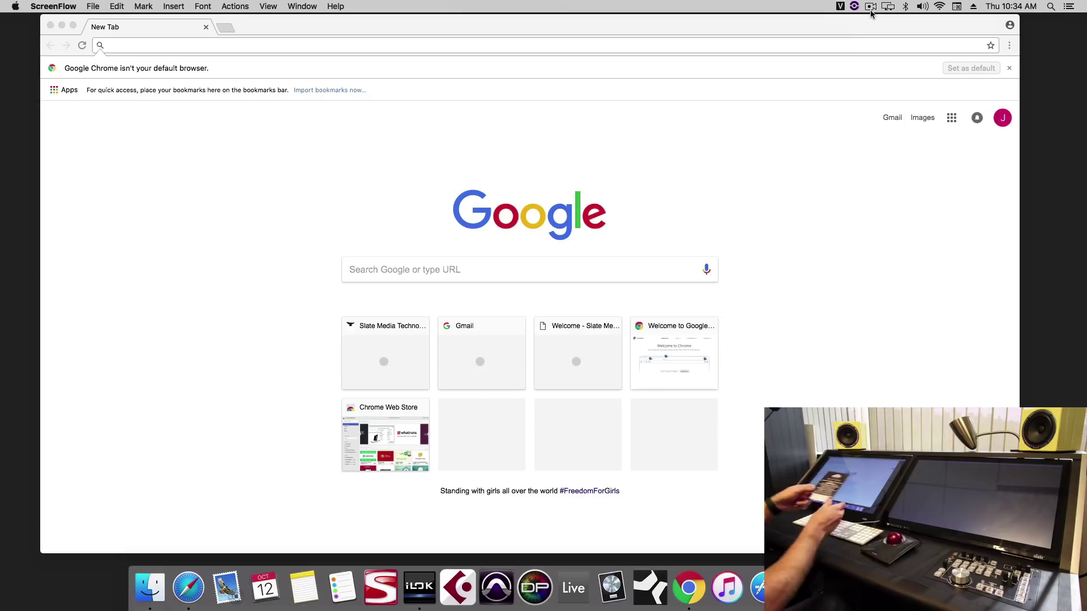
# Step: Load the slatemt.com website in Chrome by typing 'slate' in the address bar
pyautogui.click(583, 42)
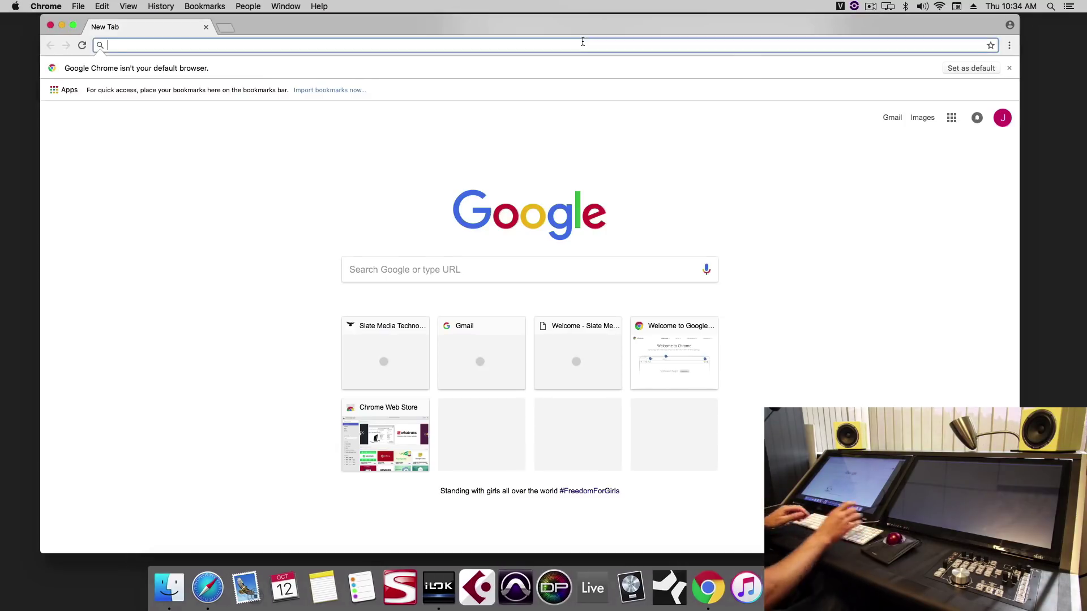
pyautogui.write('slate')
pyautogui.press('Return')
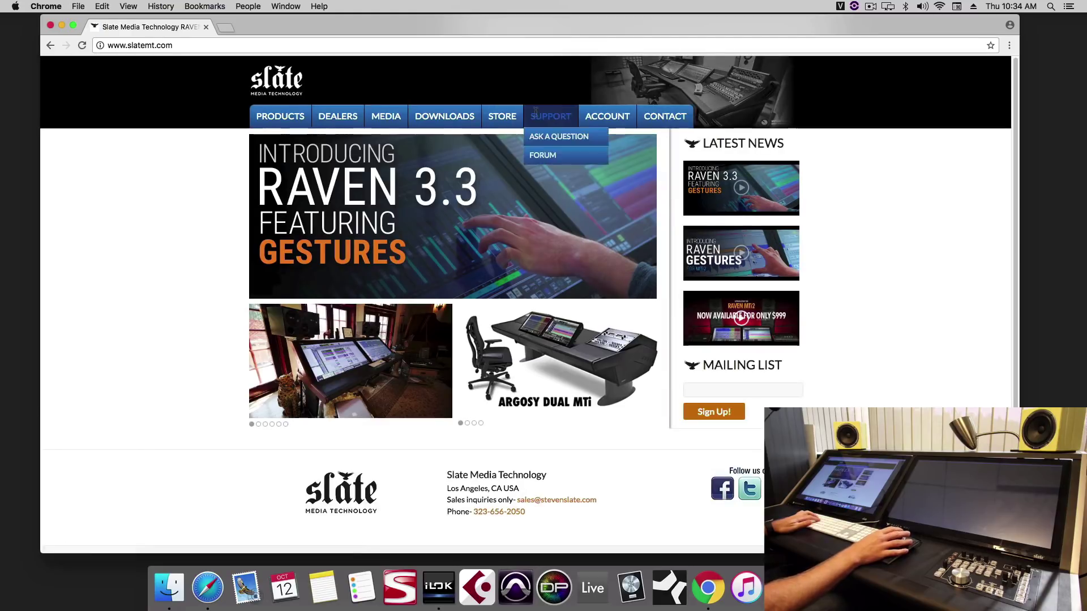
# Step: Open the Raven Software registration and choose MTi as the product and Logic Pro X as the DAW
pyautogui.moveTo(444, 117)
pyautogui.click(442, 138)
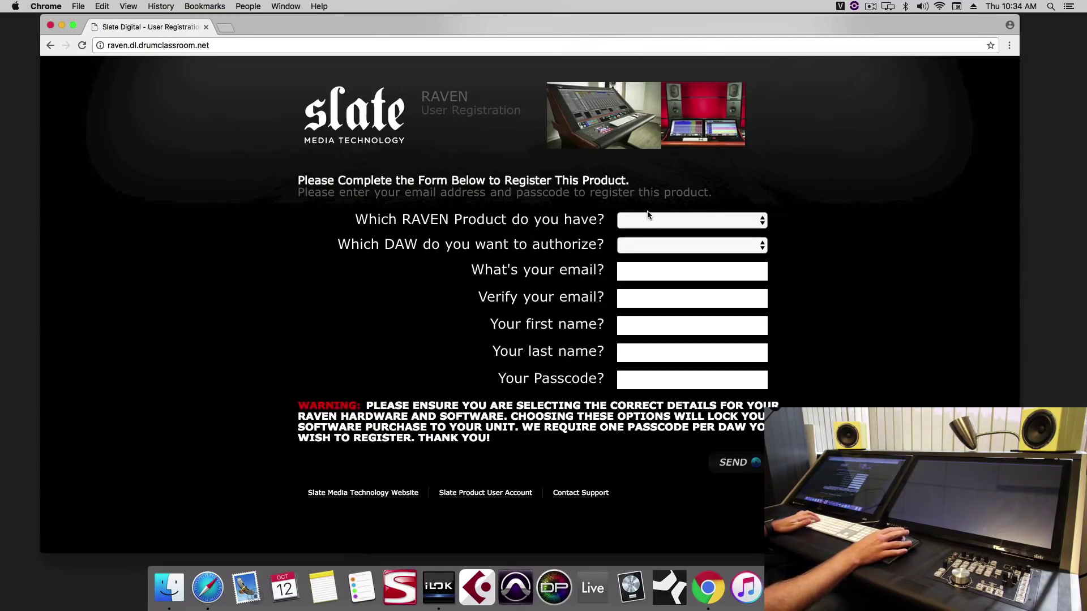
pyautogui.click(648, 218)
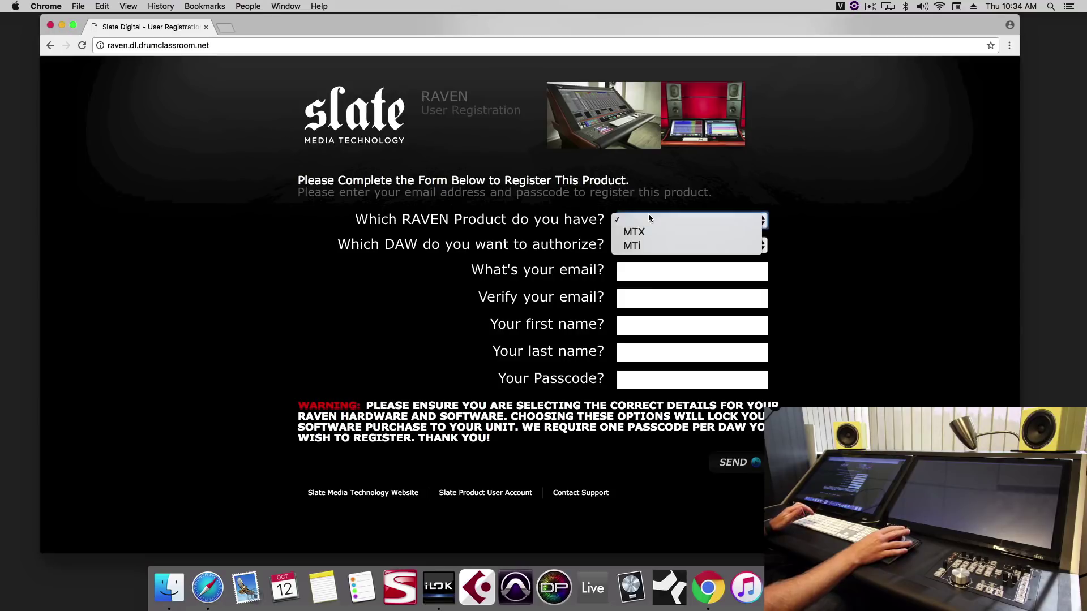
pyautogui.click(654, 247)
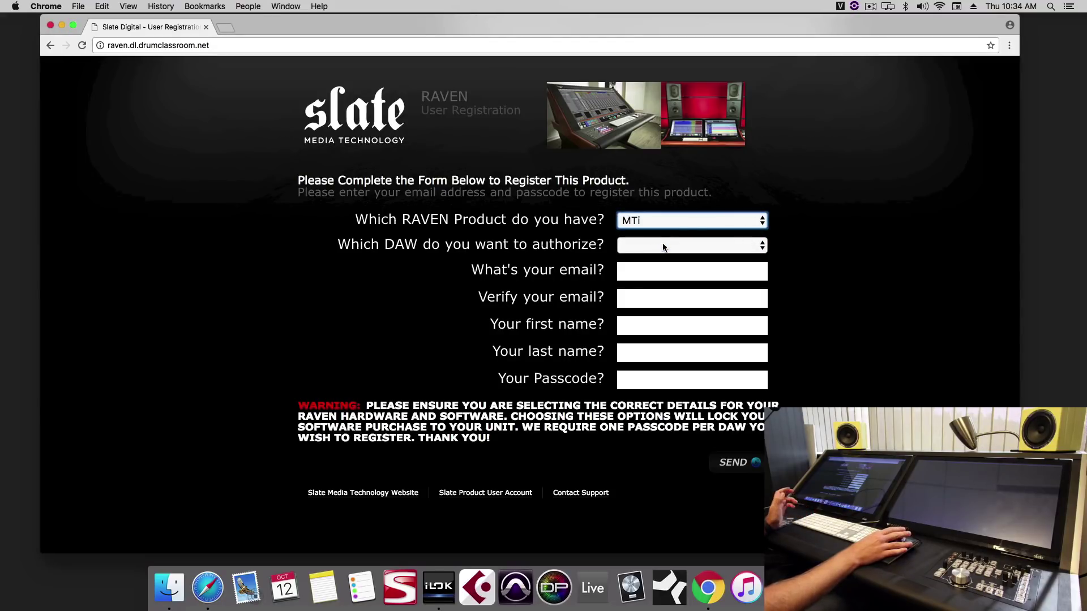
pyautogui.click(664, 247)
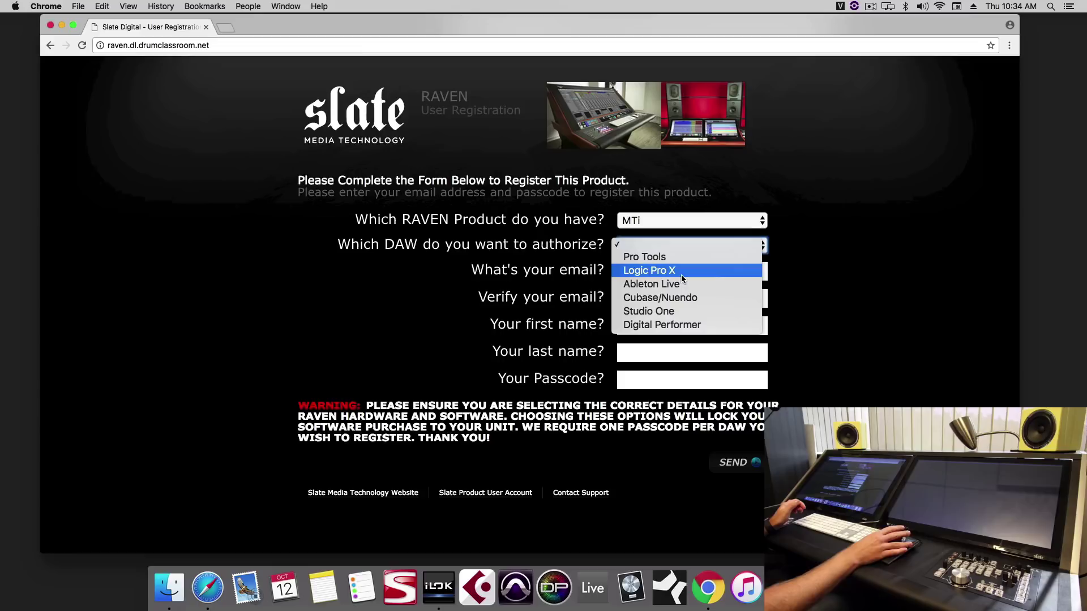
pyautogui.click(667, 271)
# Step: Autofill the e-mail address and the e-mail verification fields
pyautogui.click(683, 272)
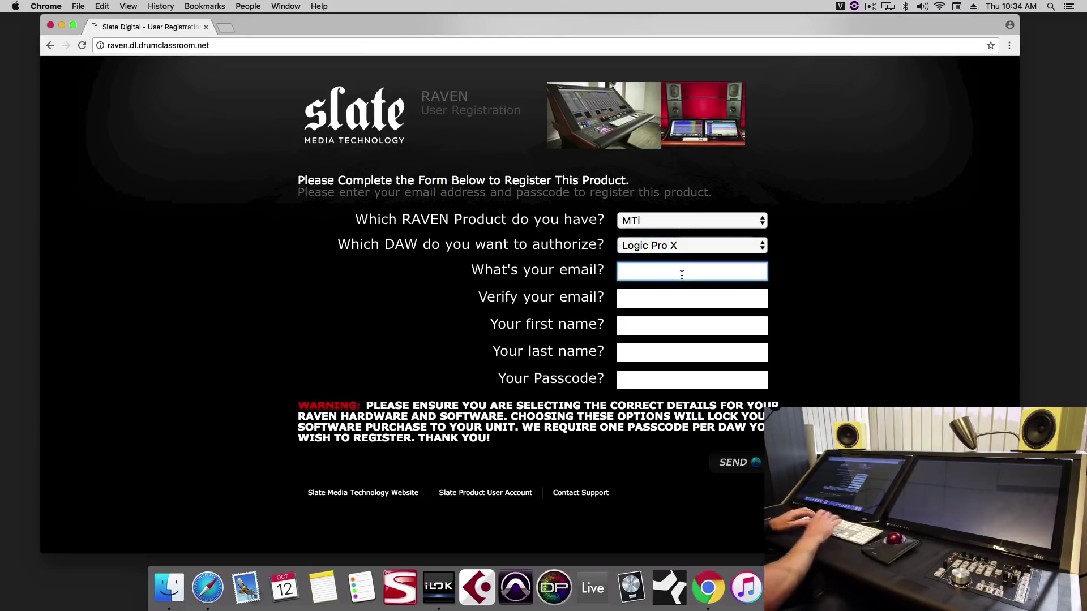
pyautogui.write('mix')
pyautogui.press('Down')
pyautogui.press('Return')
pyautogui.press('Tab')
pyautogui.write('m')
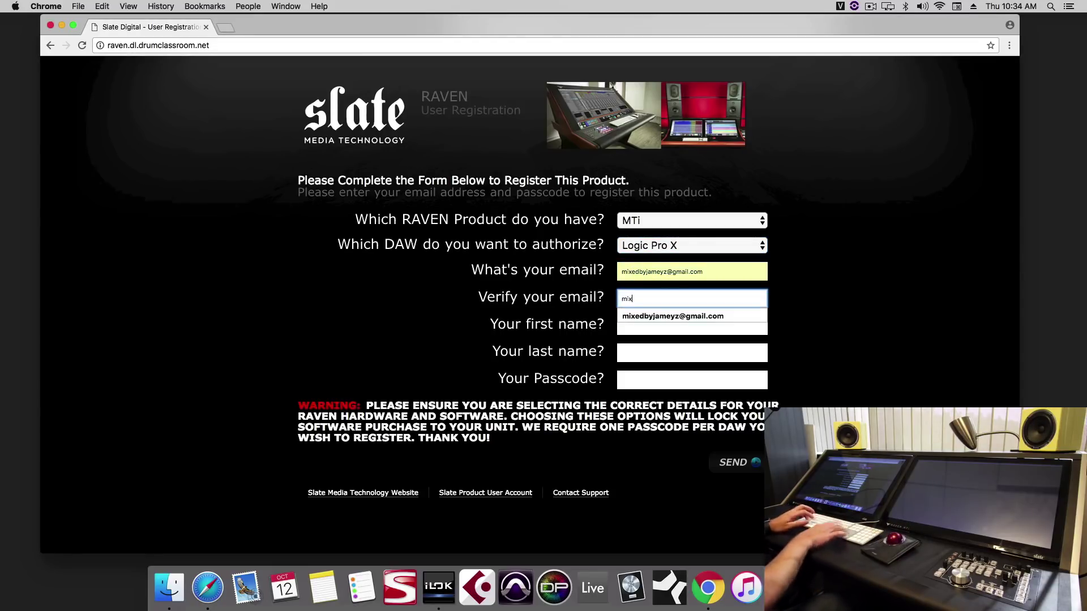
pyautogui.press('Down')
pyautogui.press('Return')
# Step: Fill in the first and last name fields, ending in the passcode field
pyautogui.press('Tab')
pyautogui.write('jam')
pyautogui.press('Down')
pyautogui.press('Return')
pyautogui.press('Tab')
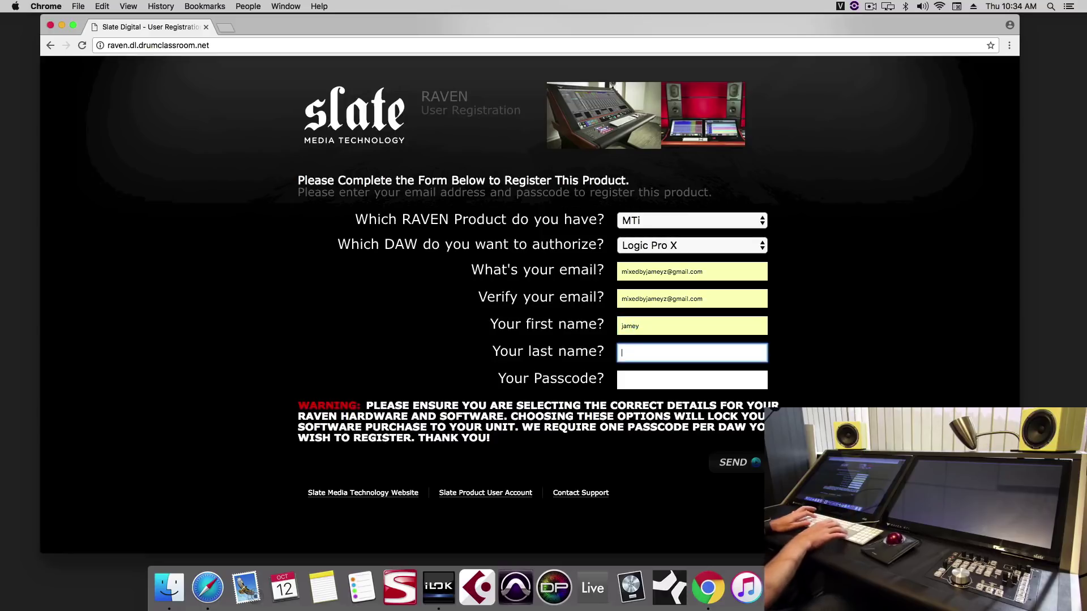
pyautogui.write('z')
pyautogui.press('Tab')
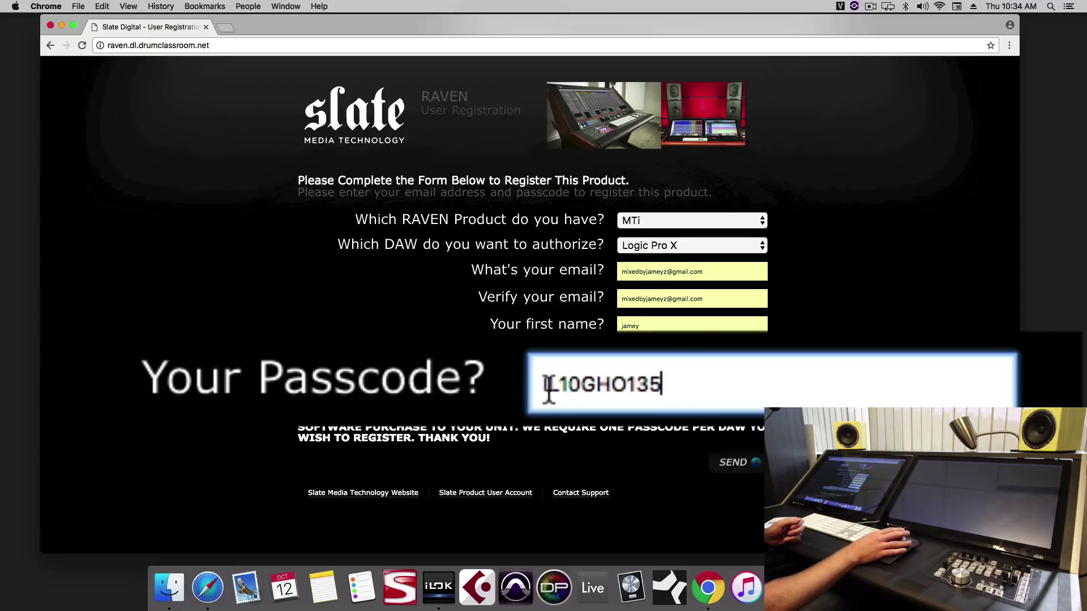
# Step: Review the entered passcode and submit the registration form
pyautogui.click(570, 384)
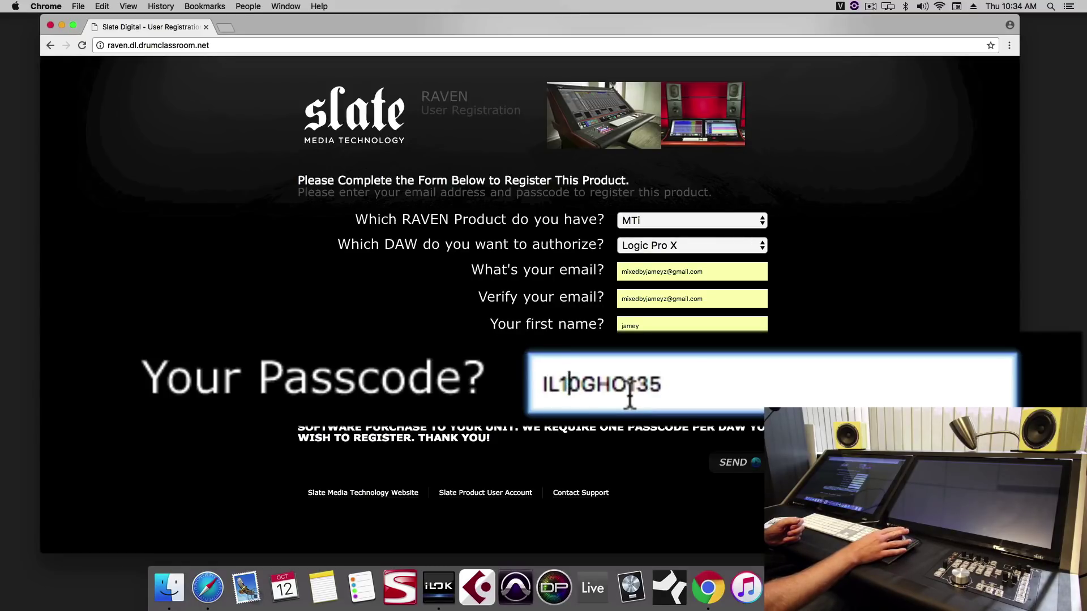
pyautogui.click(553, 390)
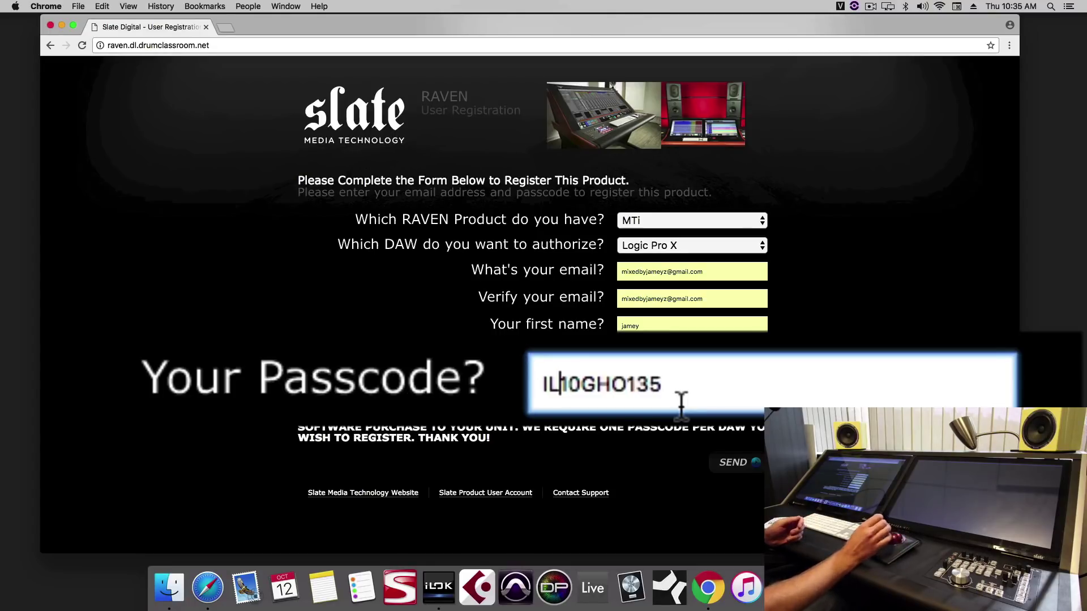
pyautogui.click(736, 463)
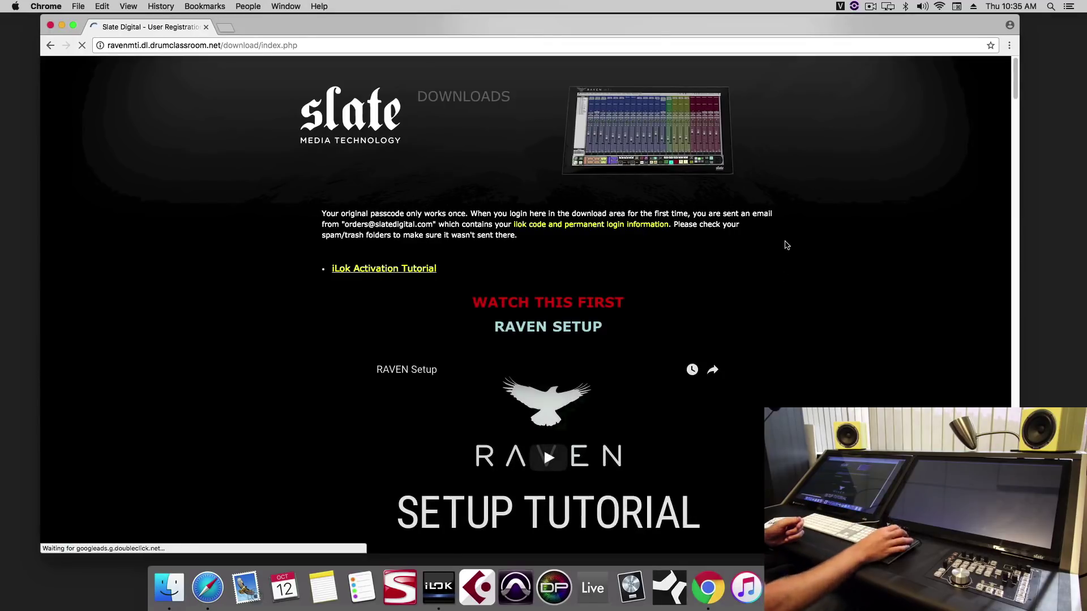
# Step: Play the RAVEN Setup video and skip ahead past 0:46
pyautogui.scroll(-2, 838, 190)
pyautogui.scroll(-2, 840, 191)
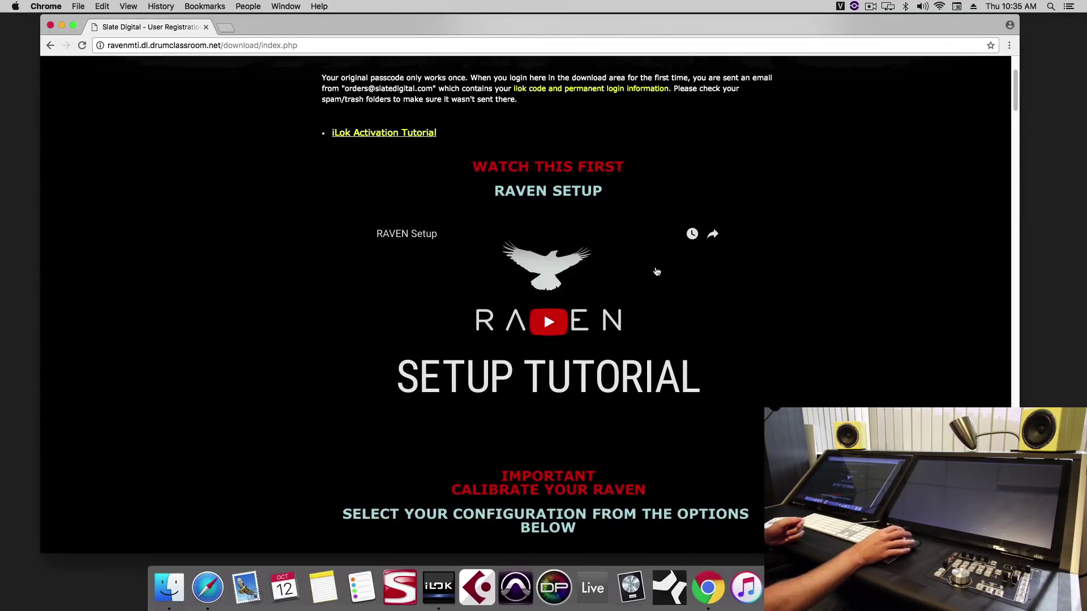
pyautogui.click(552, 350)
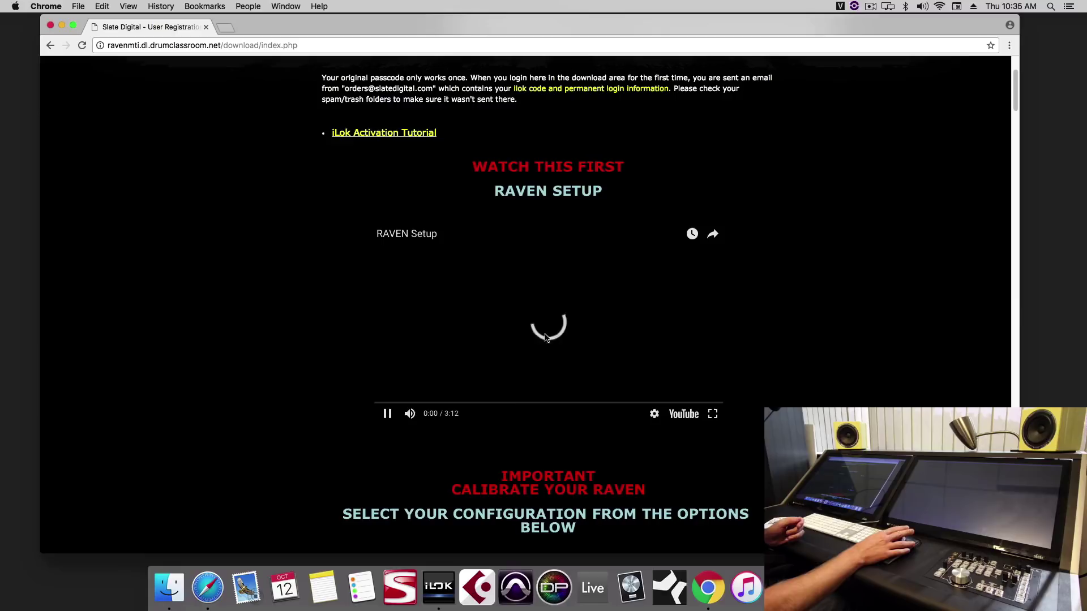
pyautogui.click(458, 403)
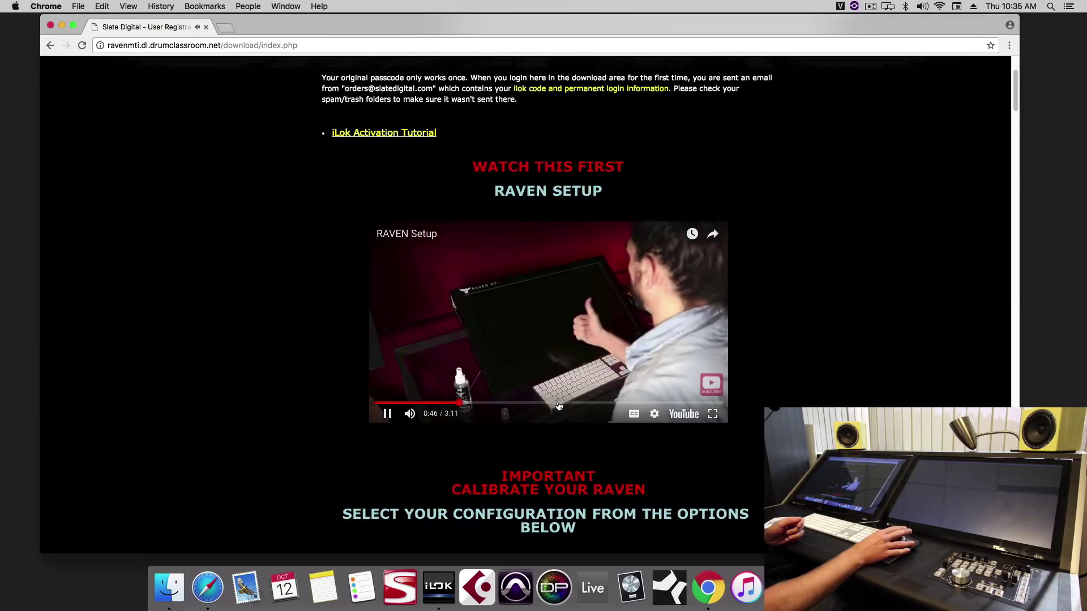
pyautogui.click(552, 403)
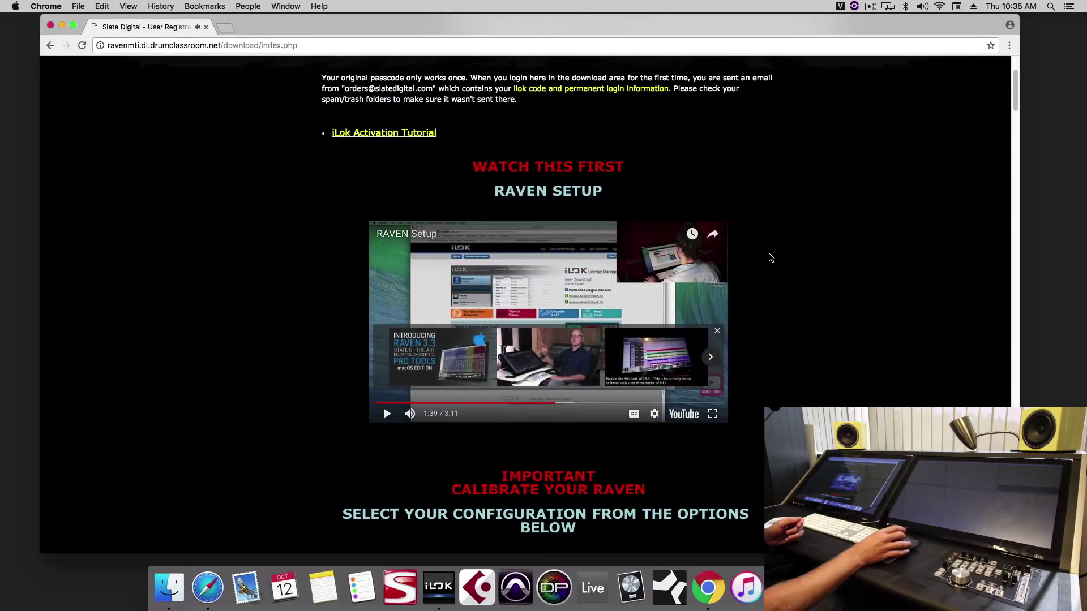
# Step: Browse the tutorials and open the MTX/MTi-1 macOS configuration playlist
pyautogui.scroll(3, 770, 258)
pyautogui.scroll(-5, 770, 255)
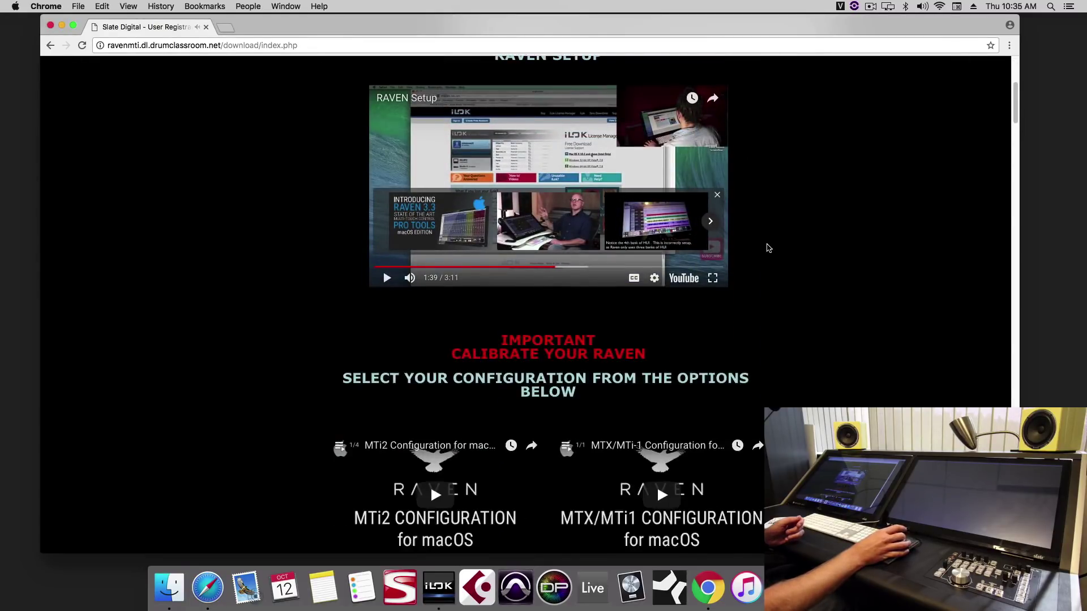
pyautogui.scroll(-5, 768, 248)
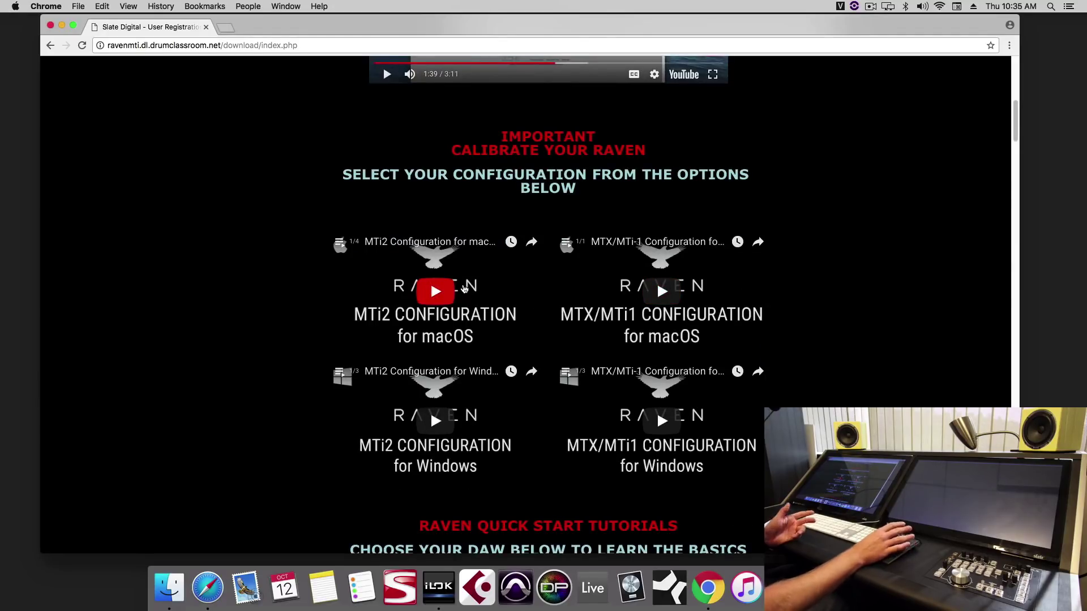
pyautogui.scroll(-3, 662, 295)
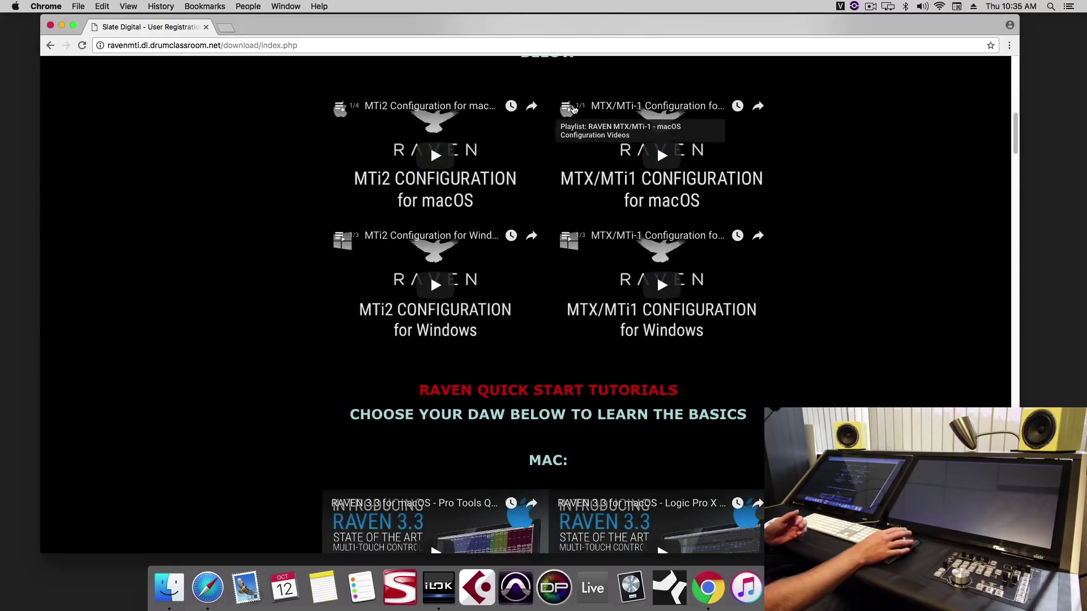
pyautogui.click(573, 109)
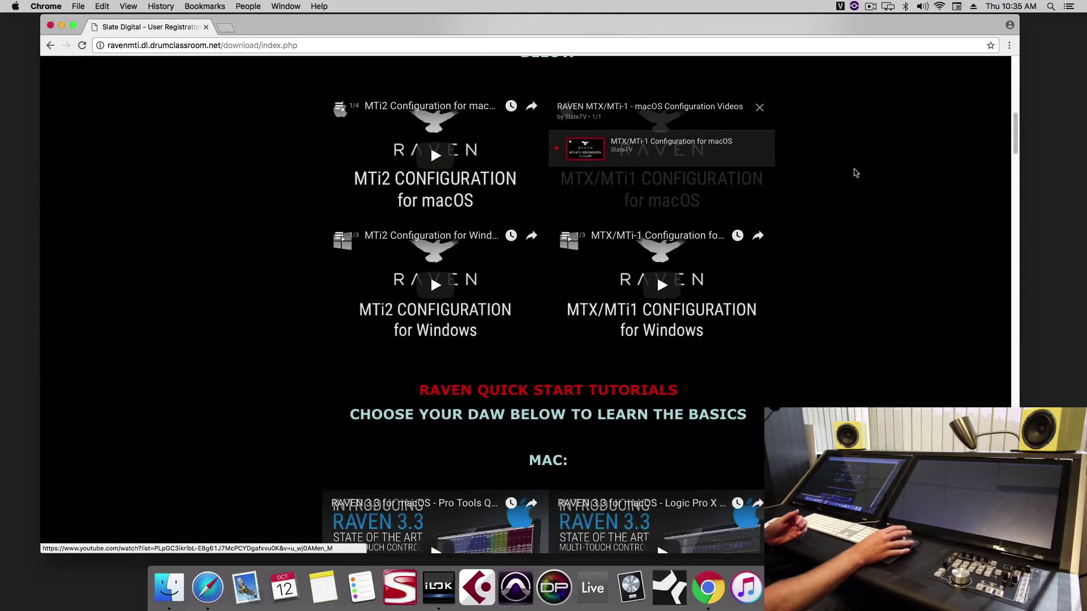
# Step: Scroll down to the RAVEN MTI 3.3.0 installers for MTi2 and MTi-1
pyautogui.scroll(-7, 855, 172)
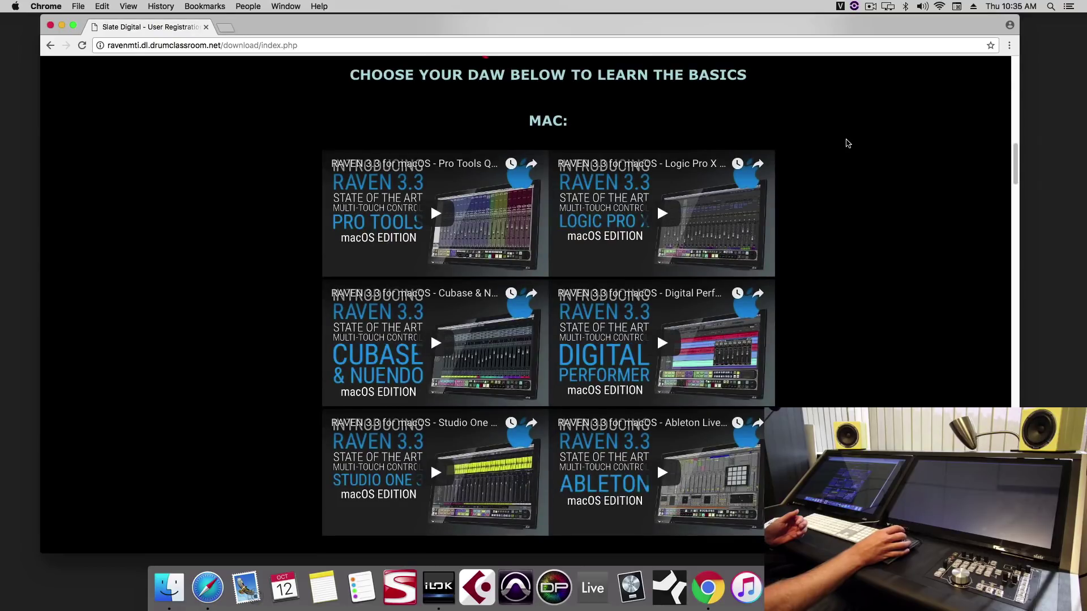
pyautogui.scroll(-7, 847, 142)
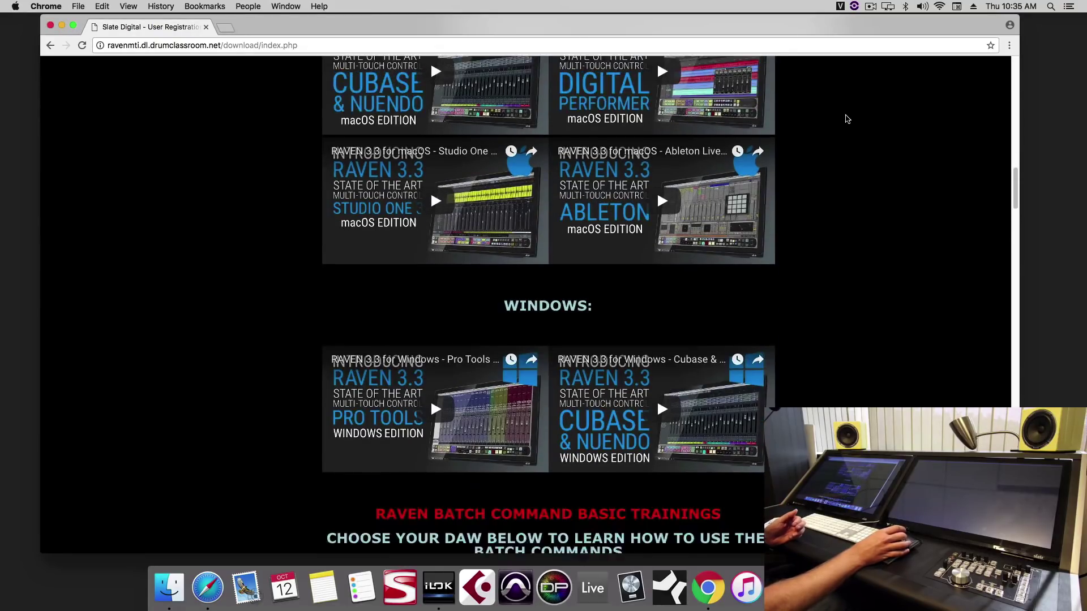
pyautogui.scroll(-10, 848, 118)
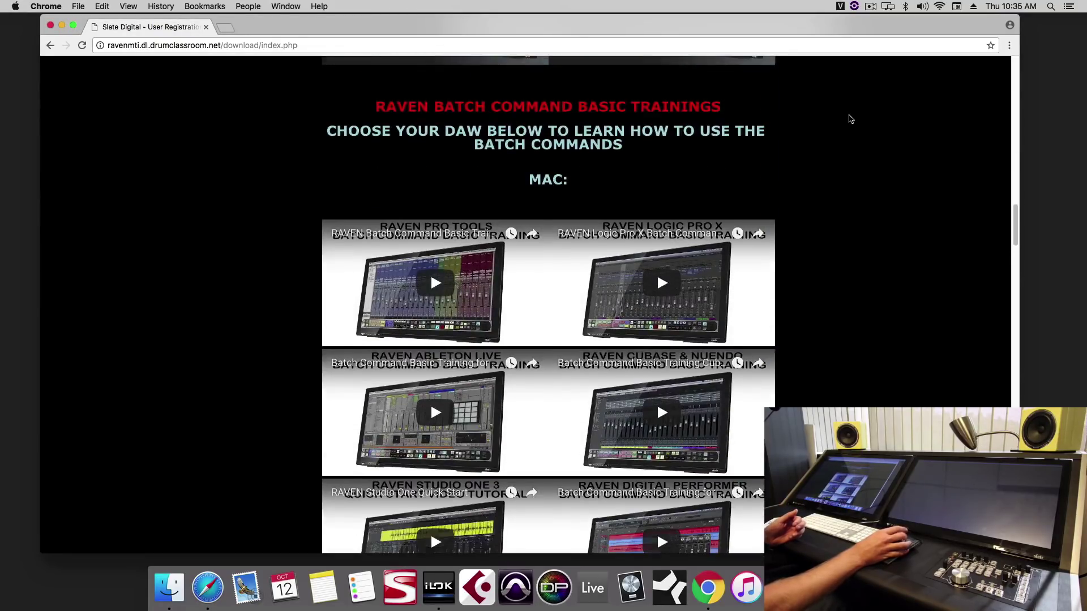
pyautogui.scroll(-3, 854, 120)
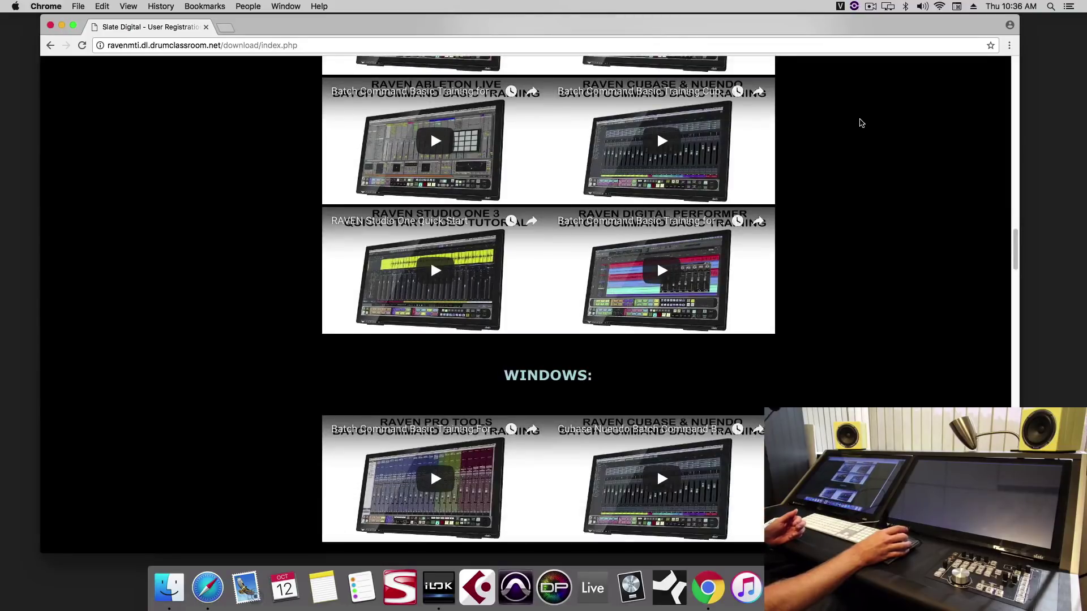
pyautogui.scroll(-9, 861, 123)
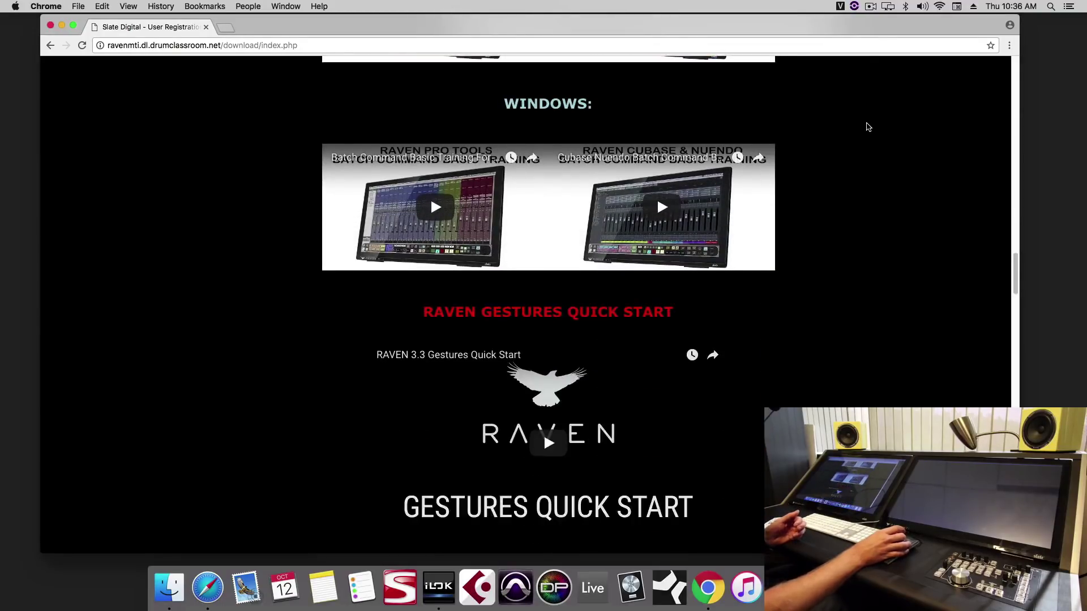
pyautogui.scroll(-5, 868, 127)
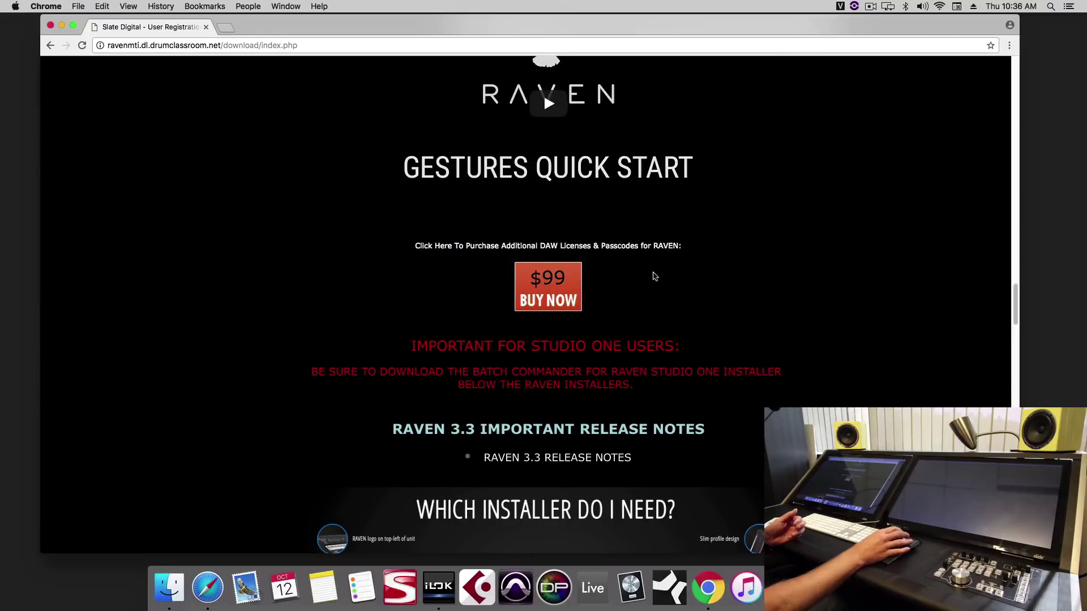
pyautogui.scroll(-6, 739, 238)
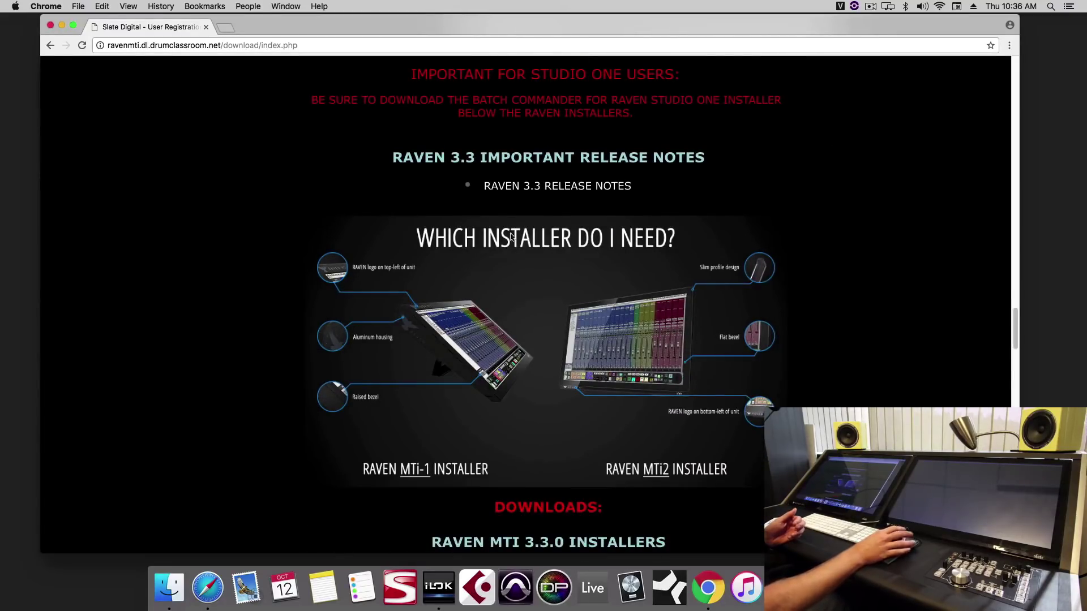
pyautogui.scroll(-3, 607, 416)
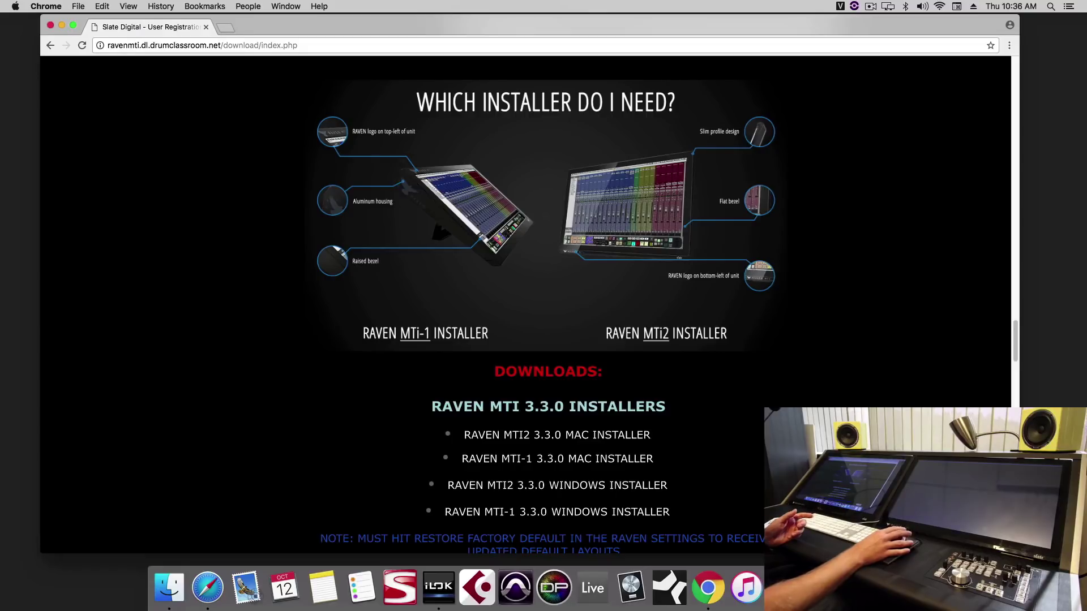
# Step: Run the downloaded RAVEN MTi2 installer, authorise it with the admin password, and return to Chrome
pyautogui.click(900, 588)
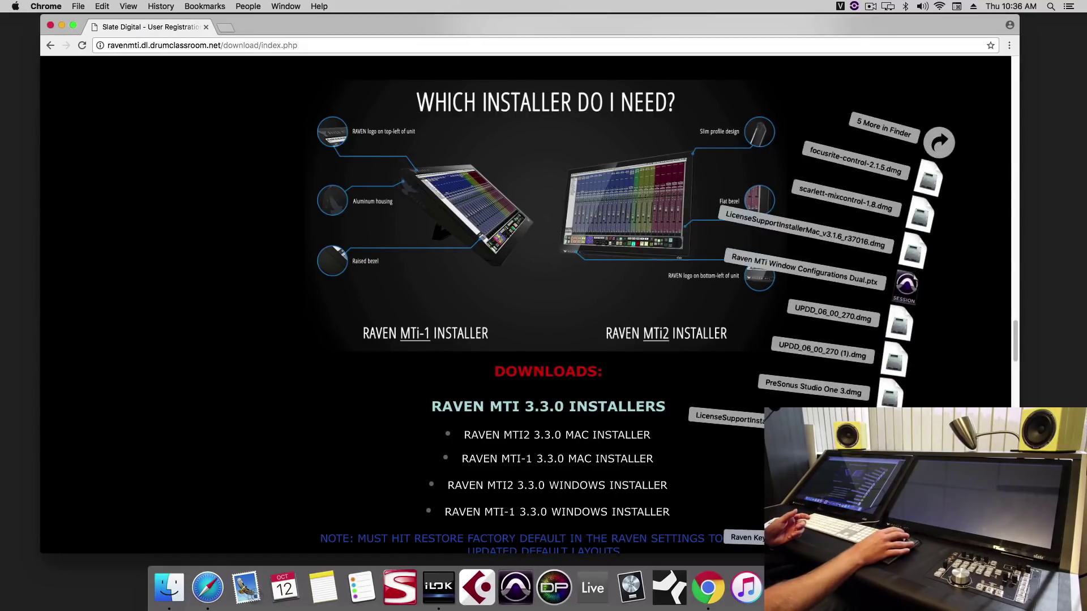
pyautogui.click(699, 421)
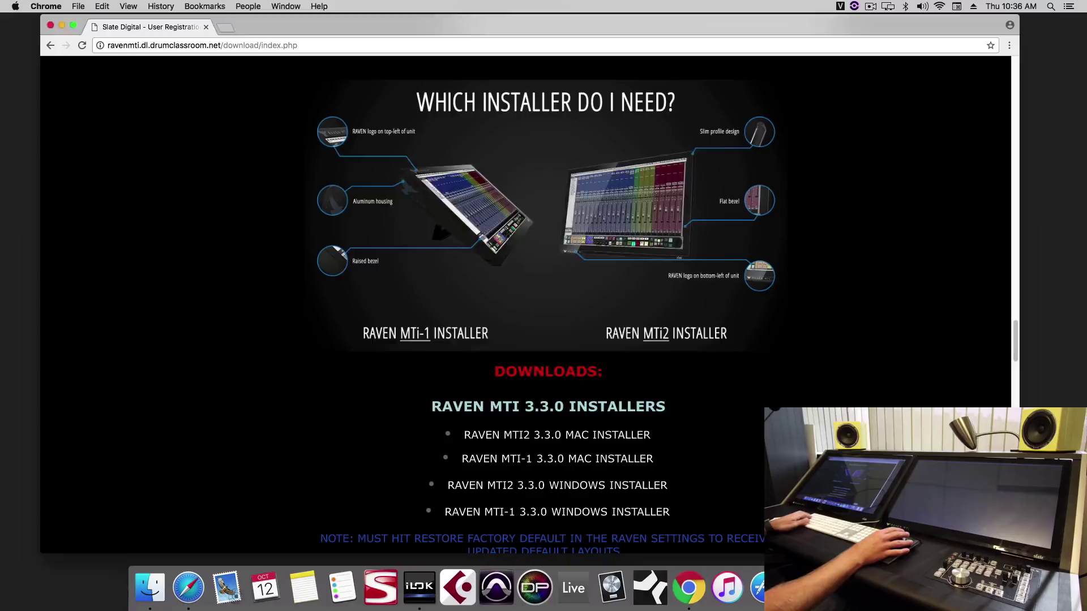
pyautogui.click(686, 373)
pyautogui.click(687, 373)
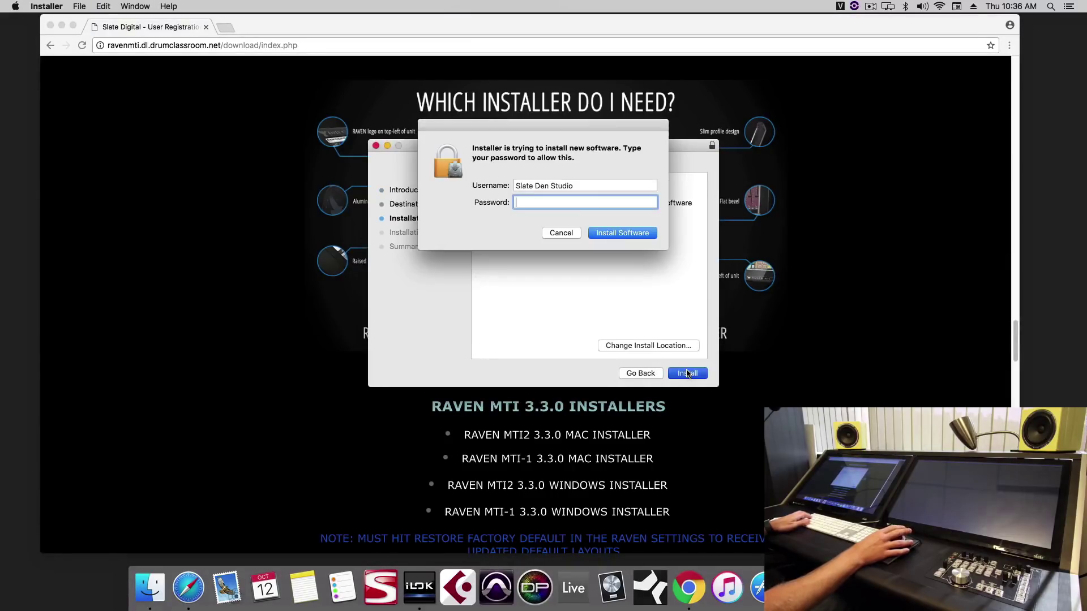
pyautogui.write('•••••')
pyautogui.press('Return')
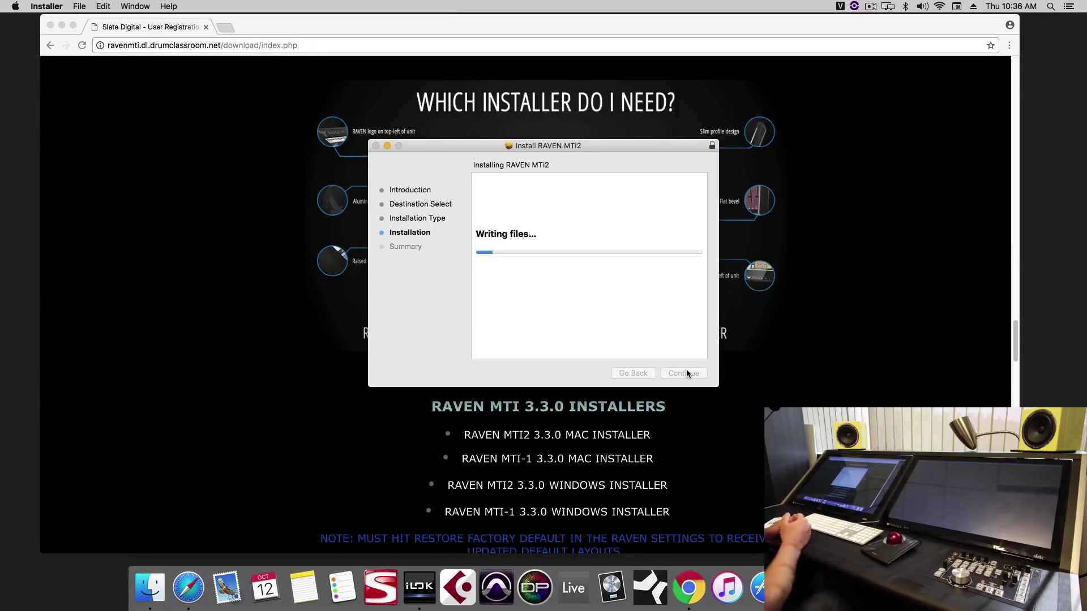
pyautogui.click(820, 362)
# Step: Load gmail.com in a new tab and select the iLok code in the RAVEN MTi Activation Details email
pyautogui.click(226, 27)
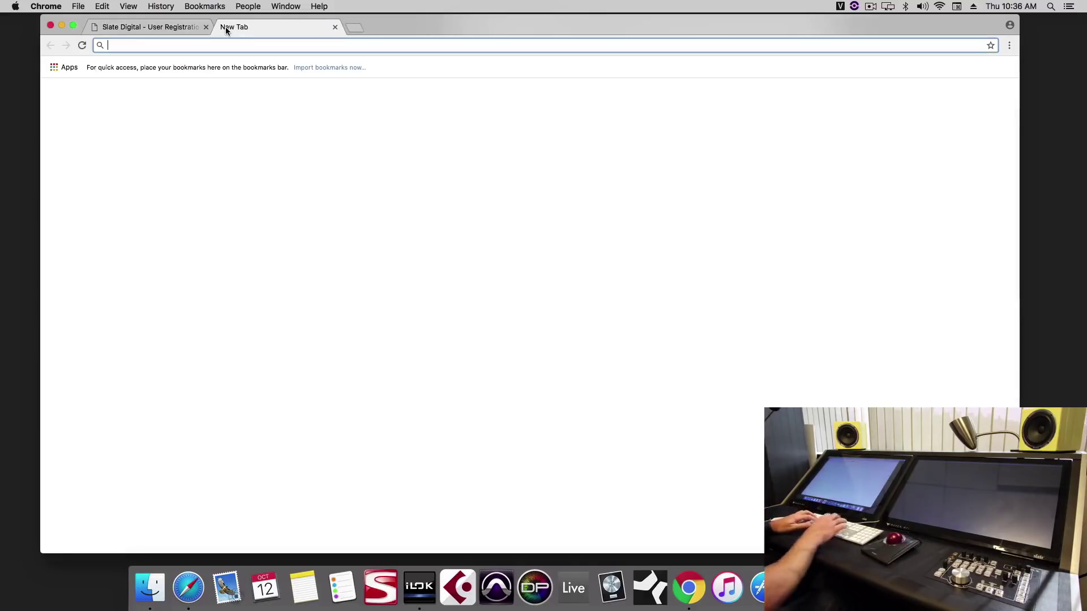
pyautogui.write('gmail.com')
pyautogui.press('Return')
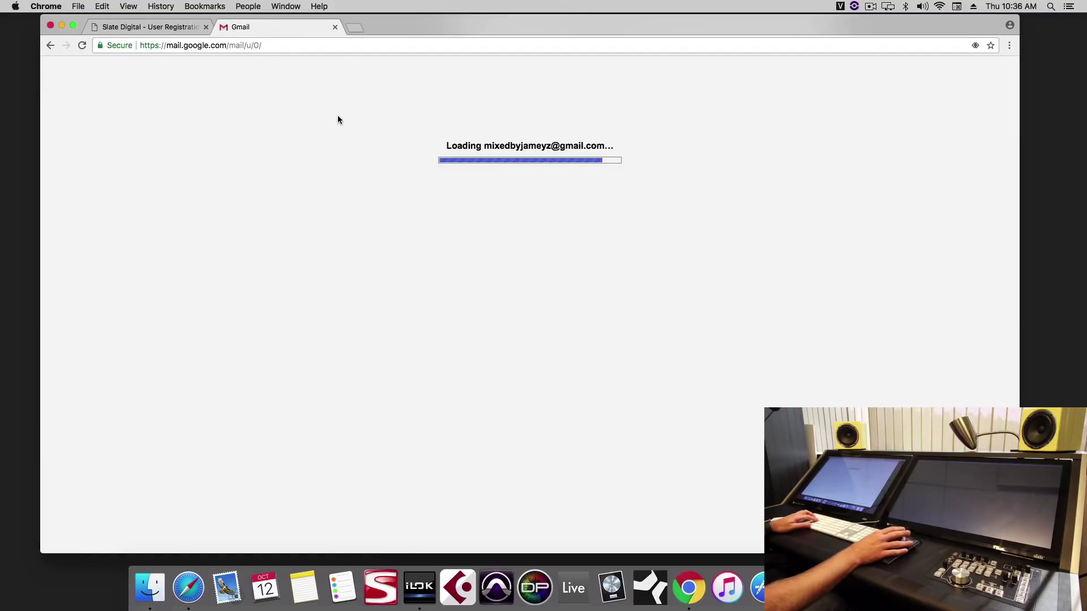
pyautogui.click(379, 217)
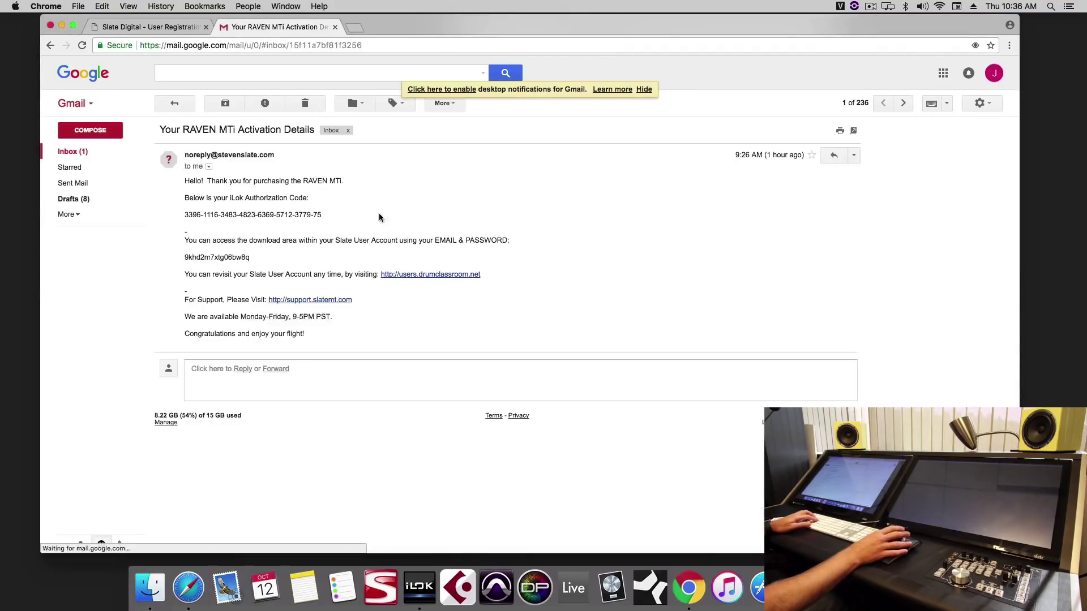
pyautogui.tripleClick(247, 214)
pyautogui.press('super+c')
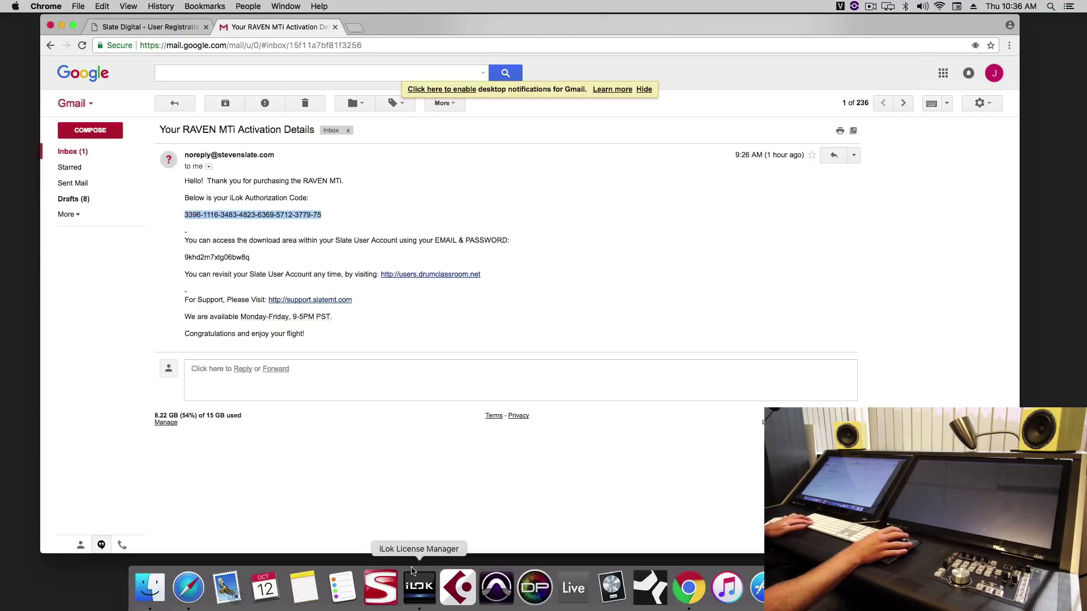
# Step: Redeem the pasted activation code, activating the Raven MTi Logic license on the Trade Show_3 iLok
pyautogui.click(419, 587)
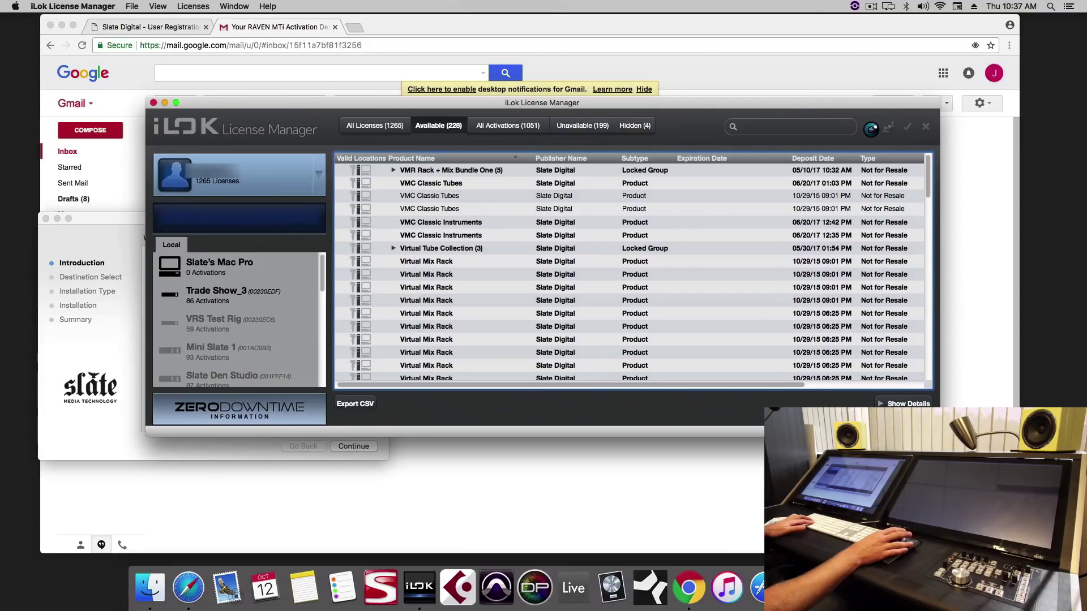
pyautogui.click(869, 128)
pyautogui.press('super+v')
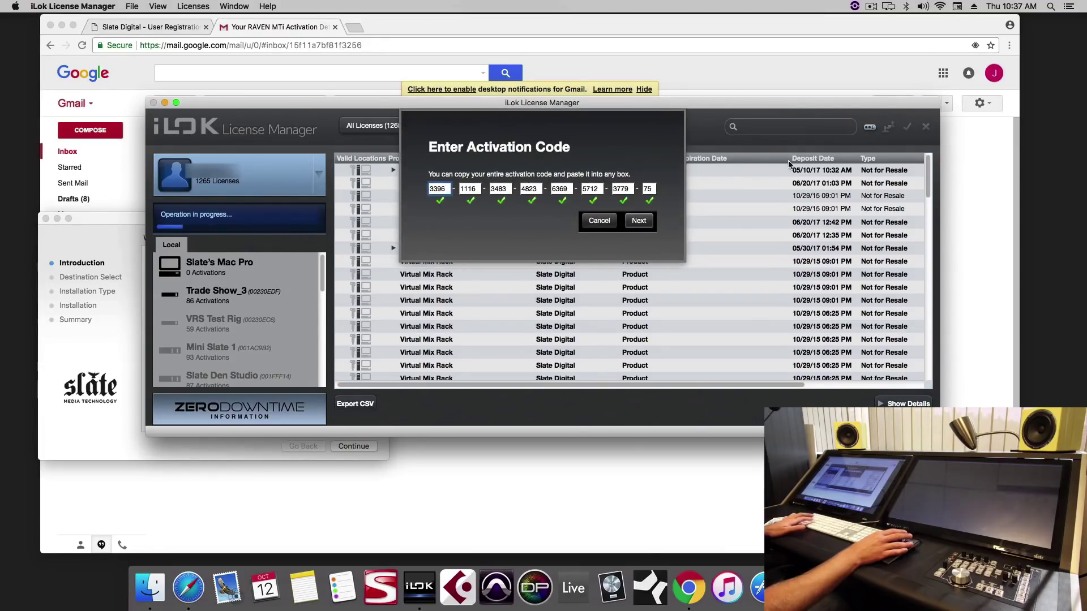
pyautogui.click(646, 220)
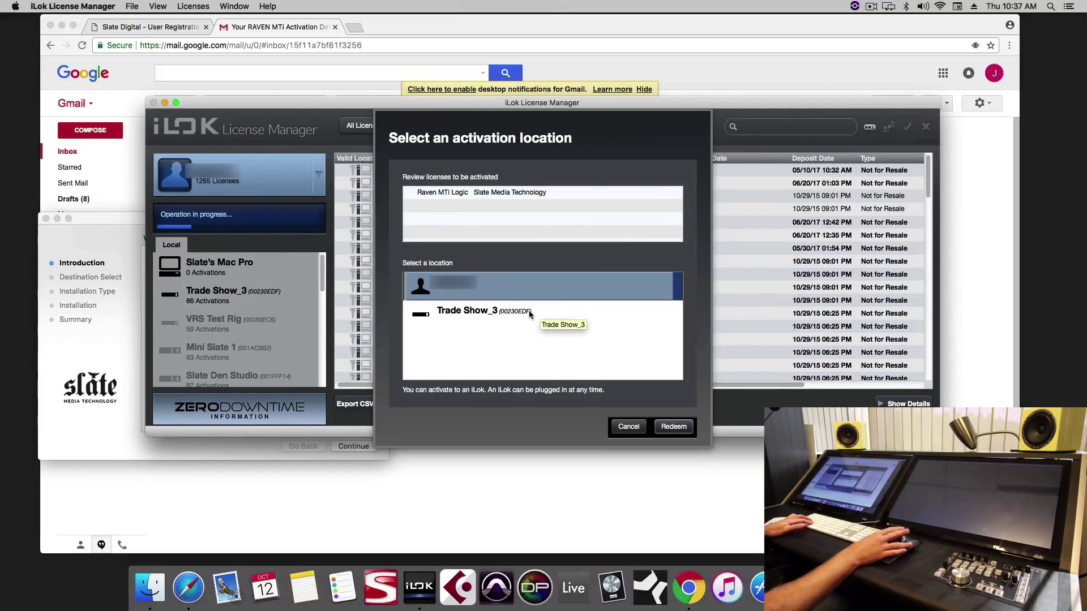
pyautogui.click(495, 314)
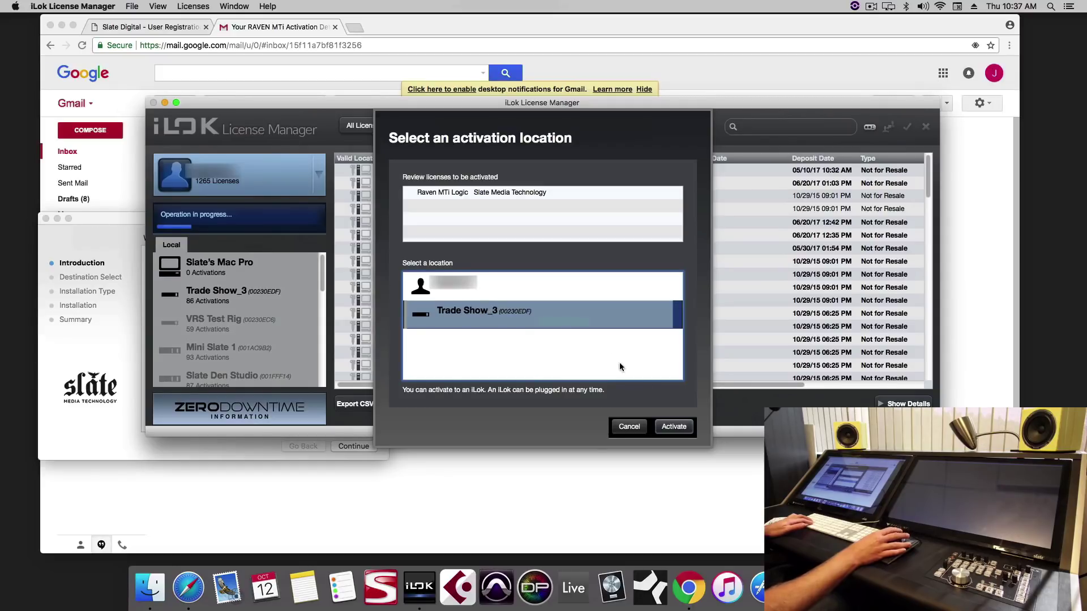
pyautogui.click(674, 427)
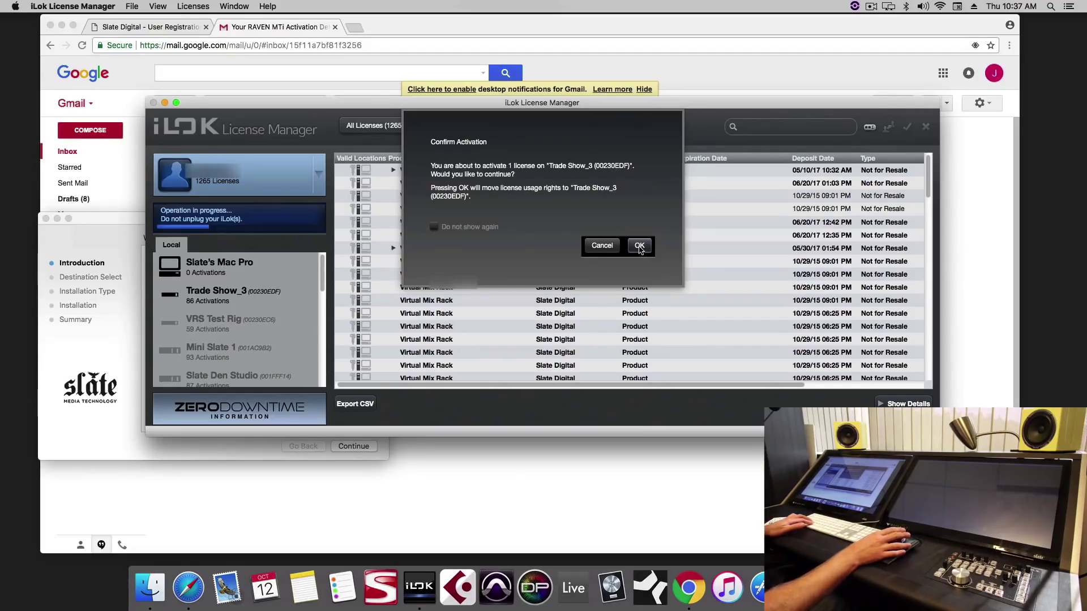
pyautogui.click(639, 247)
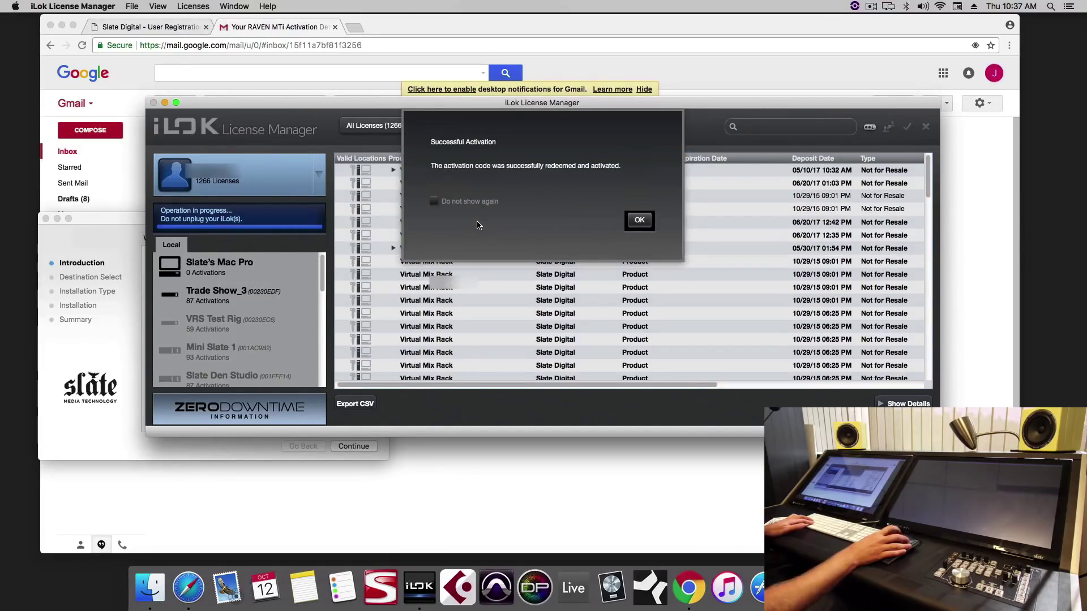
pyautogui.click(639, 221)
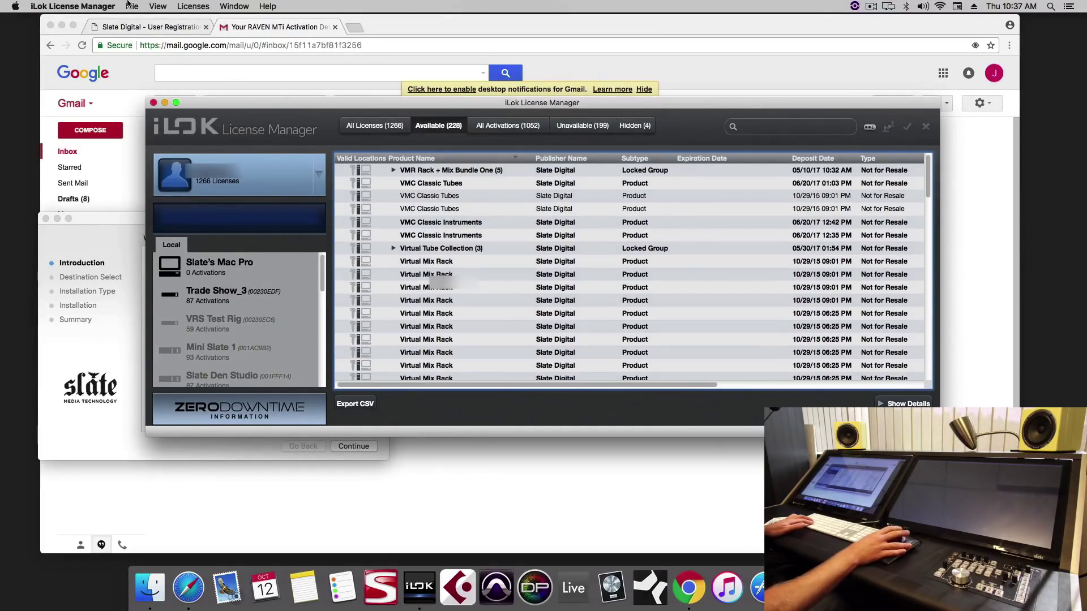
# Step: Check that iLok License Manager 3.1.7.899 has no newer version available
pyautogui.click(85, 4)
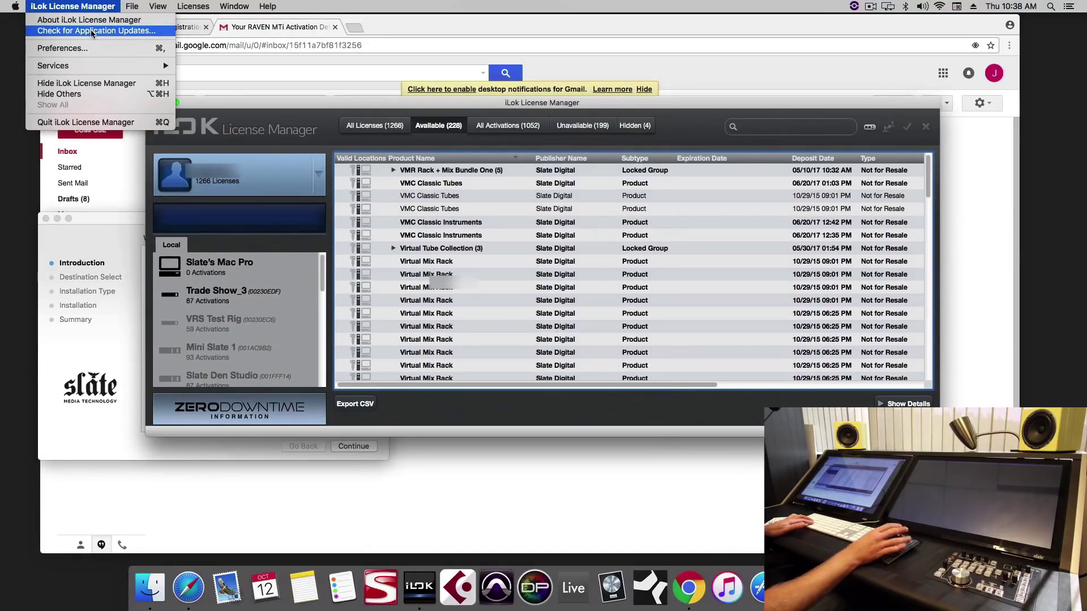
pyautogui.click(92, 31)
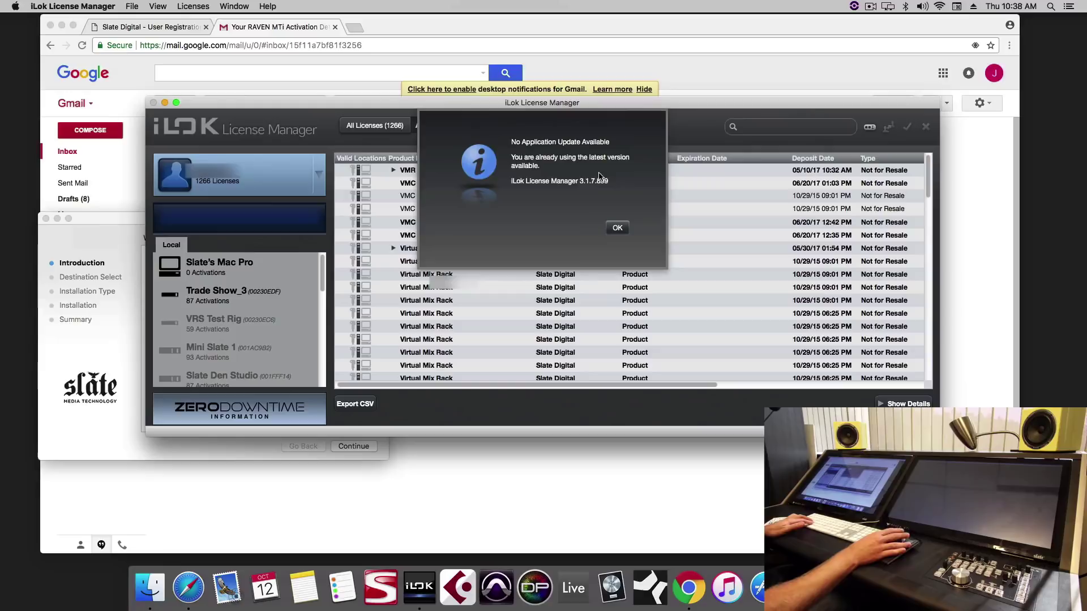
pyautogui.click(617, 227)
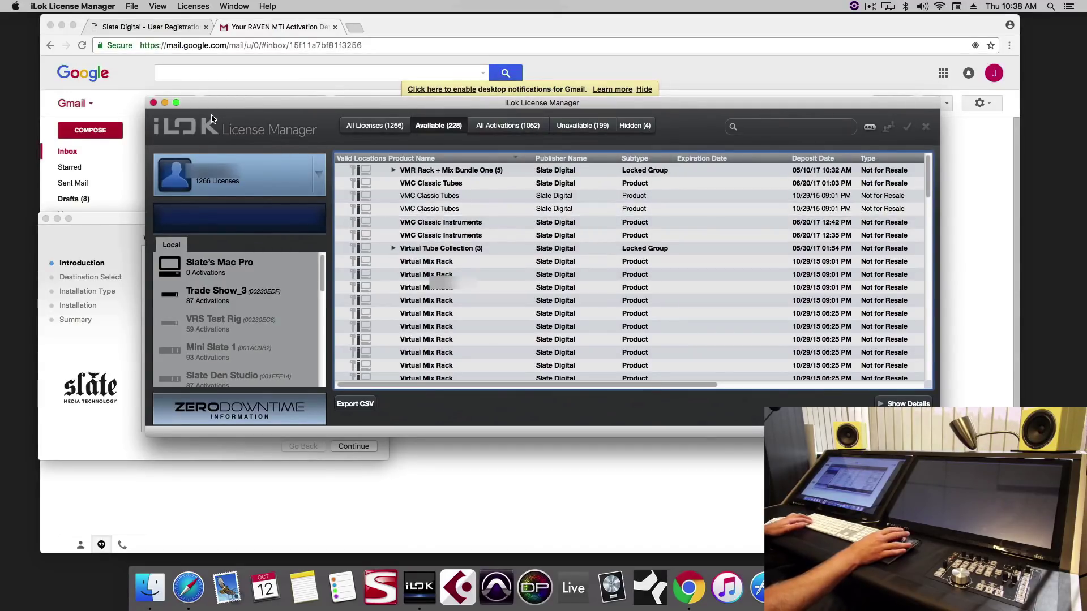
# Step: Complete the UPDD touch driver installation, close the installer, and bring up the UPDD menu-bar menu
pyautogui.click(117, 301)
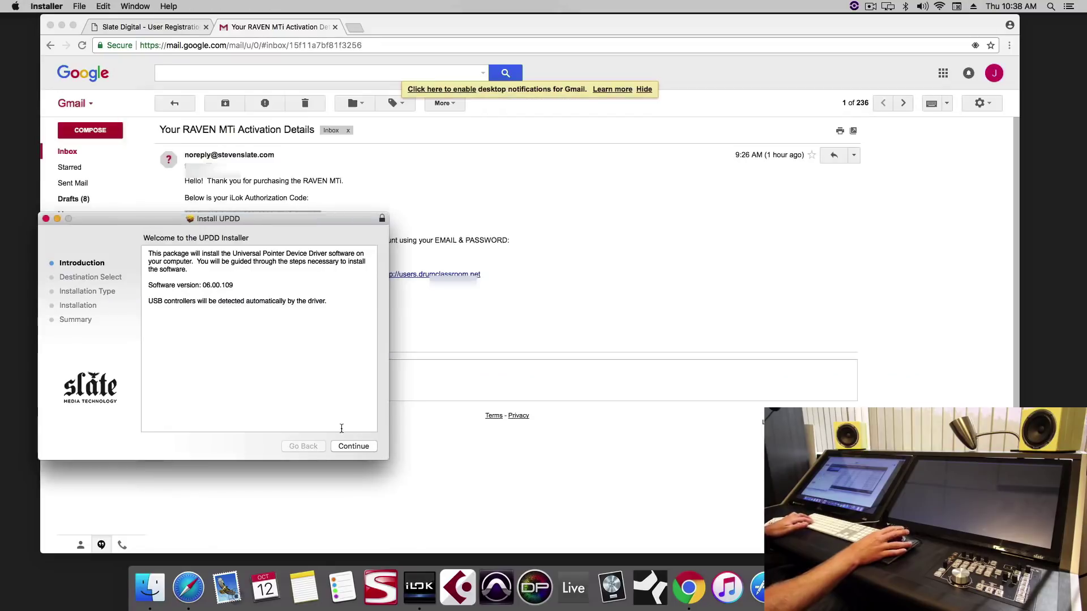
pyautogui.click(355, 446)
pyautogui.click(355, 446)
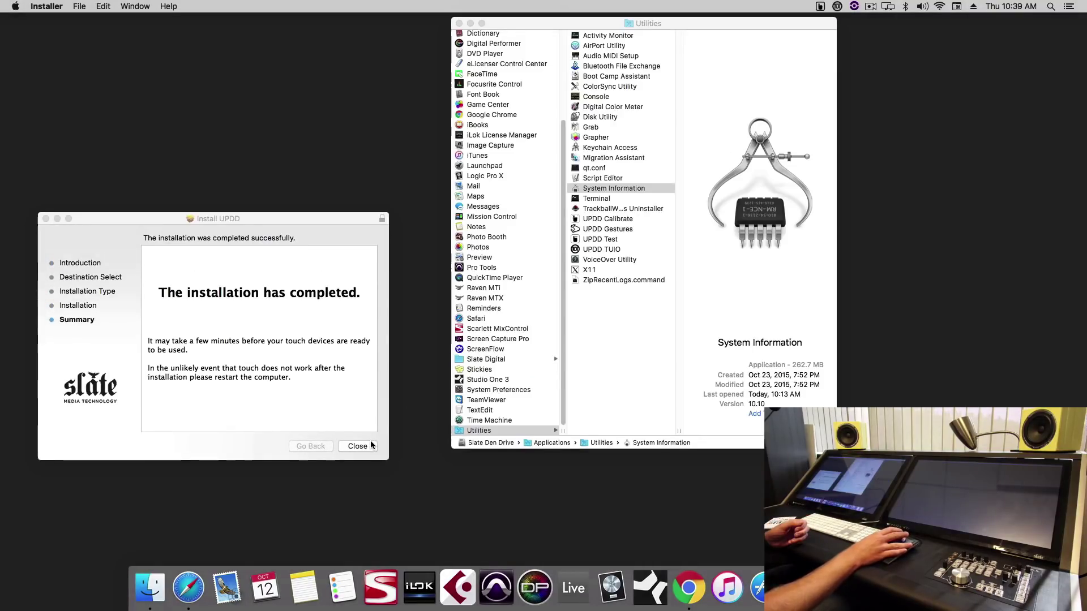
pyautogui.click(370, 445)
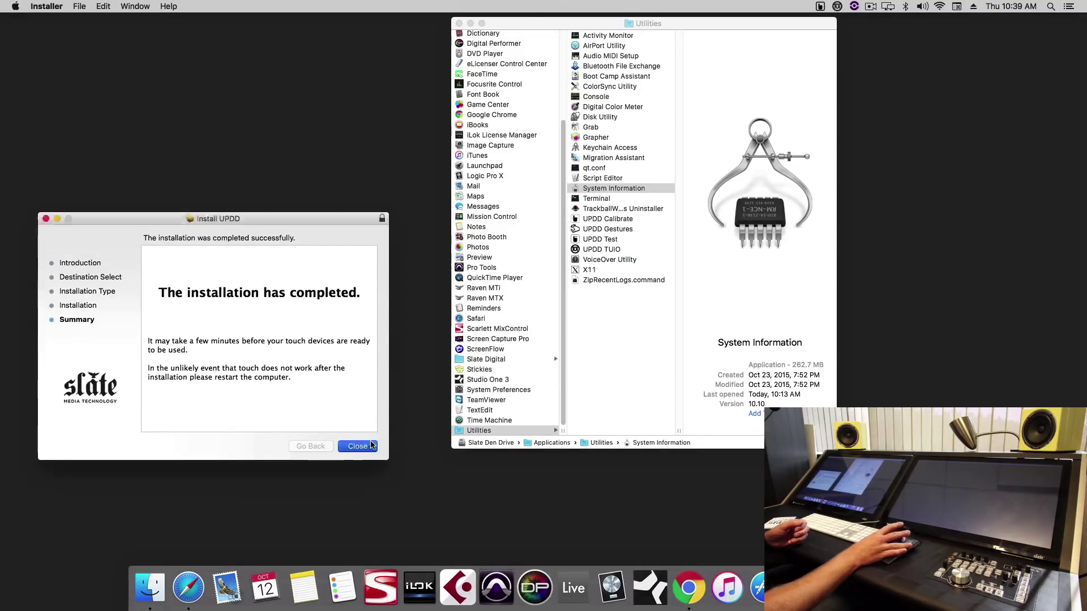
pyautogui.click(357, 446)
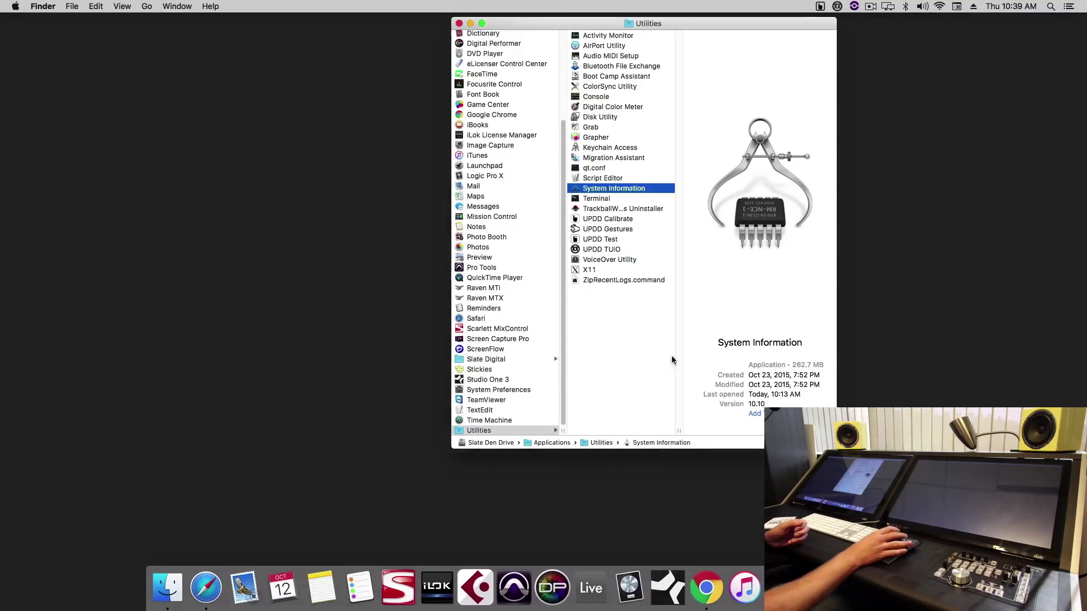
pyautogui.click(819, 8)
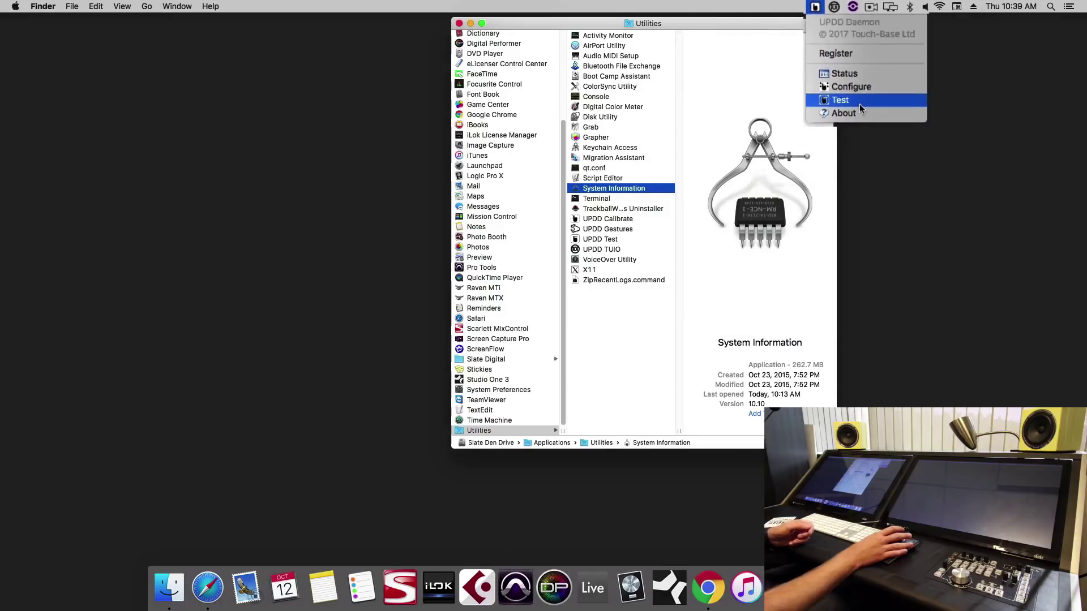
# Step: Verify RAVEN USB Monitor 1 reads OK in the UPDD Status window, then close it
pyautogui.click(847, 66)
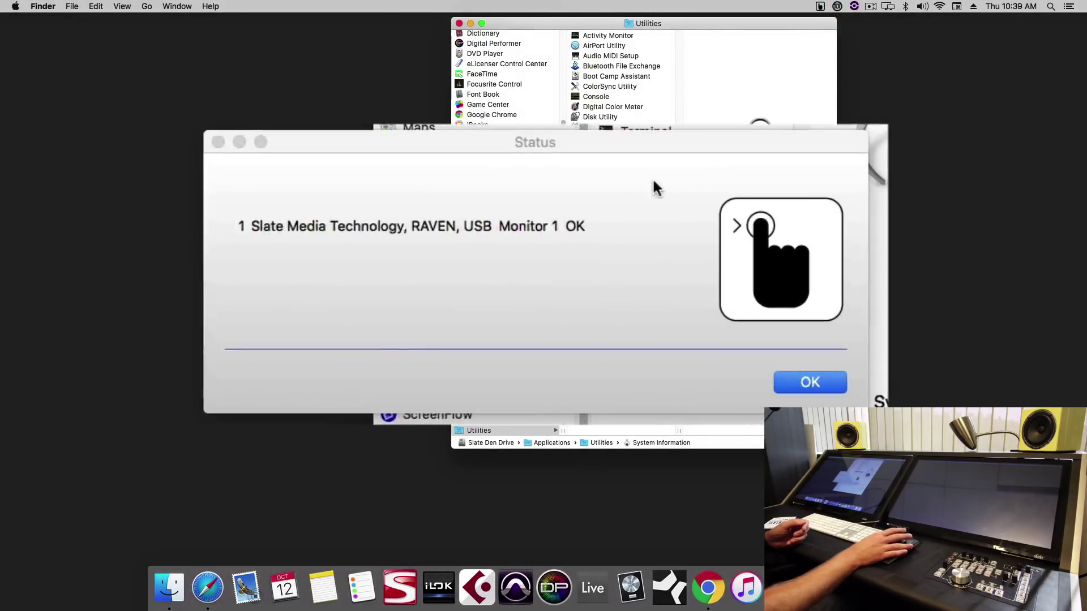
pyautogui.click(576, 228)
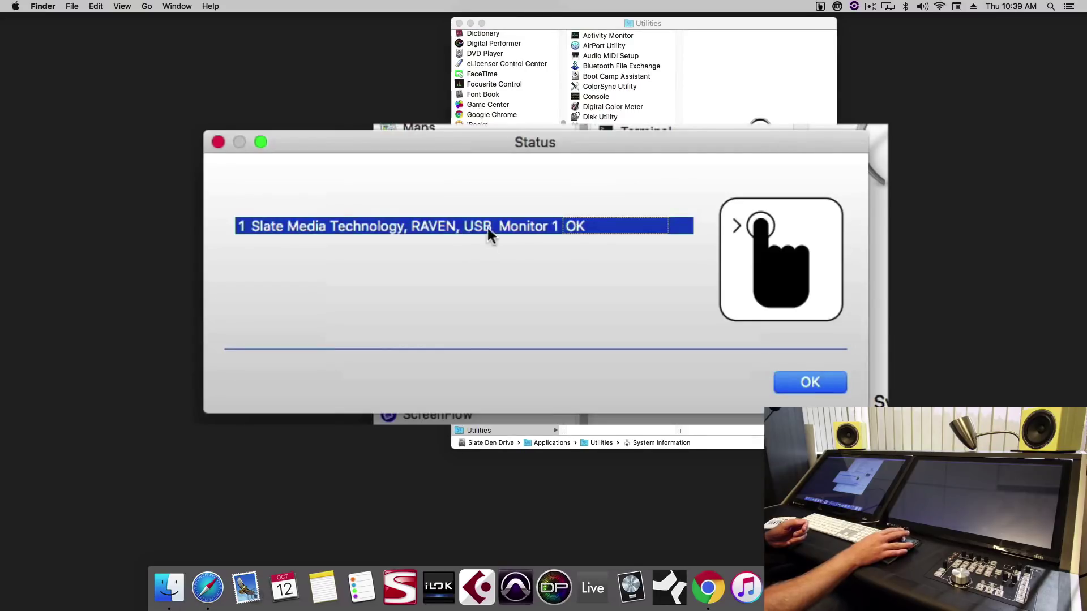
pyautogui.click(600, 228)
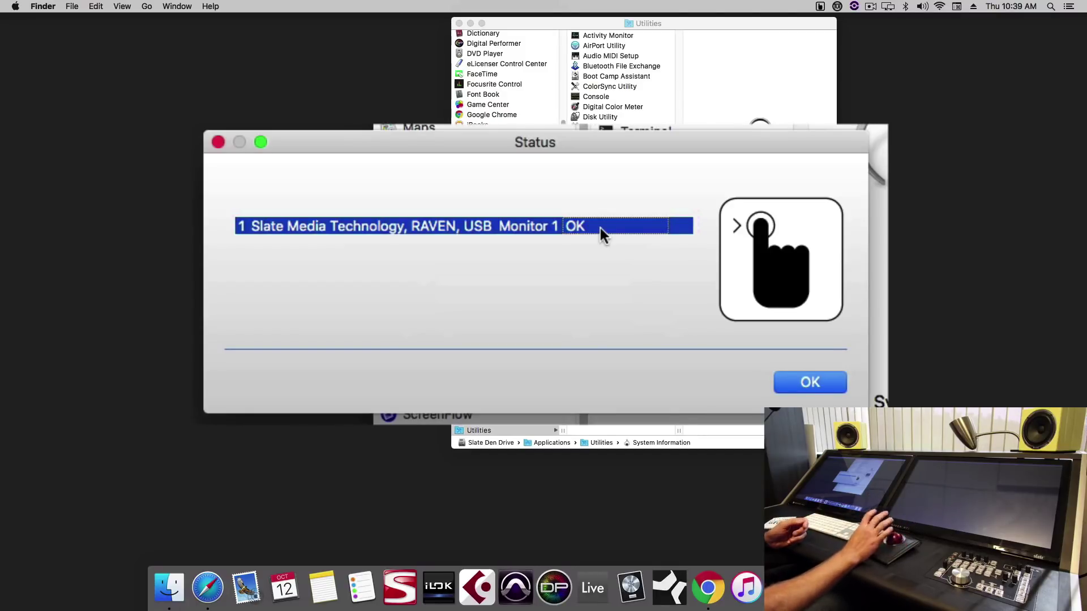
pyautogui.press('Return')
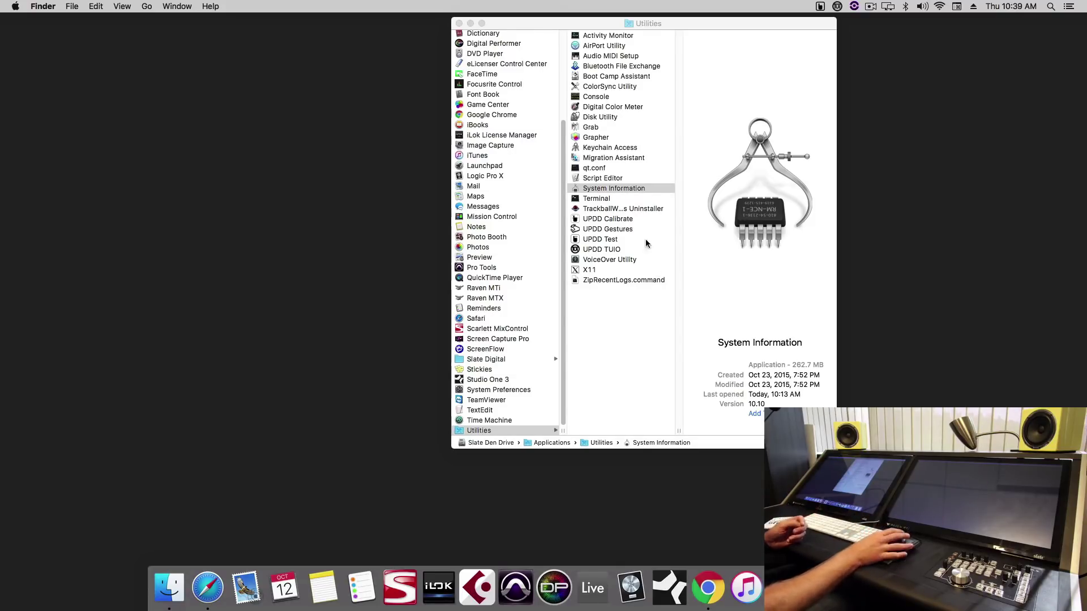
pyautogui.doubleClick(654, 191)
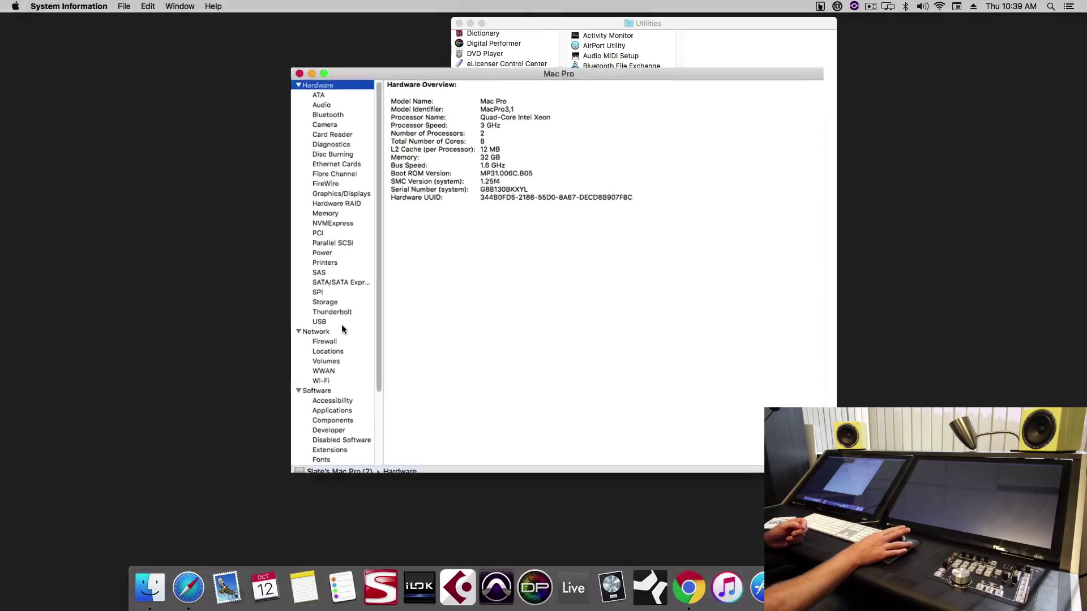
pyautogui.click(339, 318)
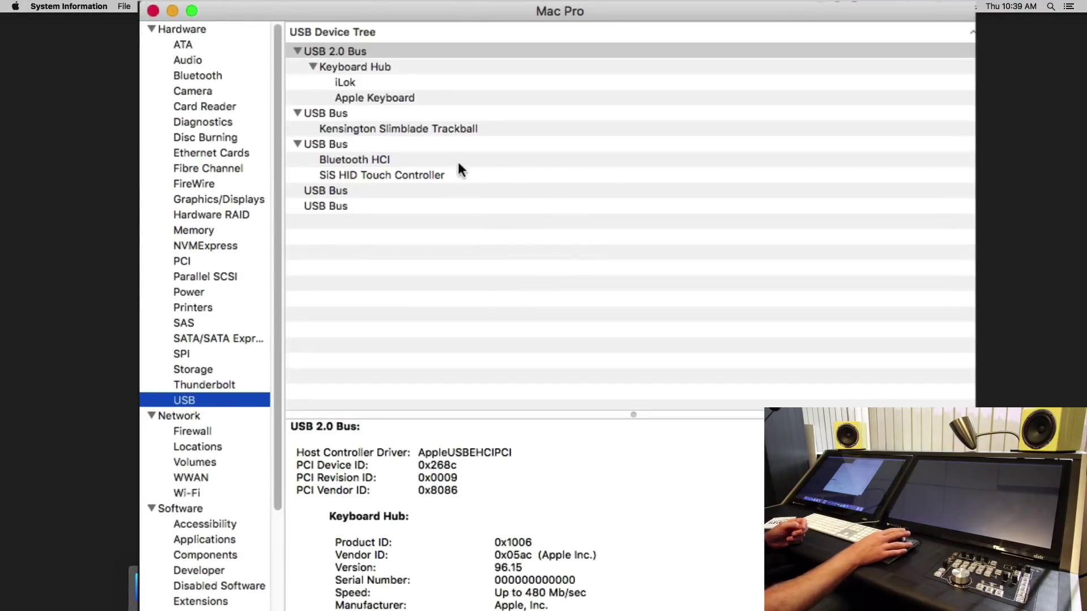
pyautogui.click(459, 175)
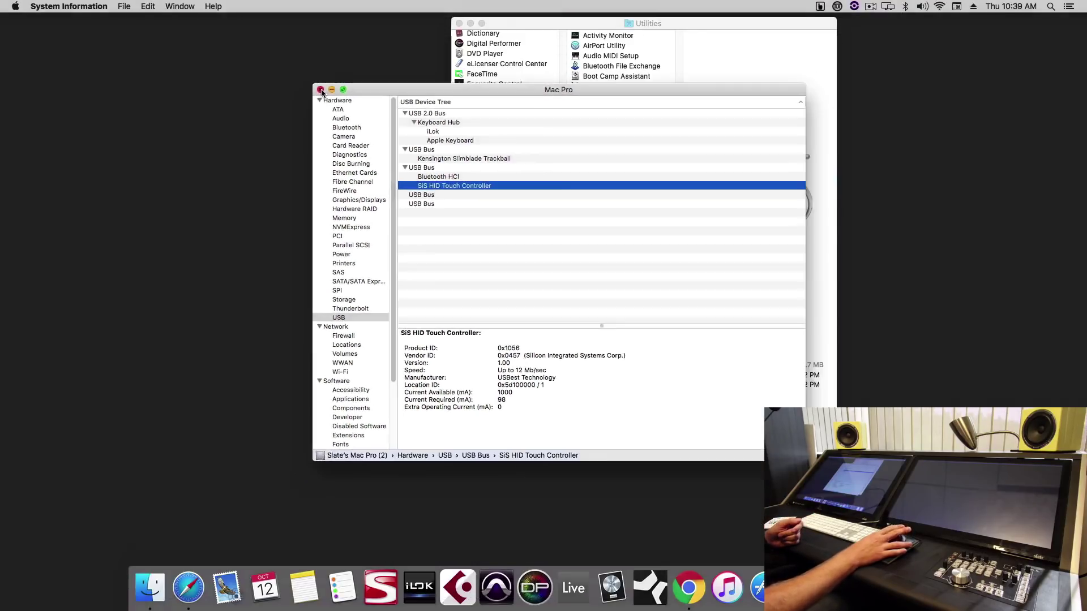
pyautogui.click(320, 90)
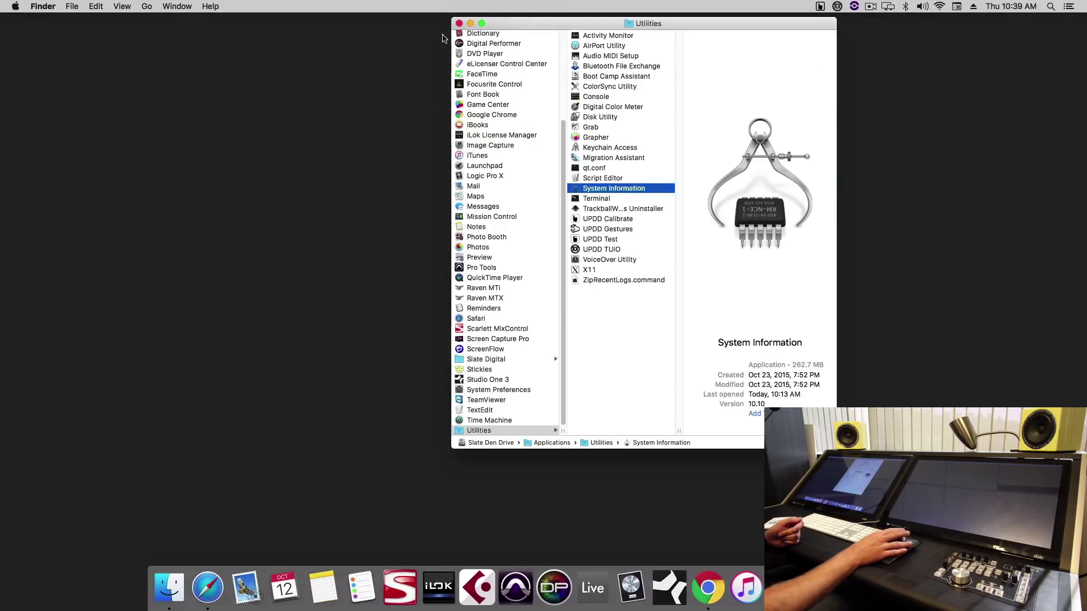
pyautogui.click(458, 25)
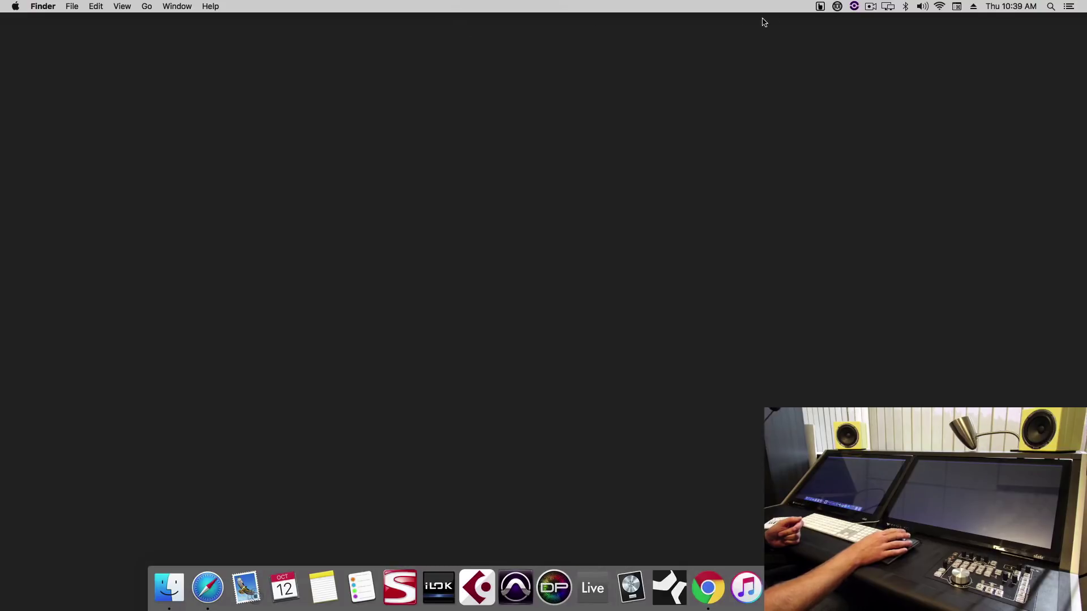
pyautogui.click(819, 6)
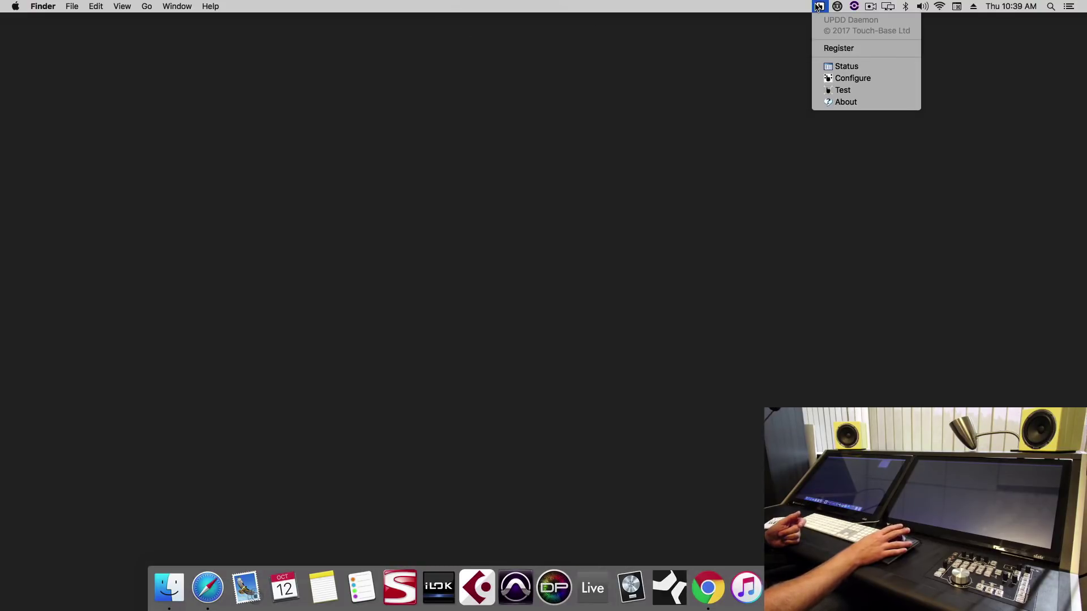
pyautogui.click(852, 78)
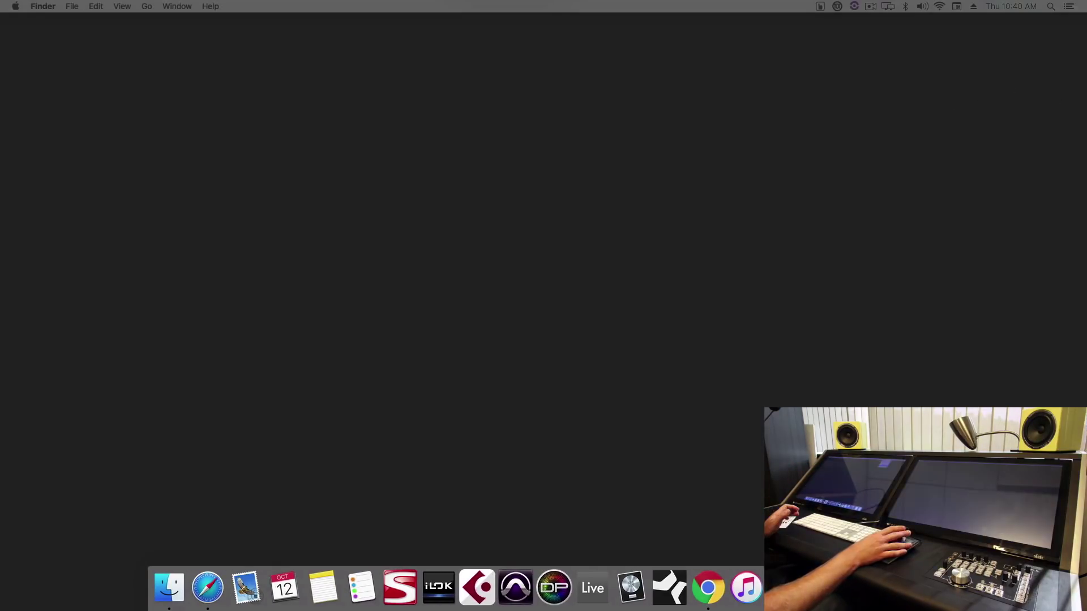
pyautogui.moveTo(262, 95); pyautogui.dragTo(923, 465)
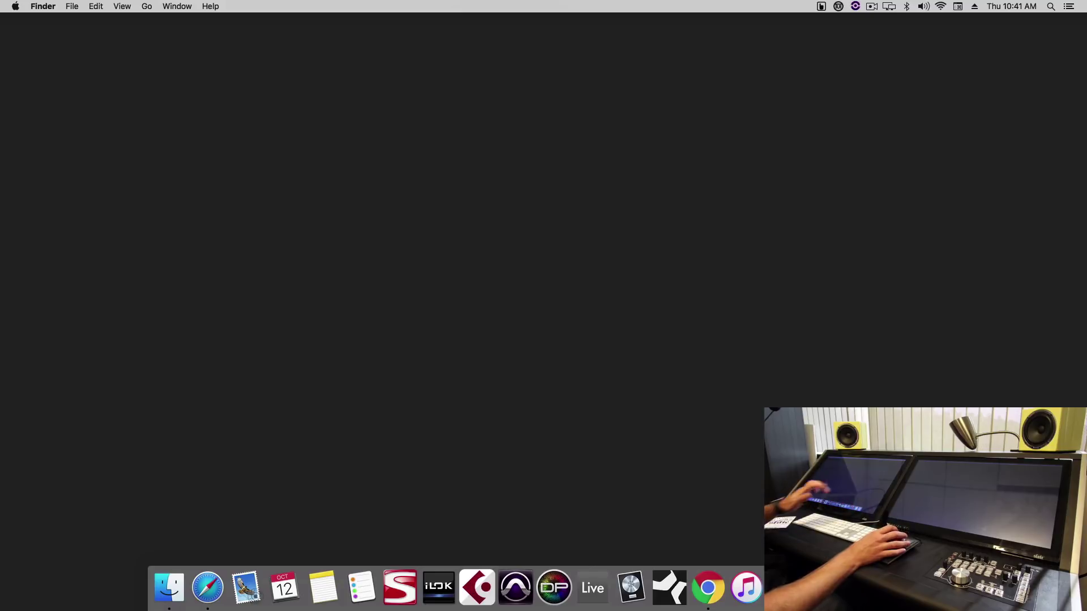
pyautogui.click(820, 6)
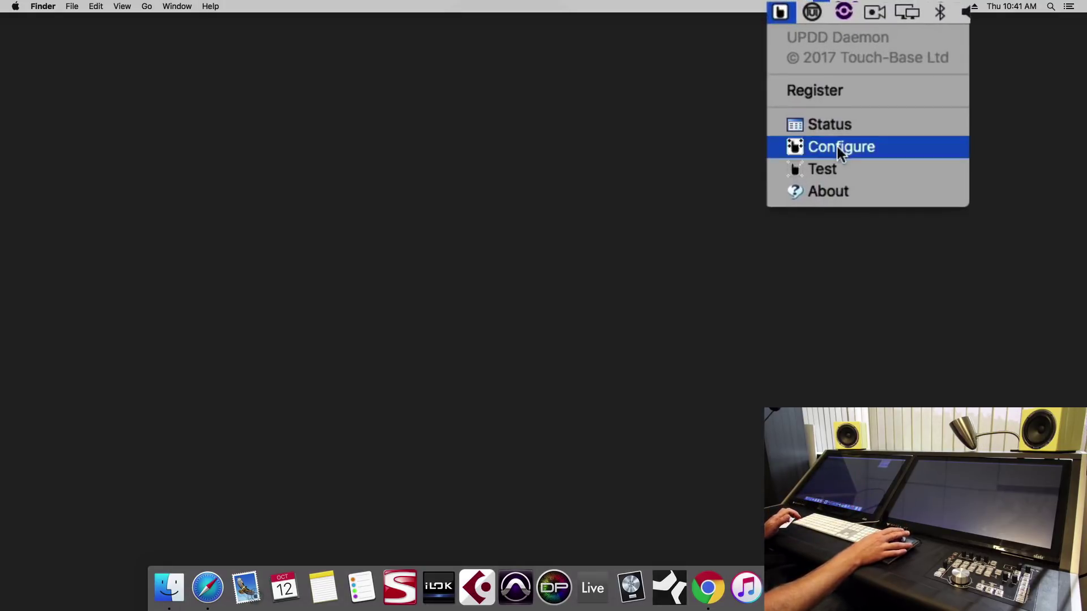
pyautogui.click(842, 168)
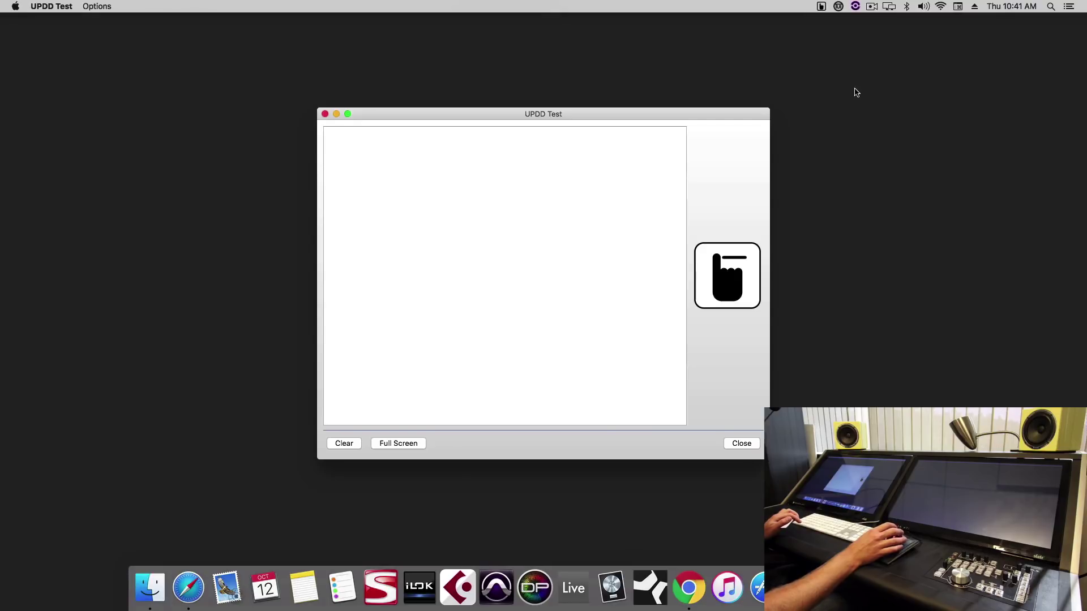
pyautogui.moveTo(509, 271)
pyautogui.mouseDown()
pyautogui.moveTo(432, 203)
pyautogui.moveTo(354, 352)
pyautogui.moveTo(500, 206)
pyautogui.mouseUp()
pyautogui.click(739, 443)
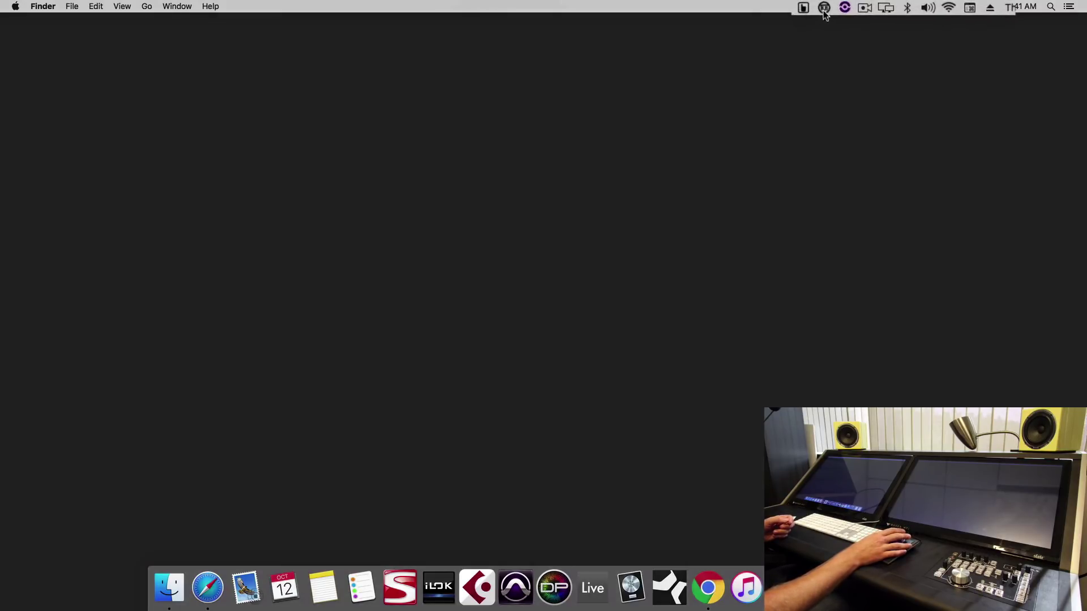
# Step: Save the UPDD TUIO settings with server host 127.0.0.1 and port 3333
pyautogui.click(838, 7)
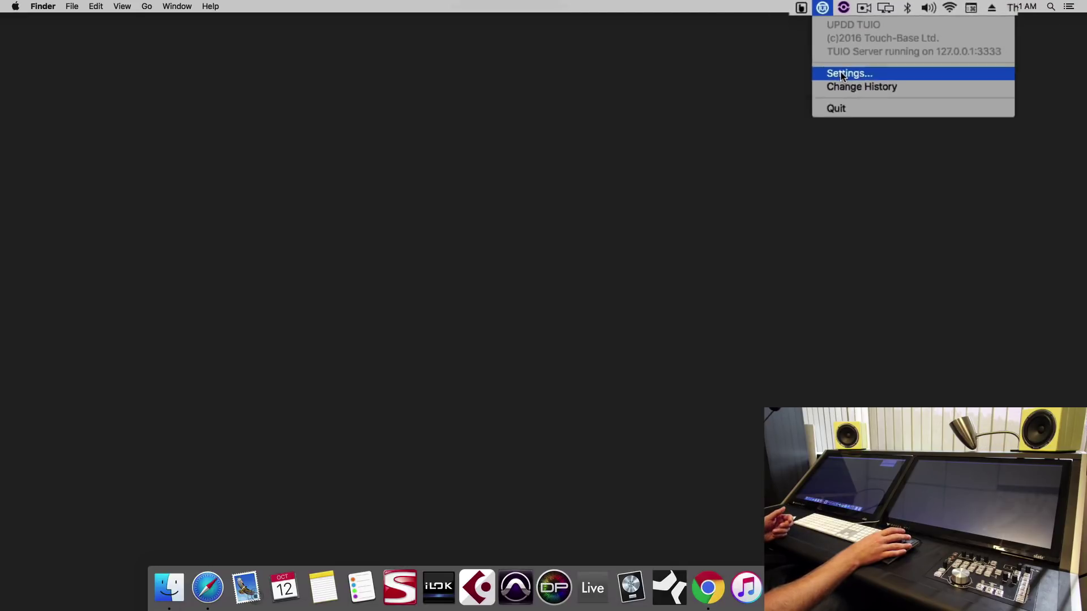
pyautogui.click(809, 111)
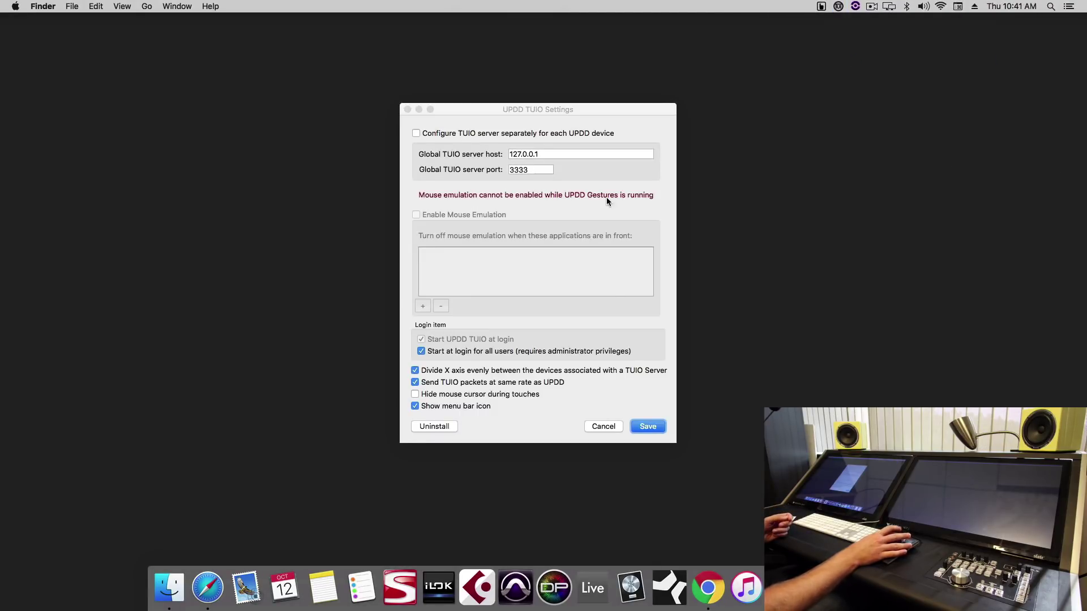
pyautogui.click(646, 427)
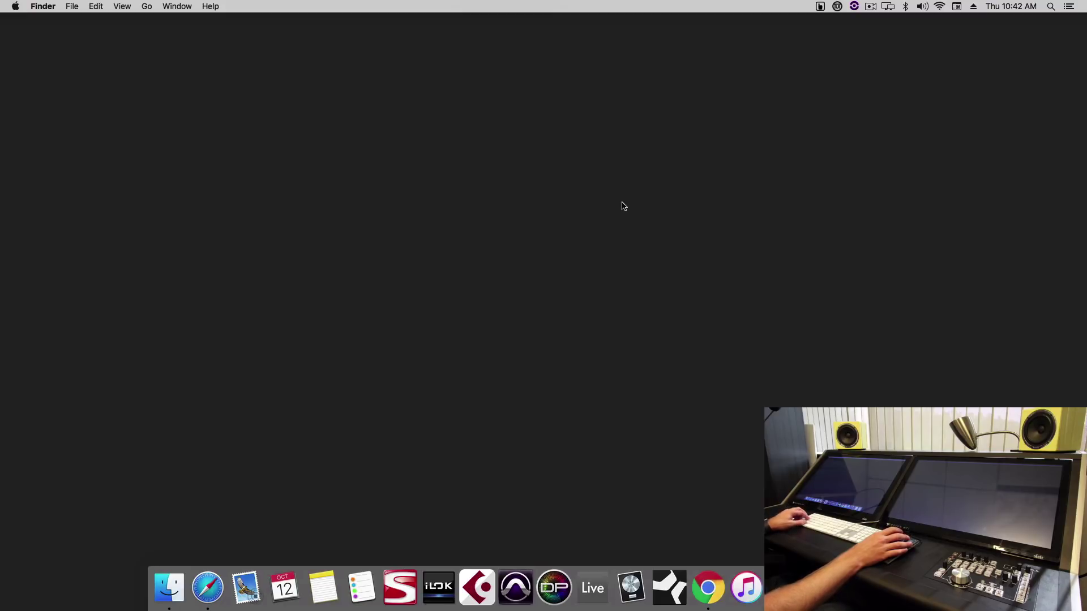
# Step: Pin V-Control Pro from the Applications folder to the Dock
pyautogui.press('super+shift+a')
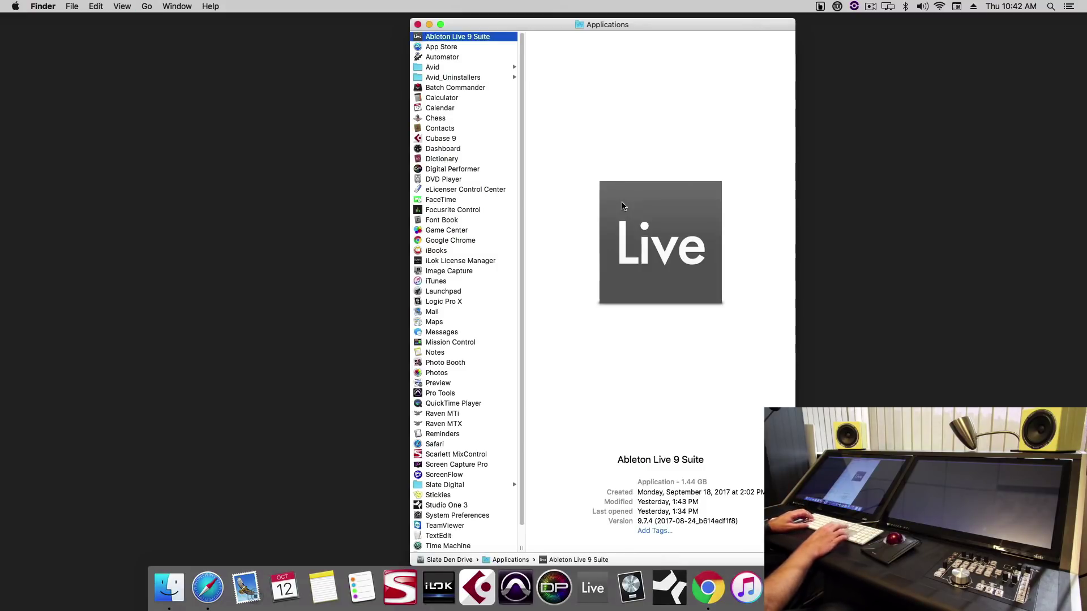
pyautogui.press('v')
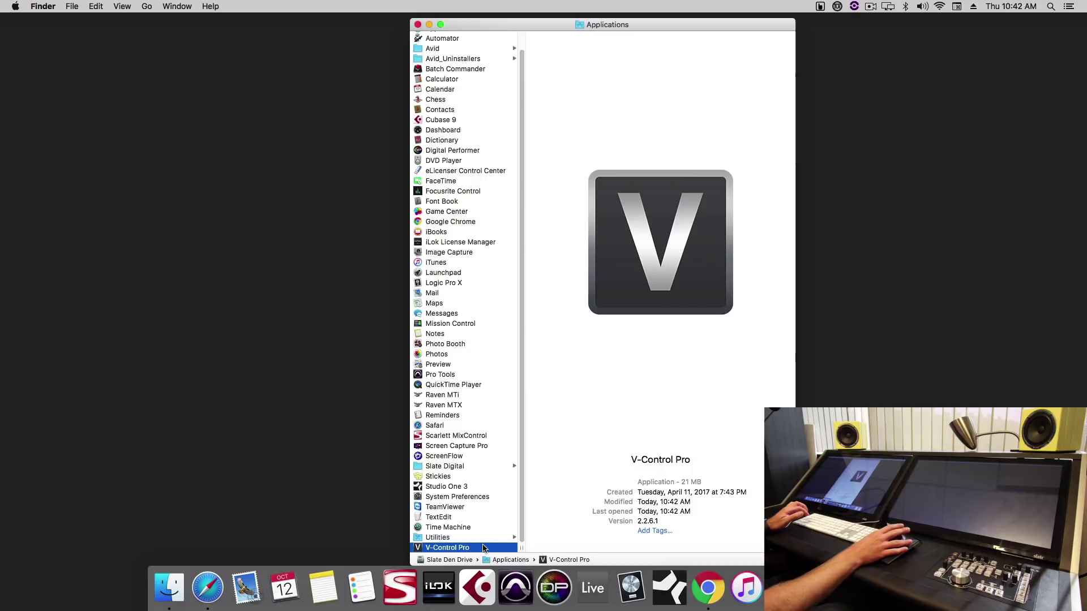
pyautogui.moveTo(484, 548); pyautogui.dragTo(611, 597)
# Step: Set V-Control Pro's Dock options to Open at Login
pyautogui.rightClick(611, 597)
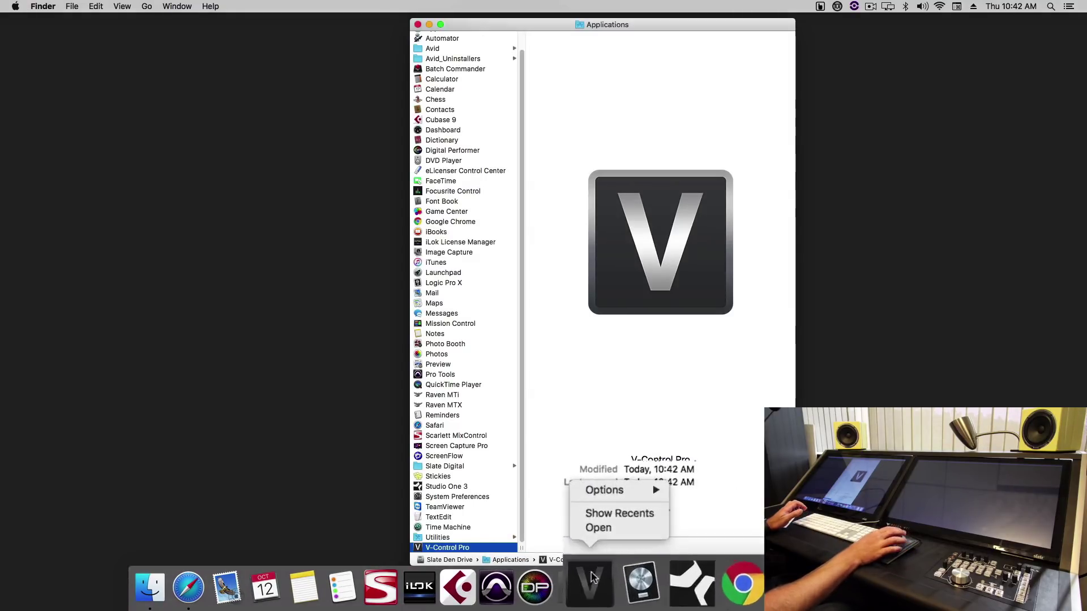
pyautogui.moveTo(594, 490)
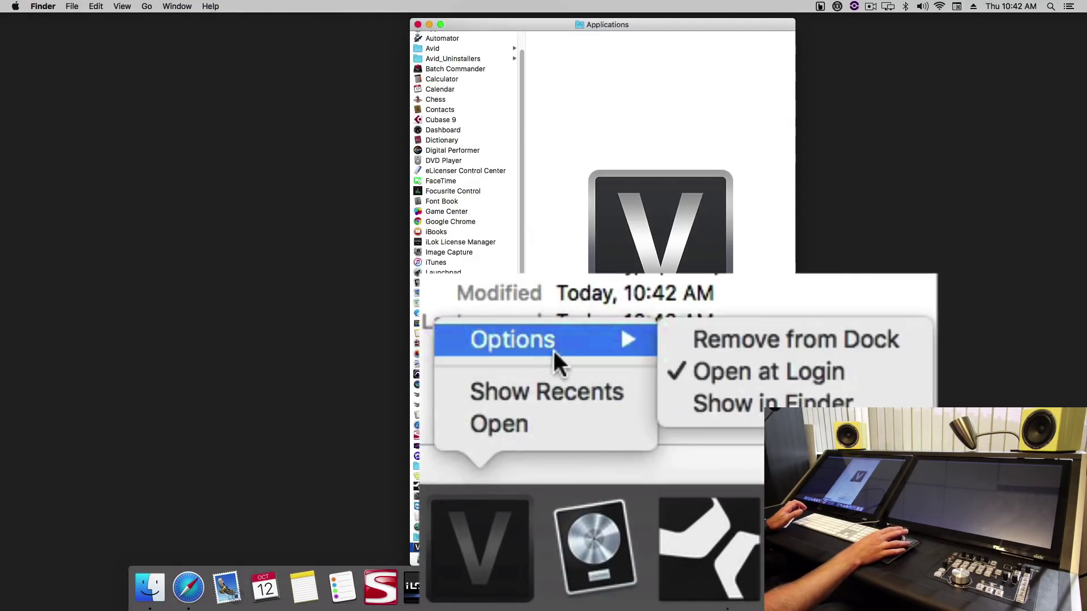
pyautogui.click(808, 372)
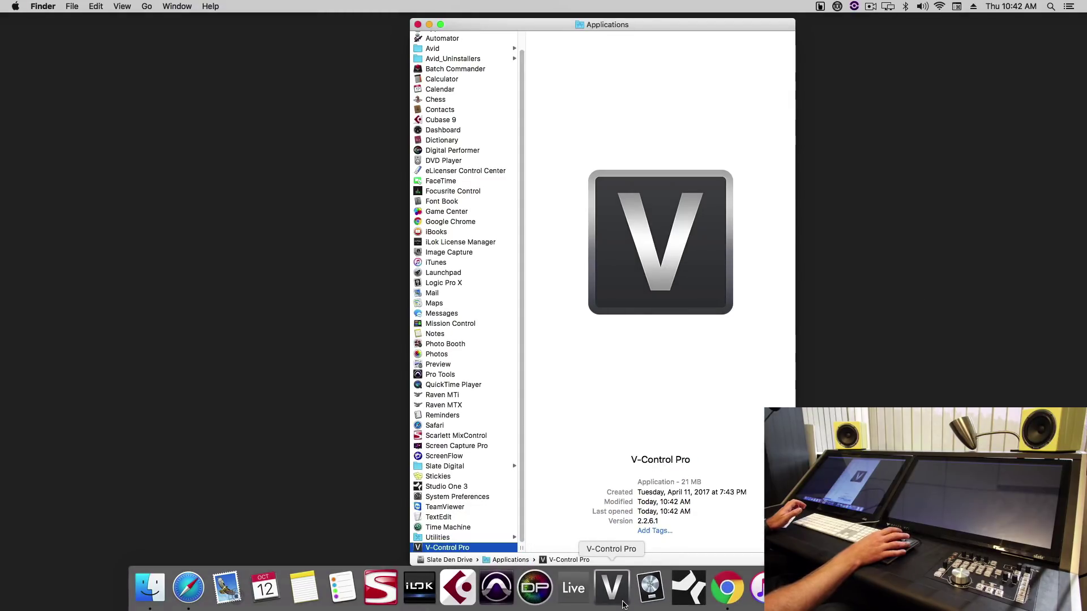
pyautogui.rightClick(623, 605)
pyautogui.press('Escape')
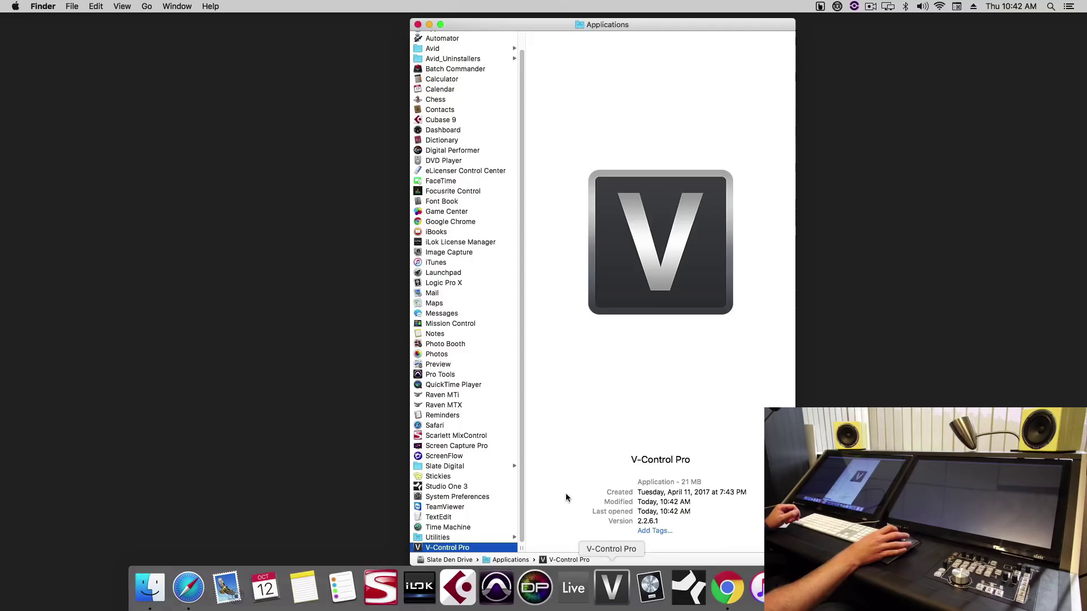
# Step: Close the Applications window and view V-Control Pro's About box showing version 2.2.6.1
pyautogui.click(418, 25)
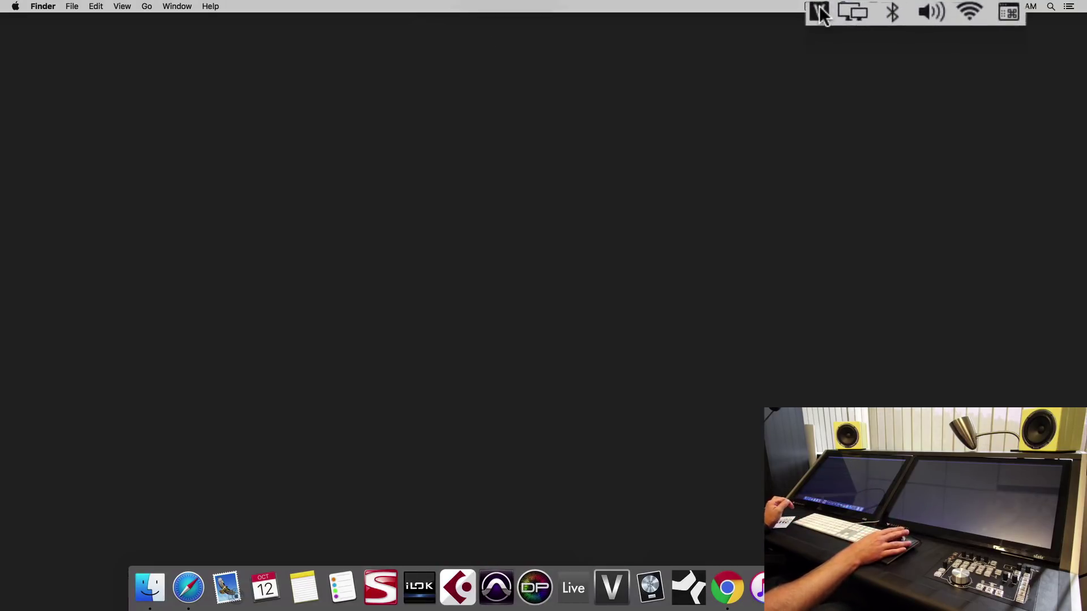
pyautogui.click(809, 13)
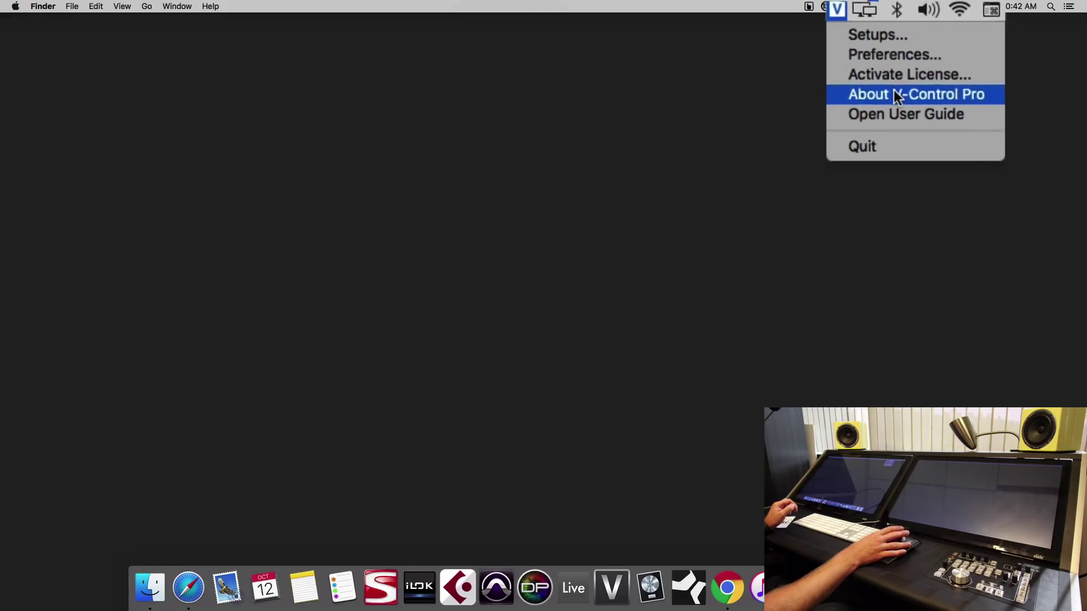
pyautogui.click(904, 53)
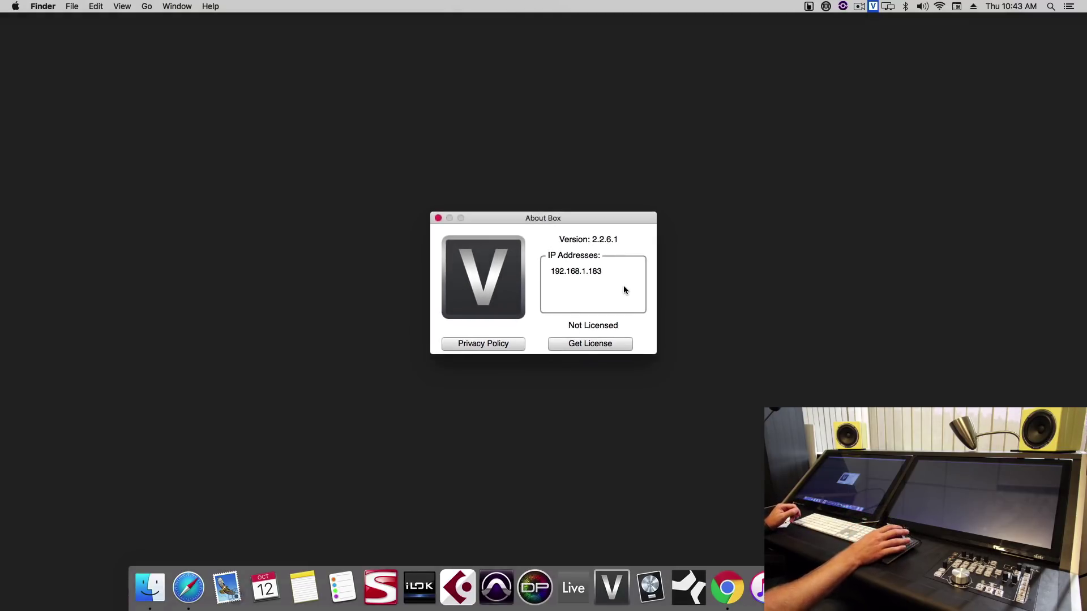
pyautogui.click(437, 219)
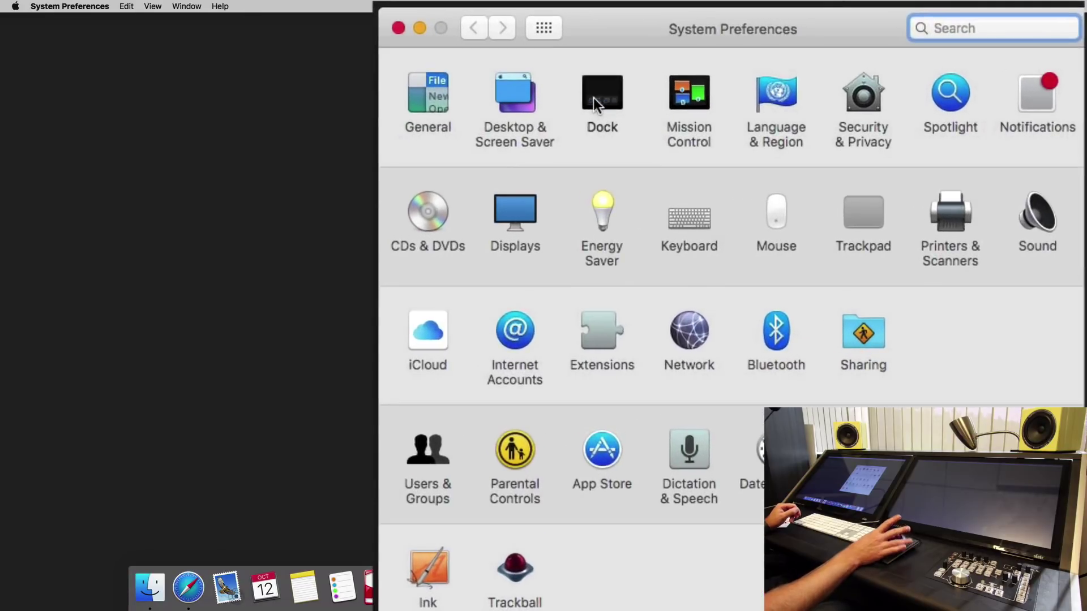
# Step: Turn on automatic hiding of the Dock in Dock preferences
pyautogui.click(622, 90)
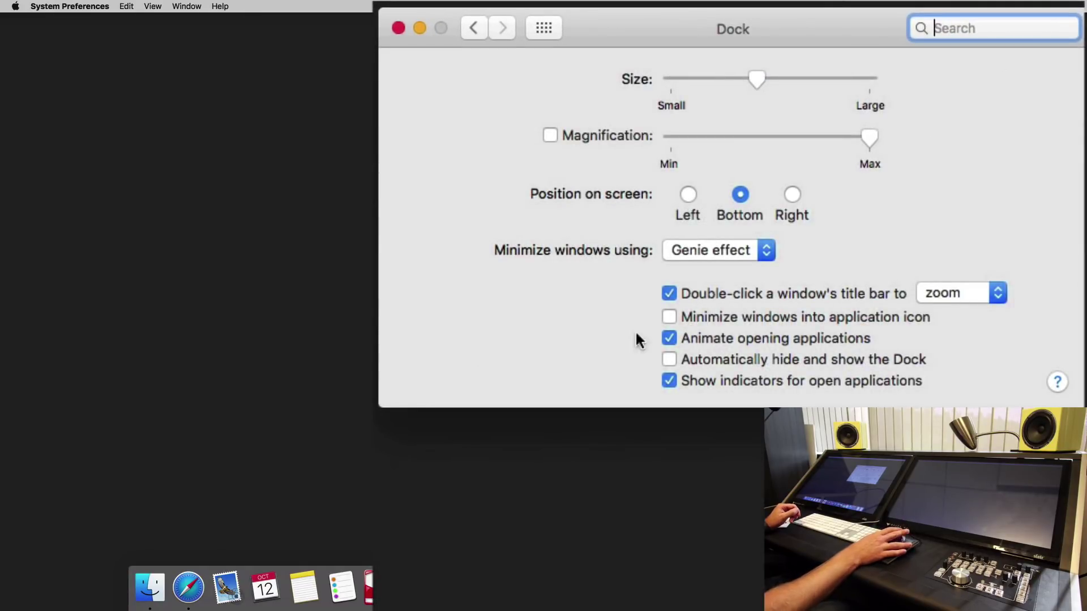
pyautogui.click(669, 359)
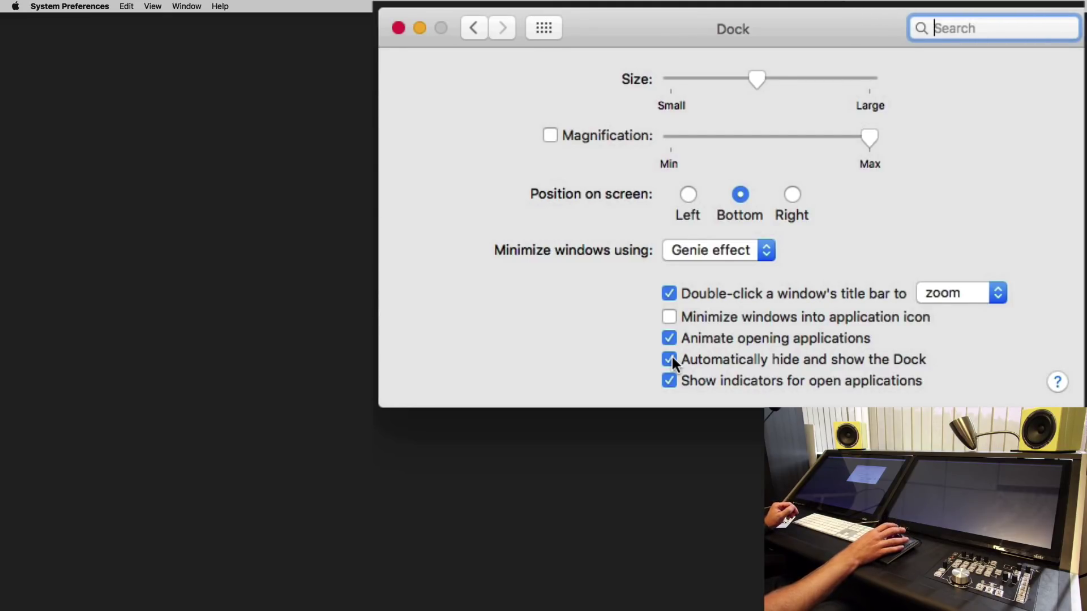
pyautogui.click(544, 27)
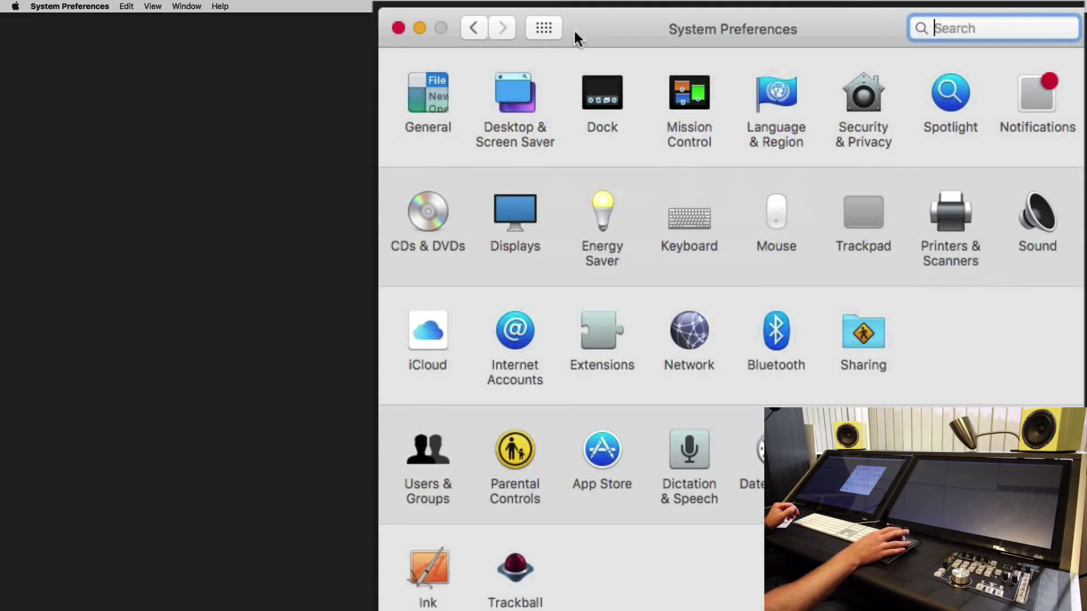
# Step: Unlock the Accessibility list under Security & Privacy > Privacy for editing
pyautogui.click(873, 90)
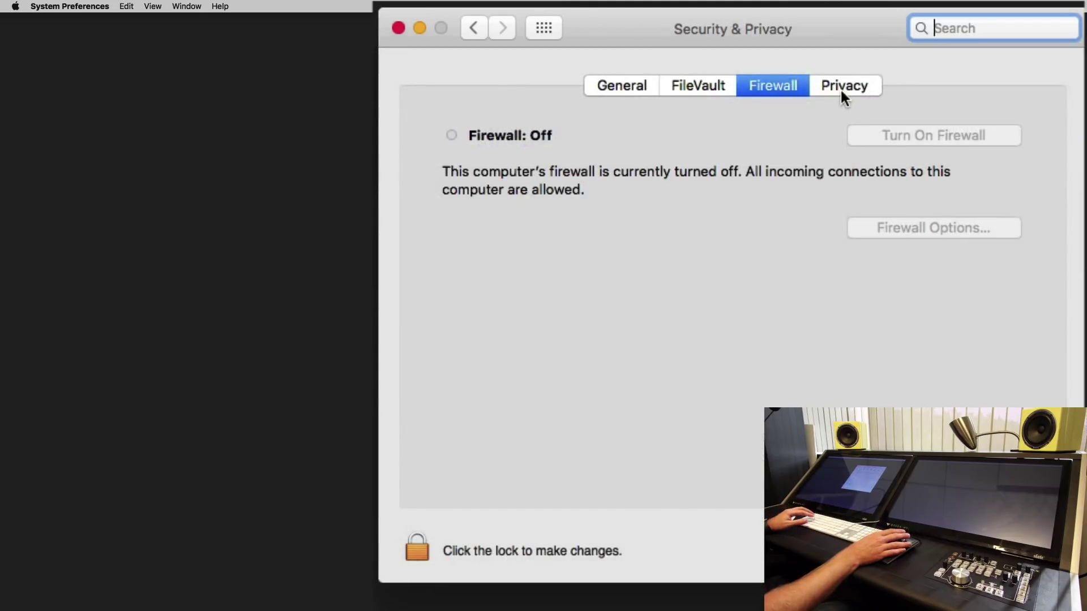
pyautogui.click(825, 86)
pyautogui.click(566, 306)
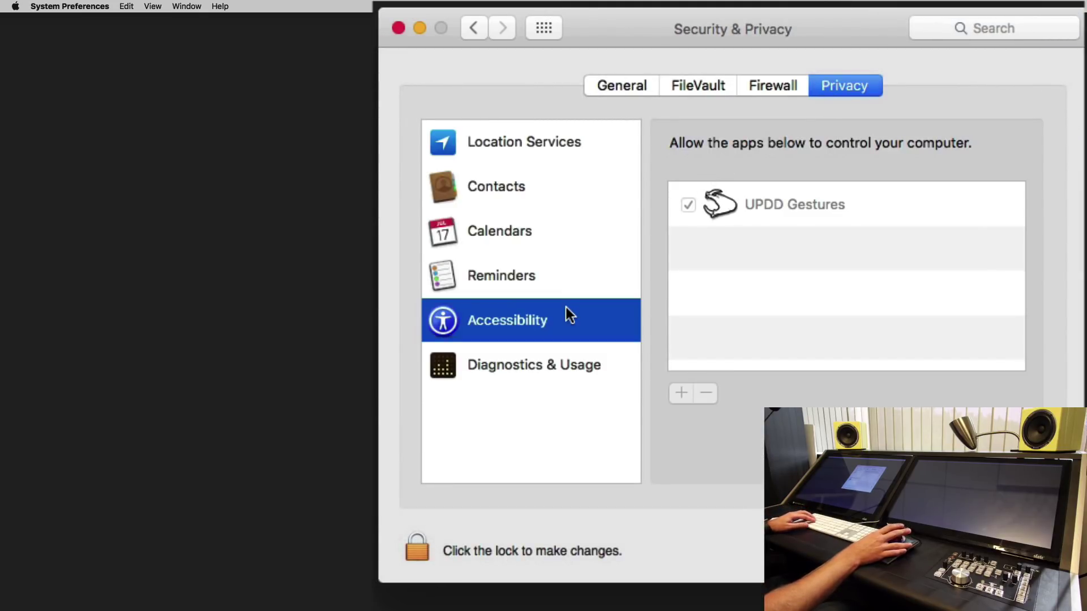
pyautogui.click(413, 542)
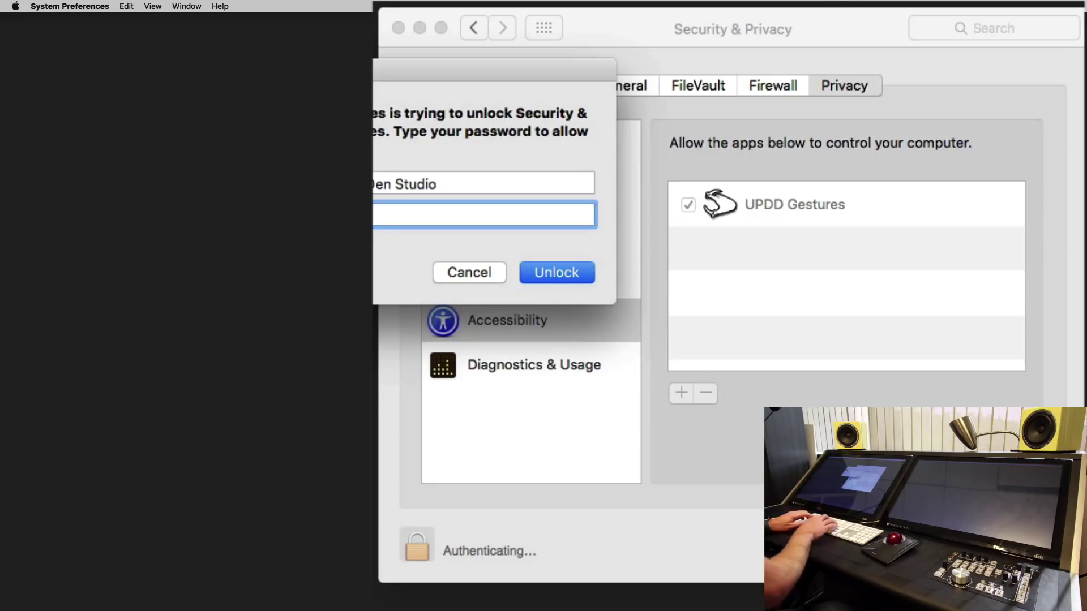
pyautogui.press('Return')
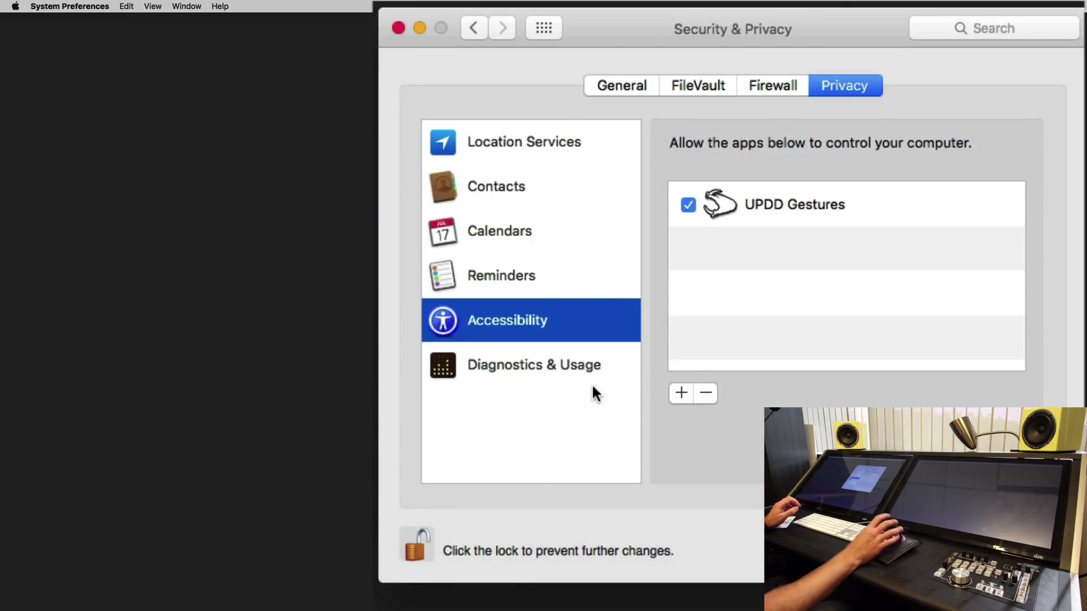
# Step: Grant Accessibility access to Automator and Ableton Live 9 Suite from Applications
pyautogui.click(676, 394)
pyautogui.press('super+shift+a')
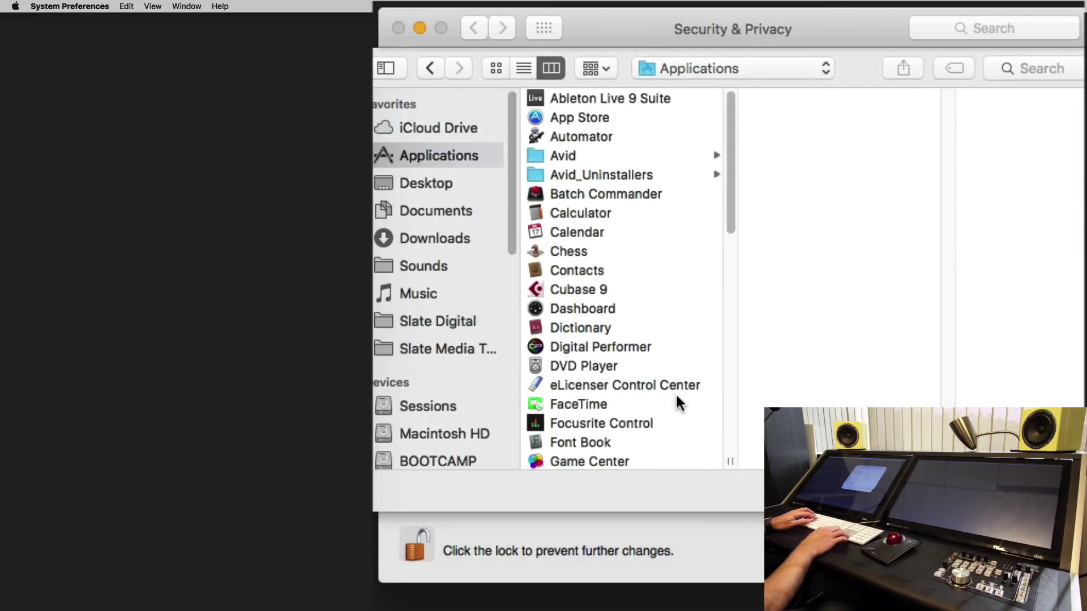
pyautogui.write('au')
pyautogui.press('Return')
pyautogui.click(675, 393)
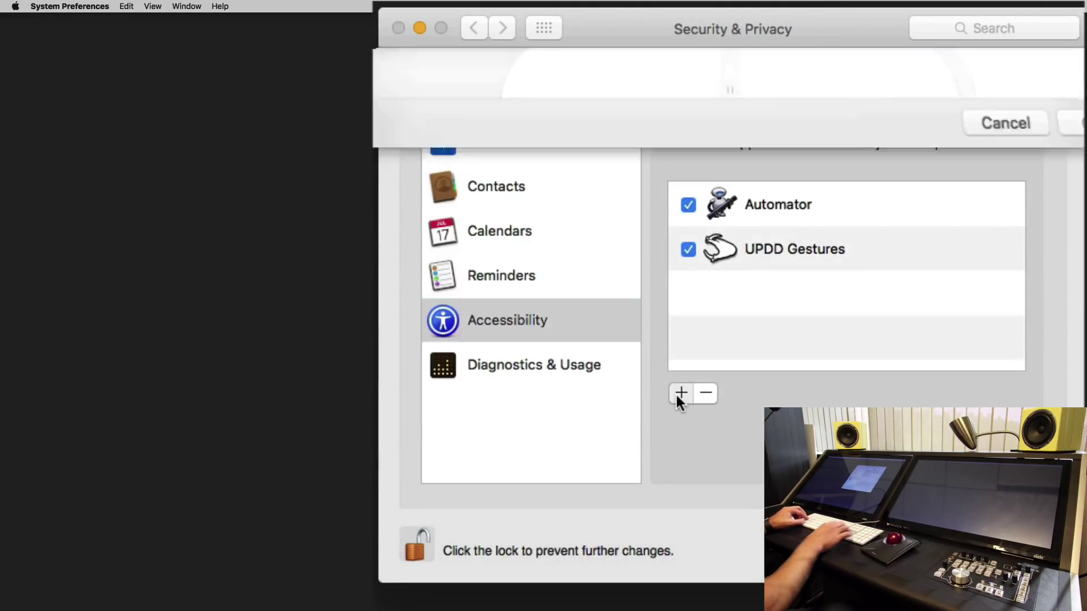
pyautogui.write('a')
pyautogui.press('Return')
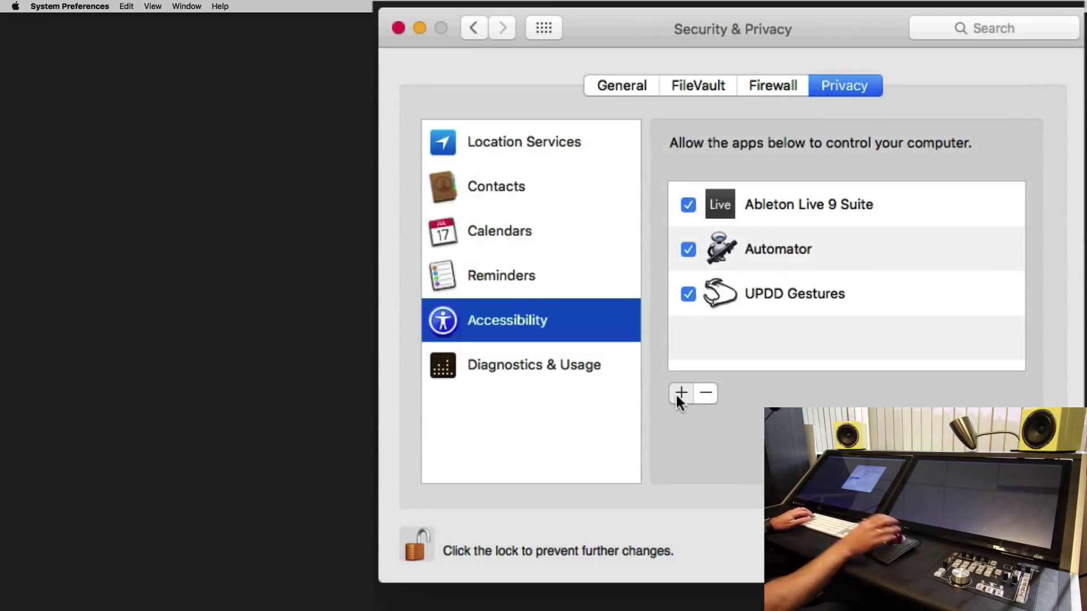
# Step: Grant Accessibility access to Pro Tools and Logic Pro X
pyautogui.click(675, 393)
pyautogui.write('pro')
pyautogui.press('Return')
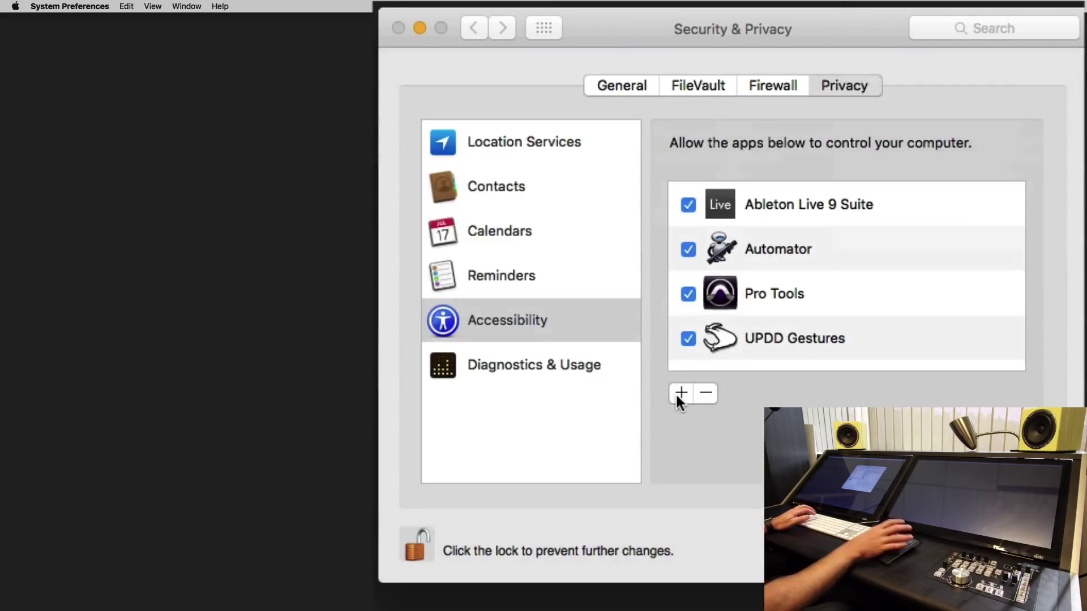
pyautogui.click(675, 393)
pyautogui.write('lo')
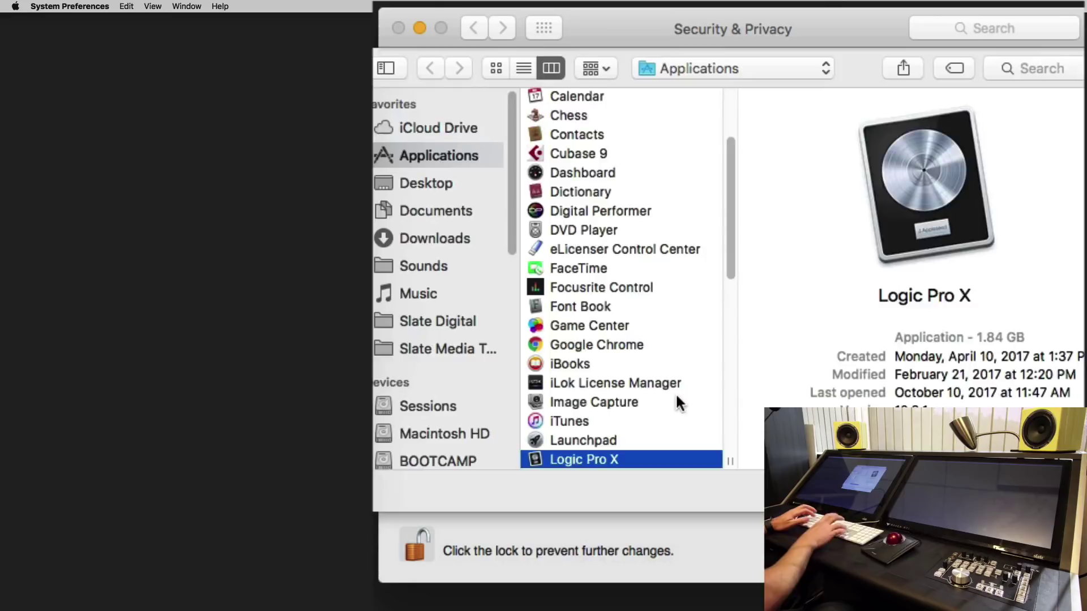
pyautogui.press('Return')
# Step: Grant Accessibility access to Raven MTi and V-Control Pro
pyautogui.click(675, 393)
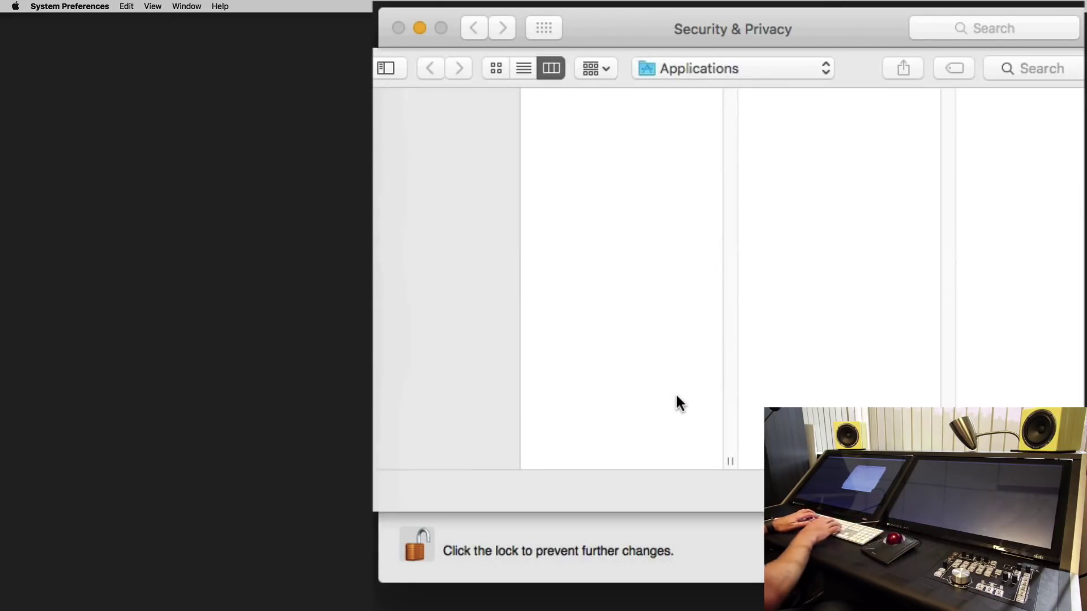
pyautogui.write('ra')
pyautogui.press('Return')
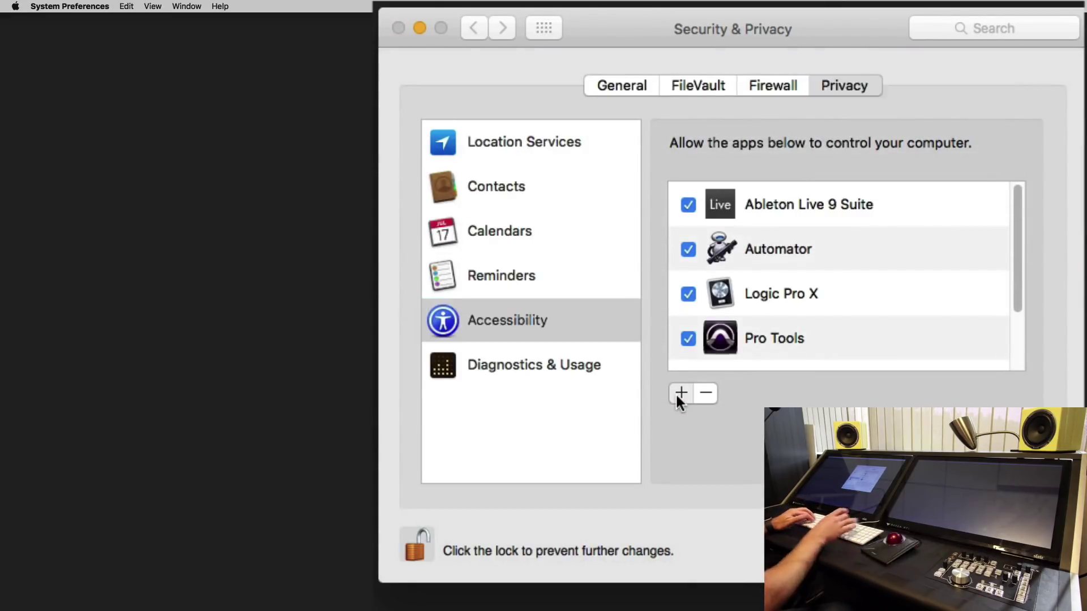
pyautogui.click(674, 393)
pyautogui.write('v')
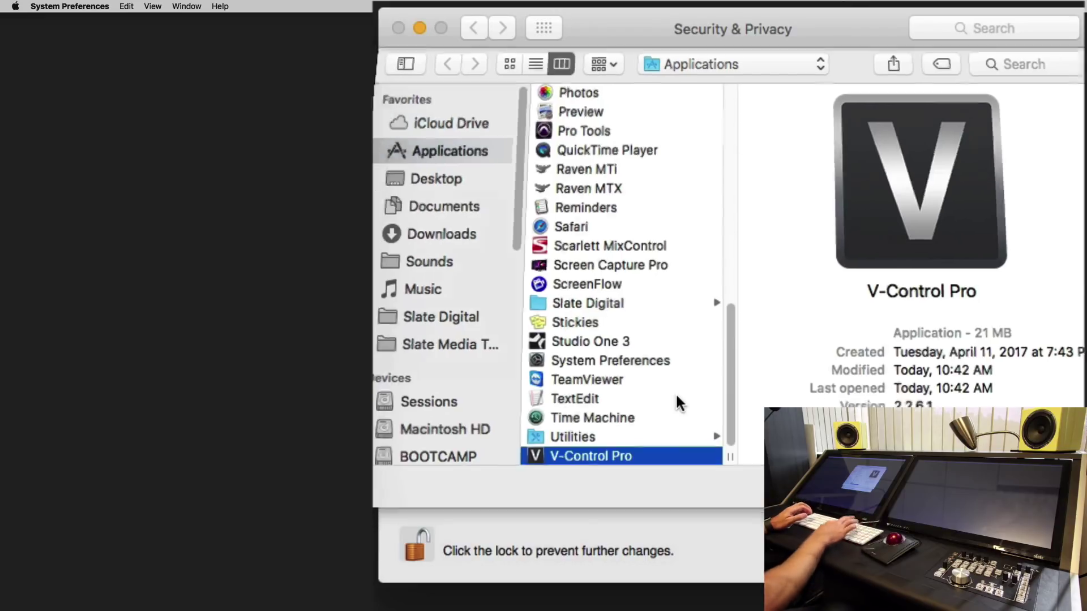
pyautogui.press('Return')
# Step: Browse into the Utilities folder for another app, then lock the privacy settings
pyautogui.click(674, 392)
pyautogui.write('u')
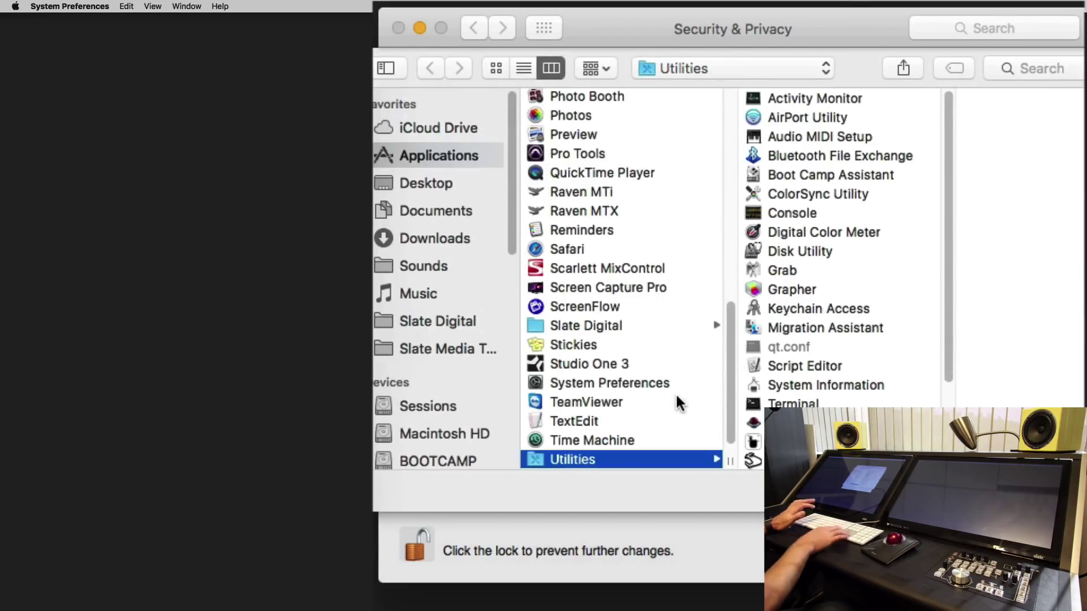
pyautogui.press('Right')
pyautogui.write('t')
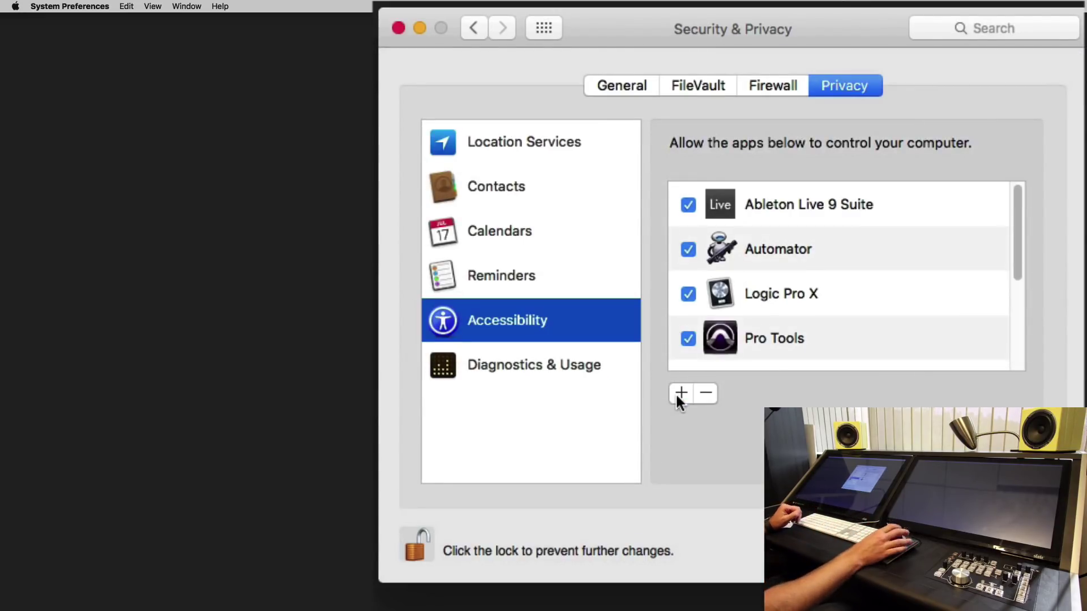
pyautogui.click(422, 528)
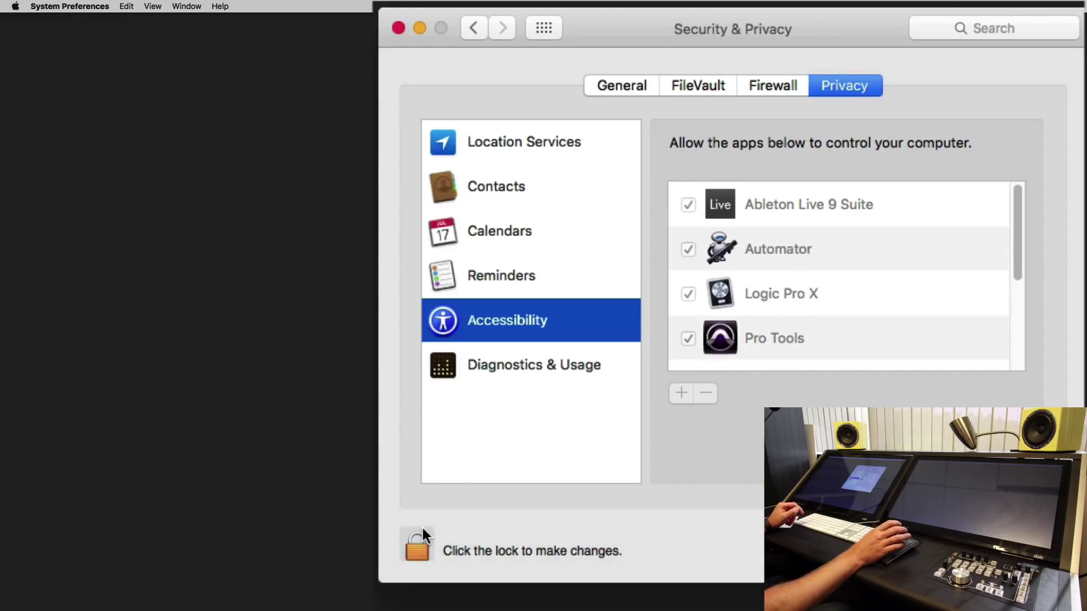
# Step: Enable 'Use scroll gesture with modifier keys to zoom' with Control in Accessibility > Zoom
pyautogui.click(545, 28)
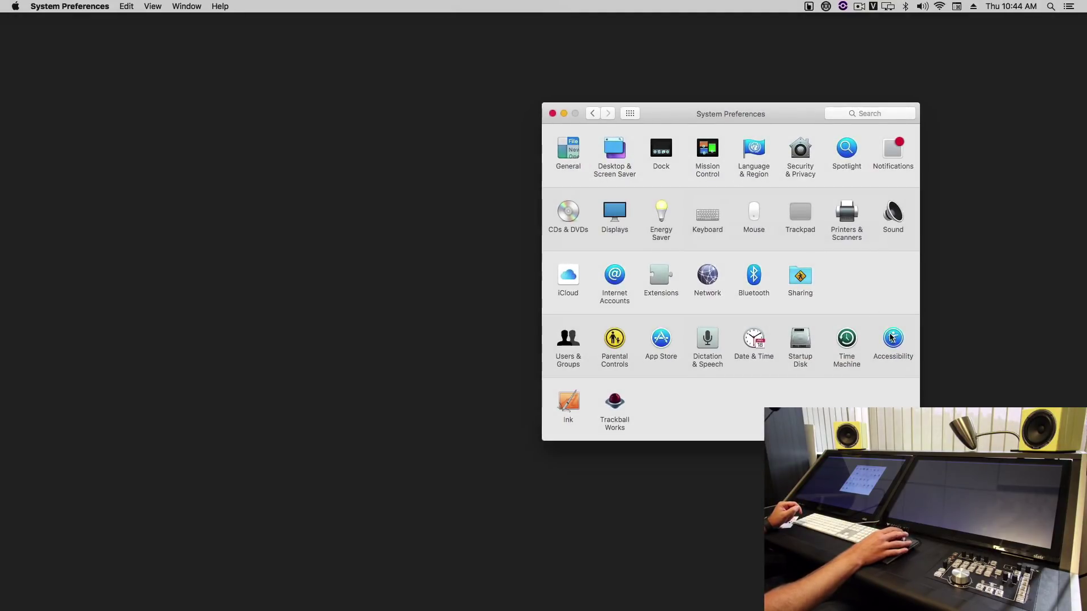
pyautogui.click(891, 337)
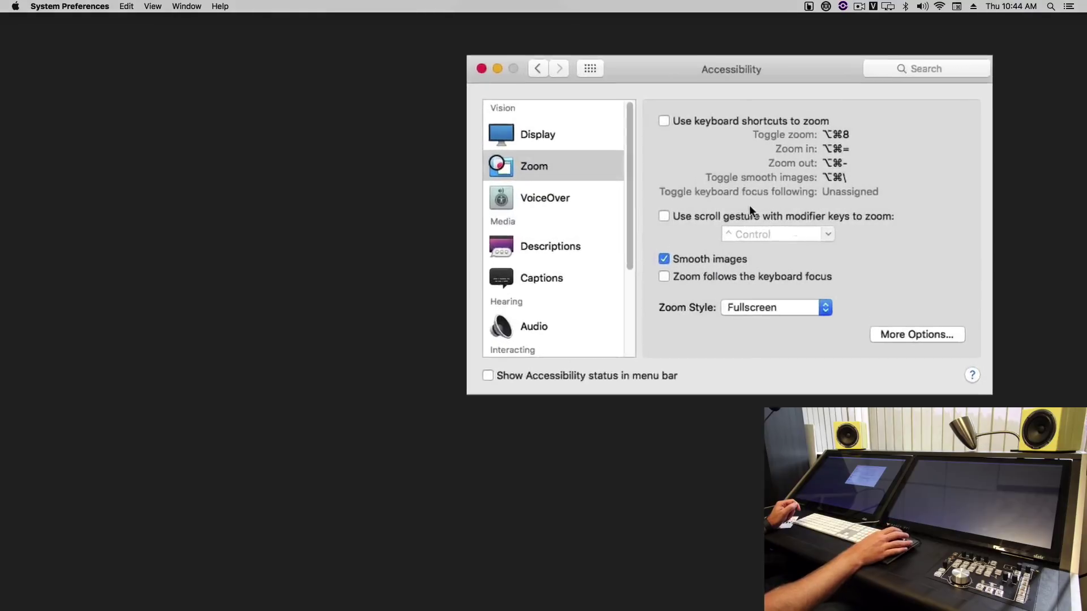
pyautogui.click(547, 170)
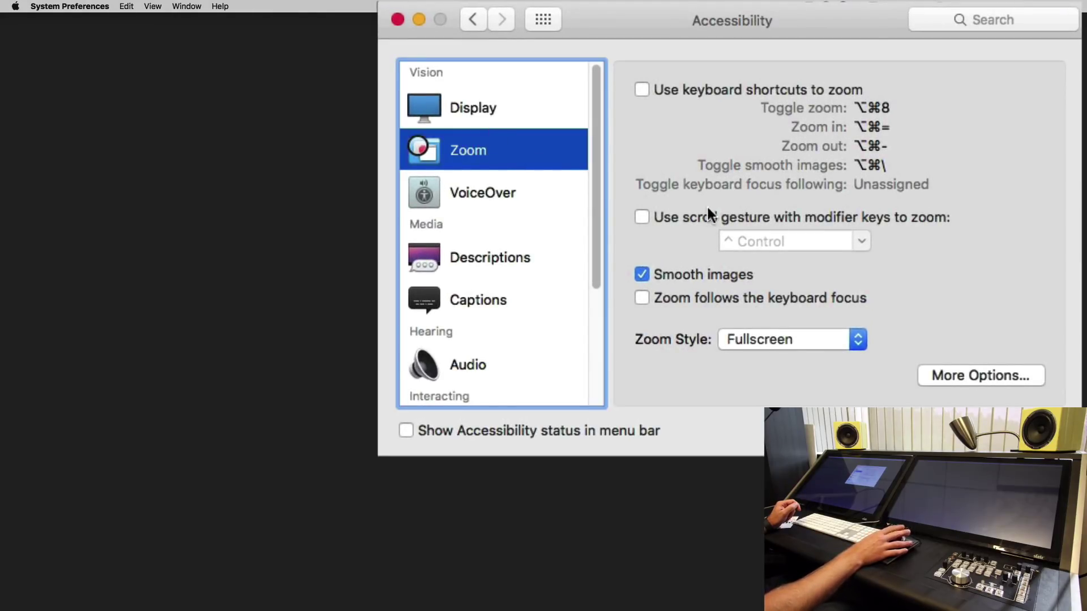
pyautogui.click(642, 217)
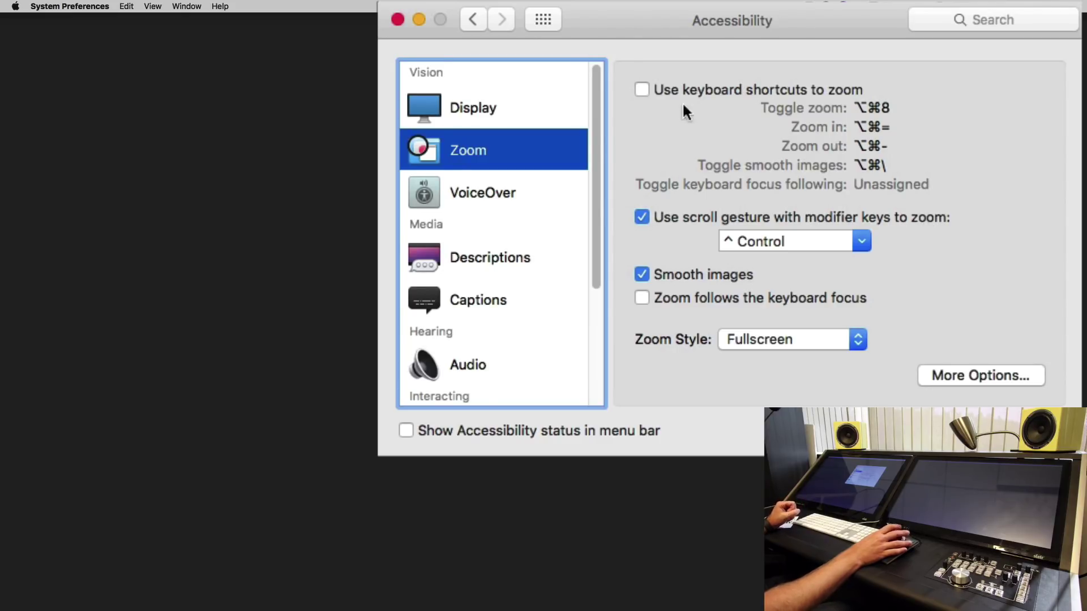
pyautogui.click(544, 19)
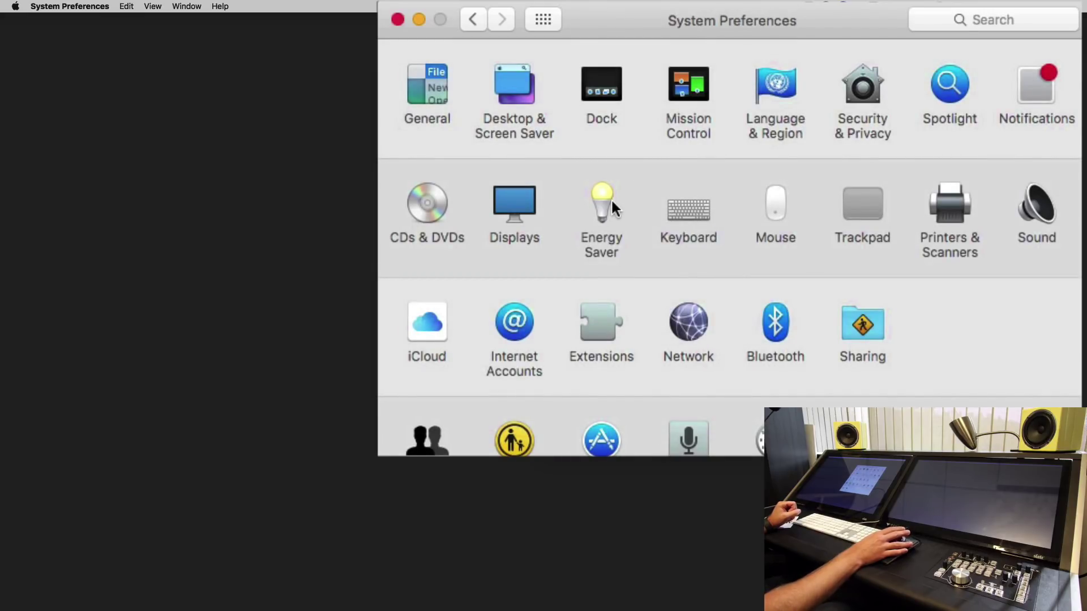
# Step: In Energy Saver, set Computer sleep to 3 hours and Display sleep to Never
pyautogui.click(610, 198)
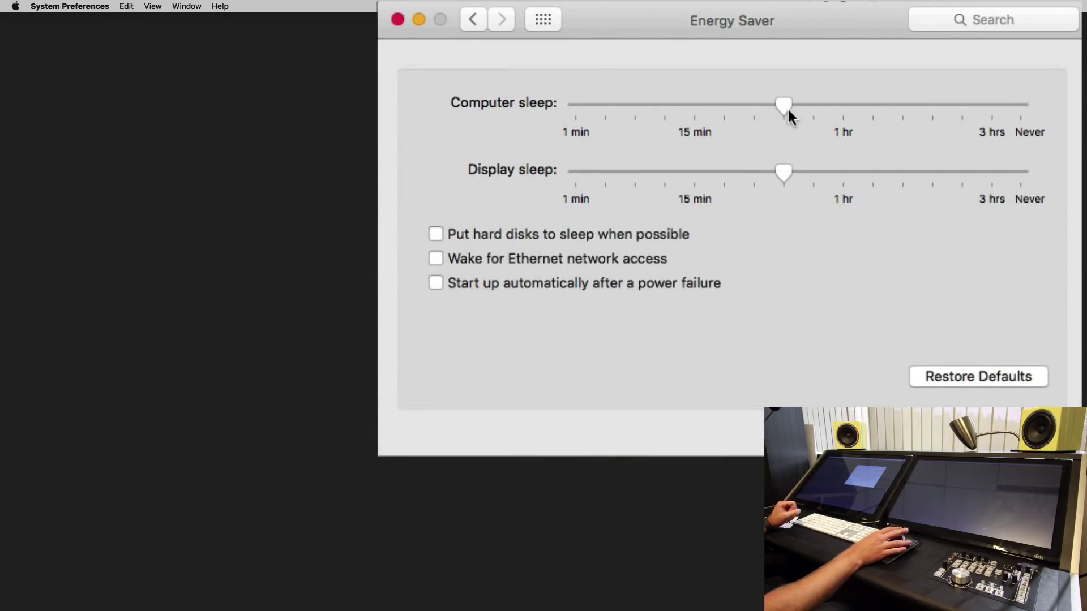
pyautogui.moveTo(786, 108); pyautogui.dragTo(1026, 115)
pyautogui.click(1028, 169)
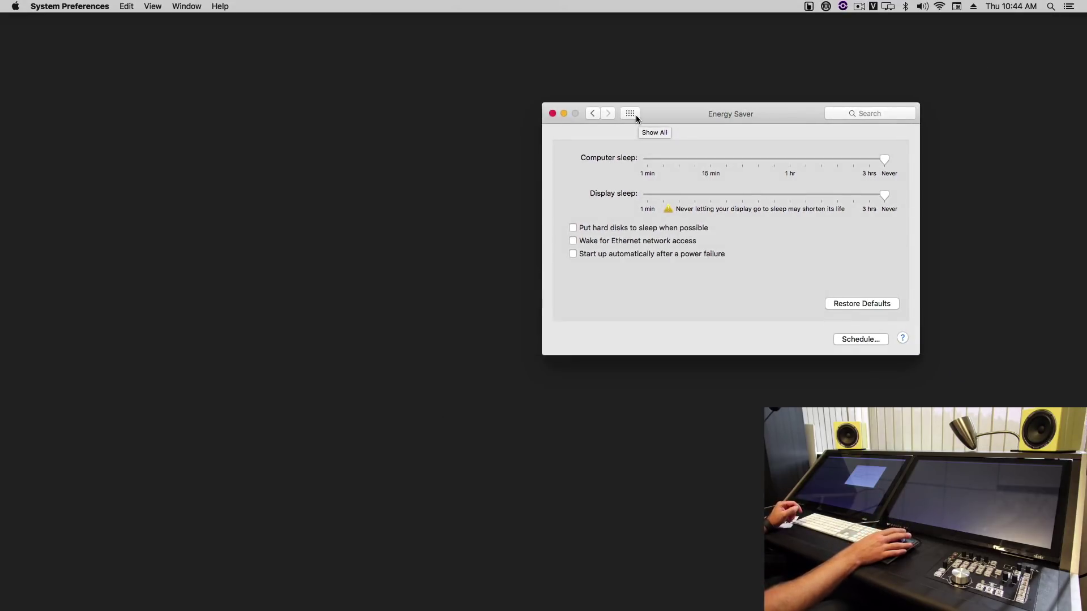
pyautogui.click(631, 114)
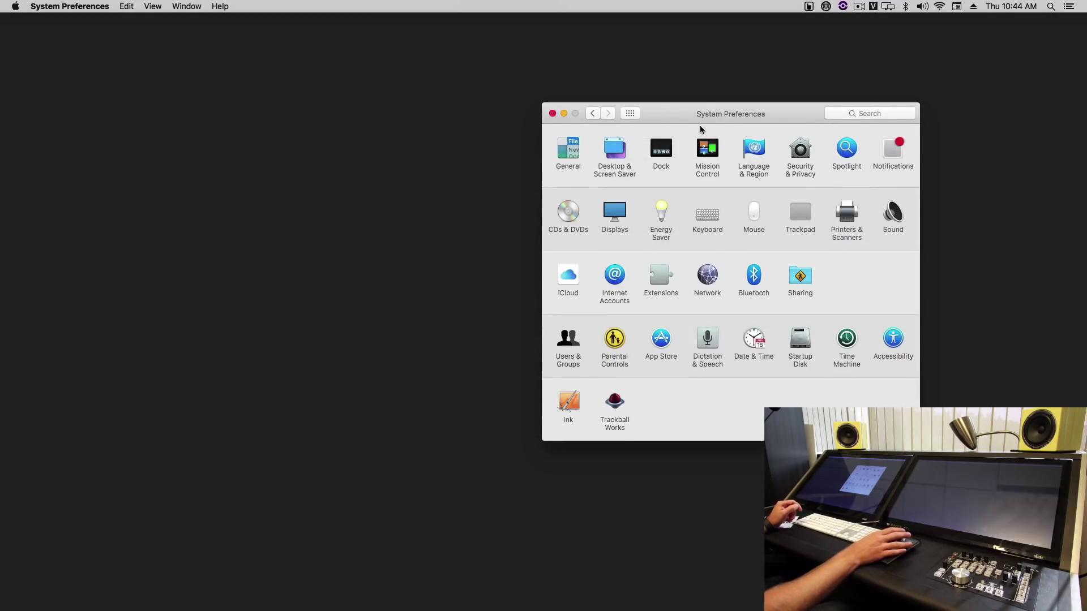
# Step: Close System Preferences, launch UPDD Gestures, and enable Show menu bar icon
pyautogui.click(552, 114)
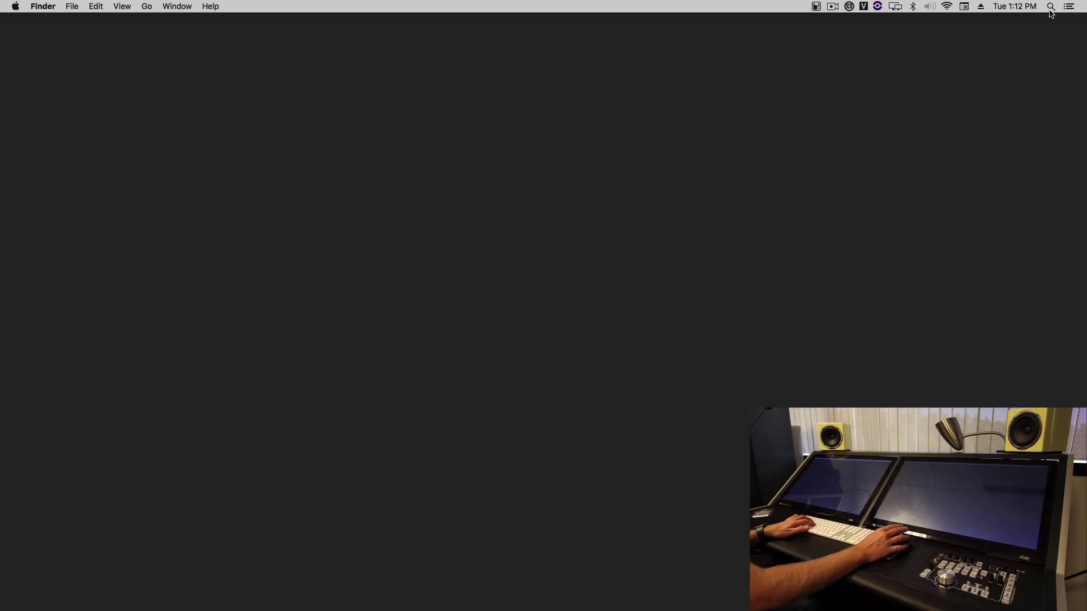
pyautogui.press('super+space')
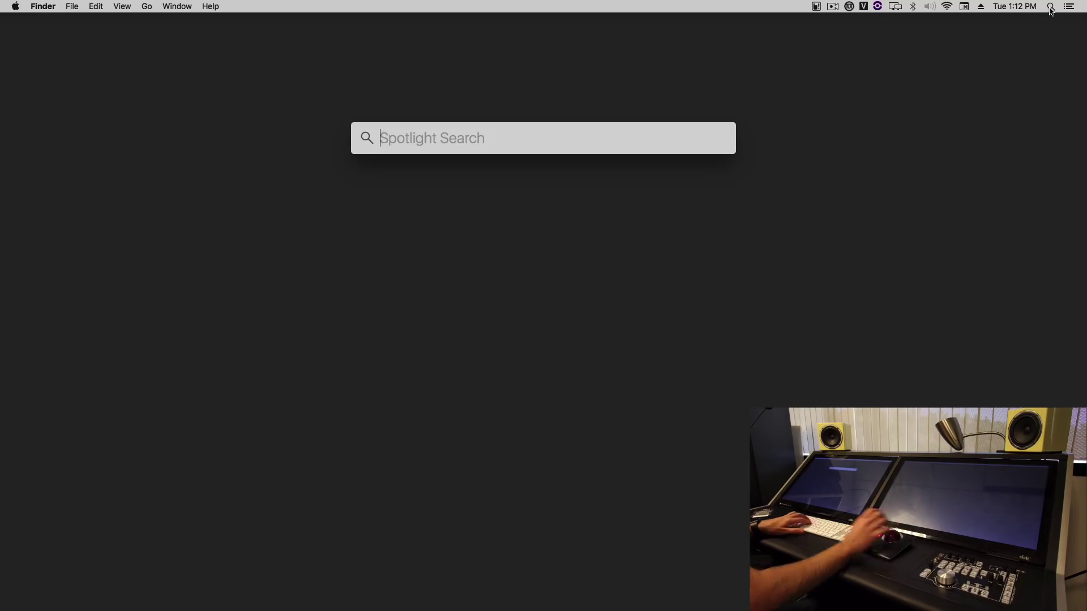
pyautogui.write('ges')
pyautogui.press('Return')
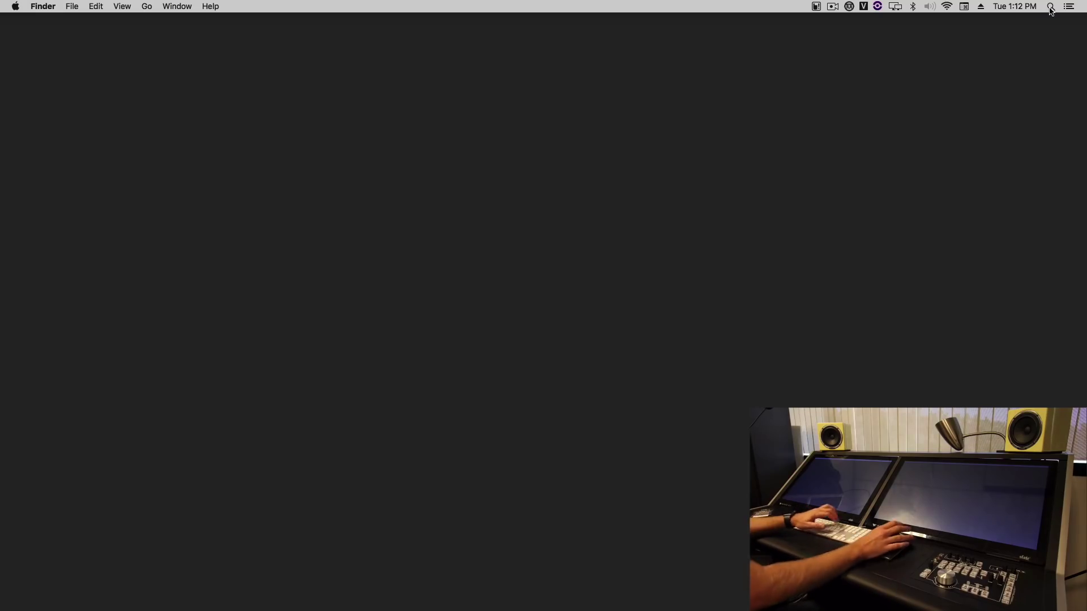
pyautogui.click(669, 146)
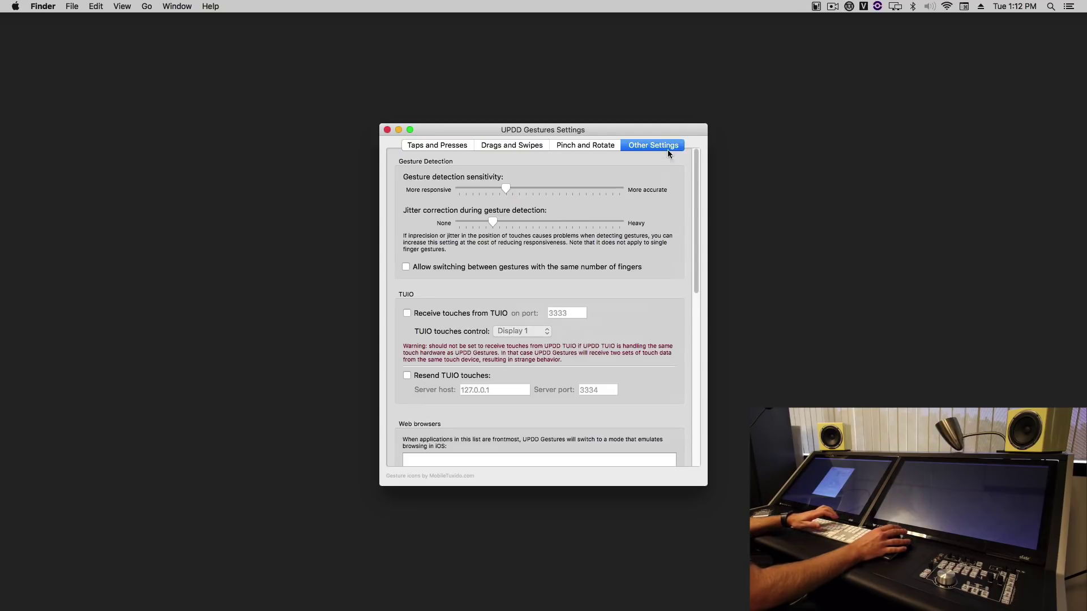
pyautogui.scroll(-10, 690, 203)
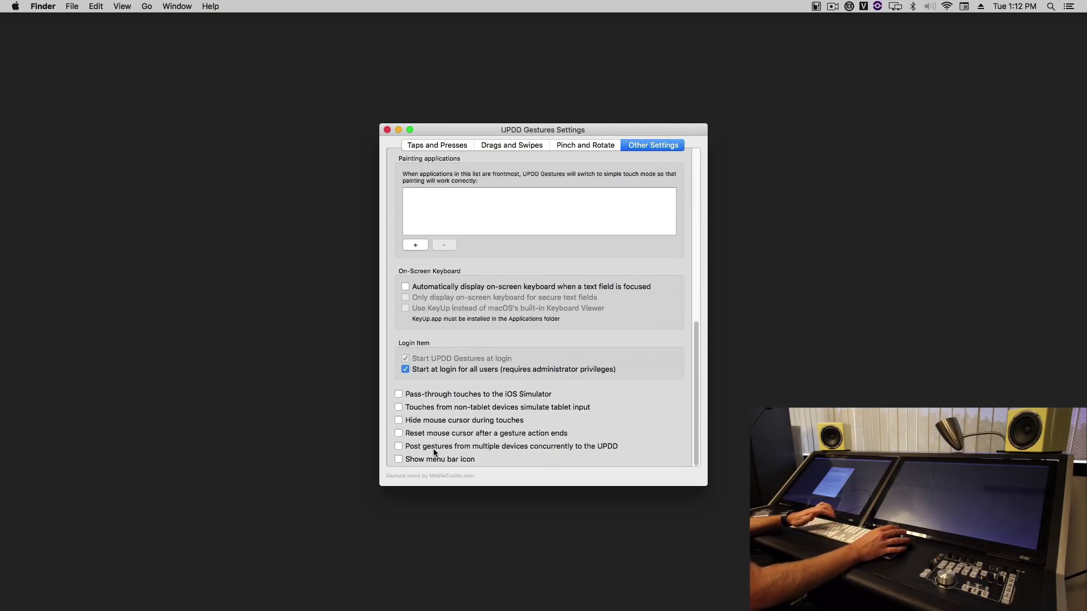
pyautogui.click(435, 460)
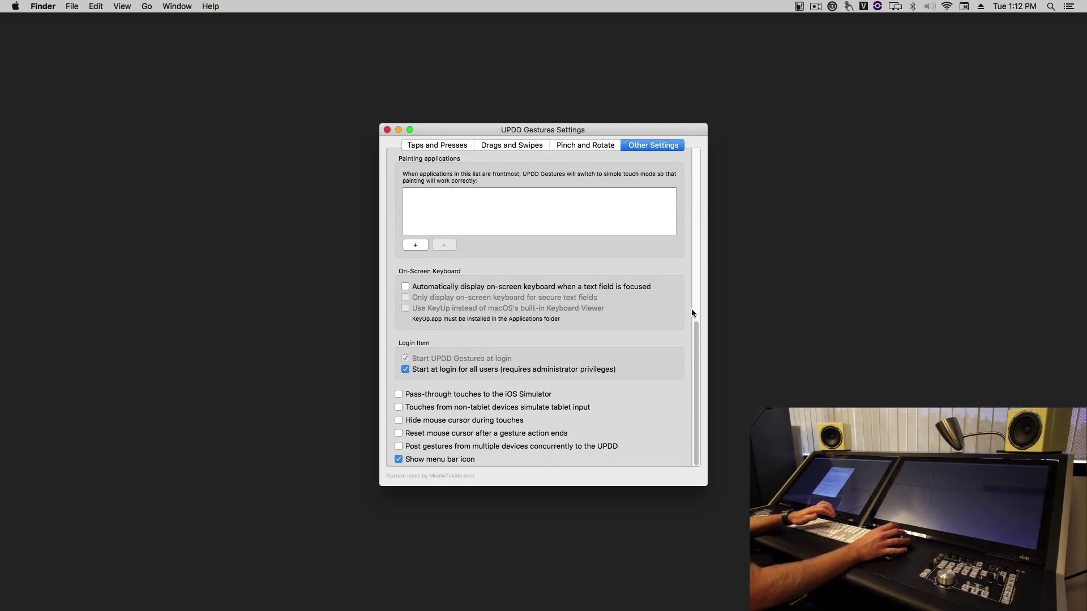
# Step: Load the Raven Studio One Gestures.gpf profile from Documents > RavenGestures
pyautogui.click(848, 6)
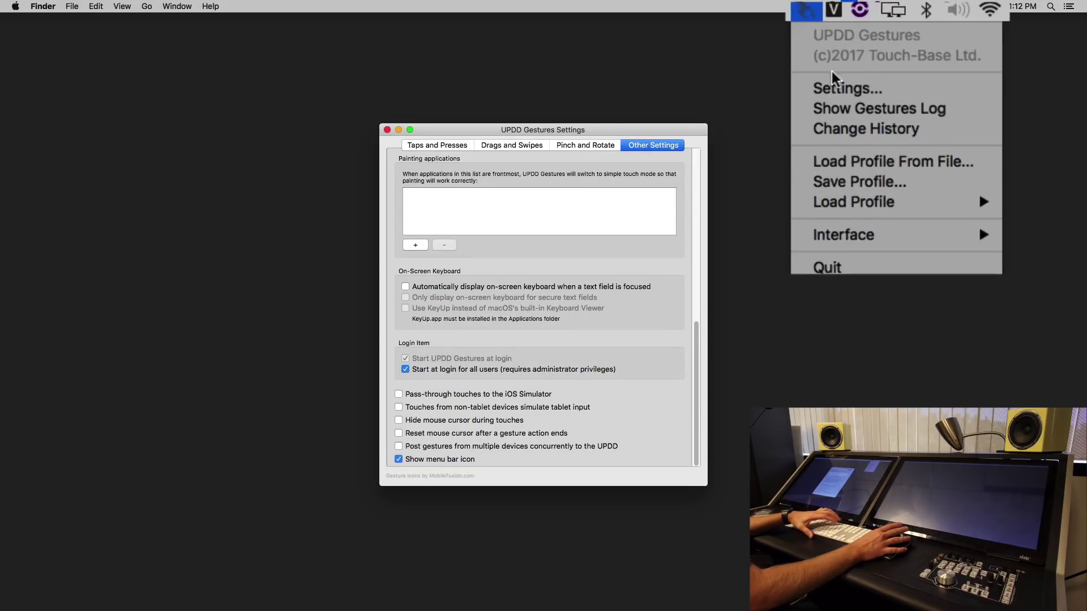
pyautogui.click(931, 164)
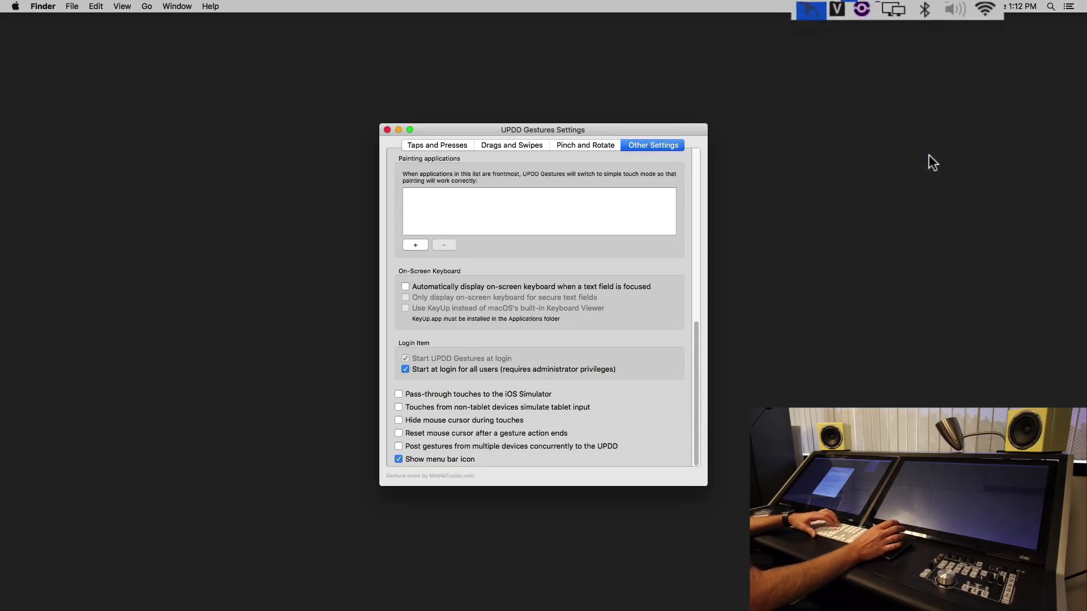
pyautogui.click(737, 120)
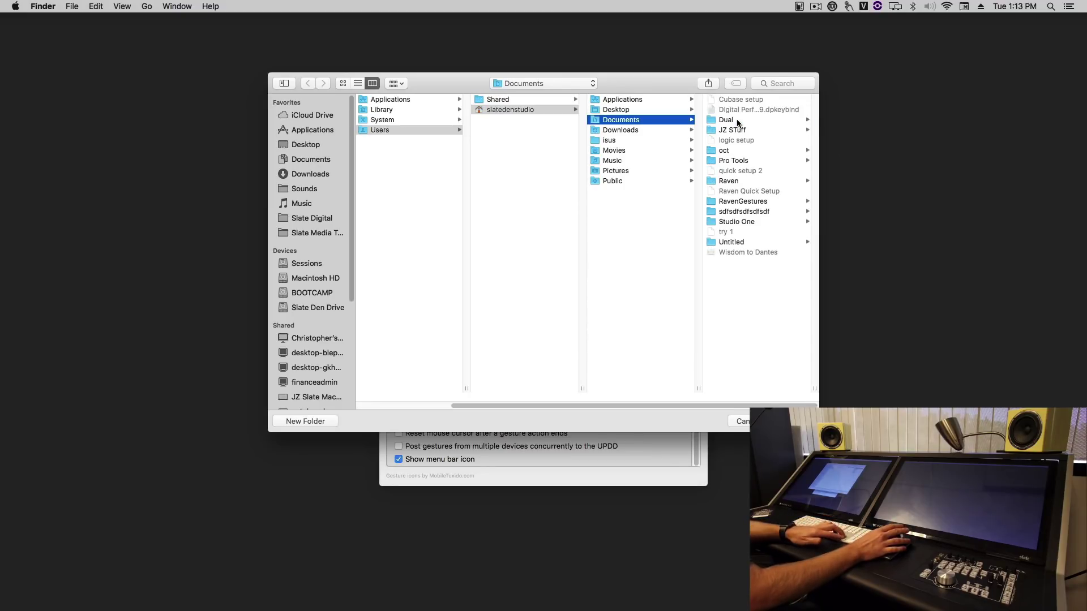
pyautogui.click(753, 201)
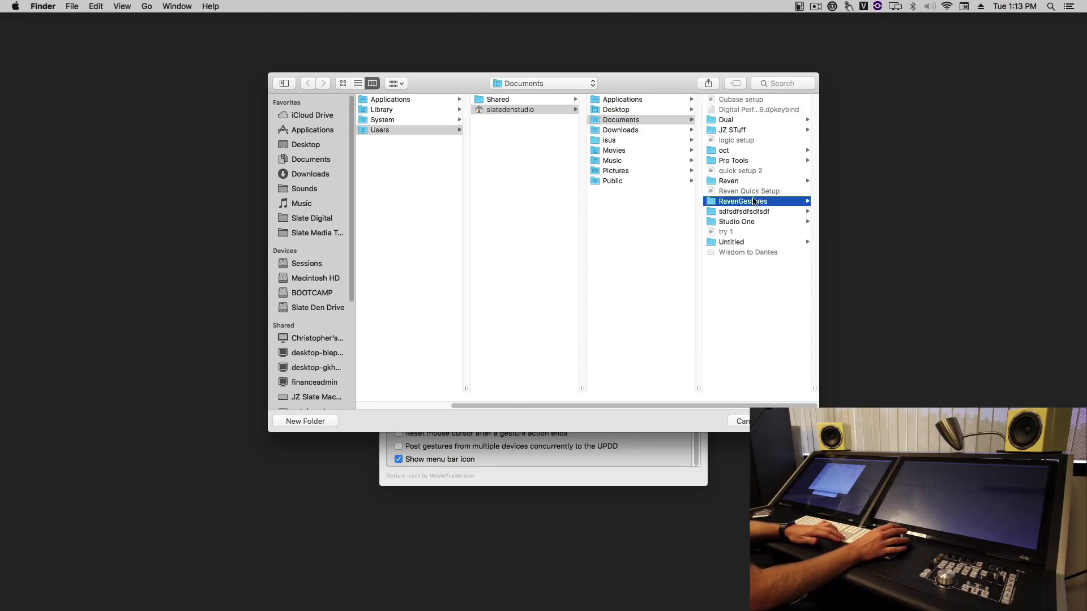
pyautogui.click(759, 201)
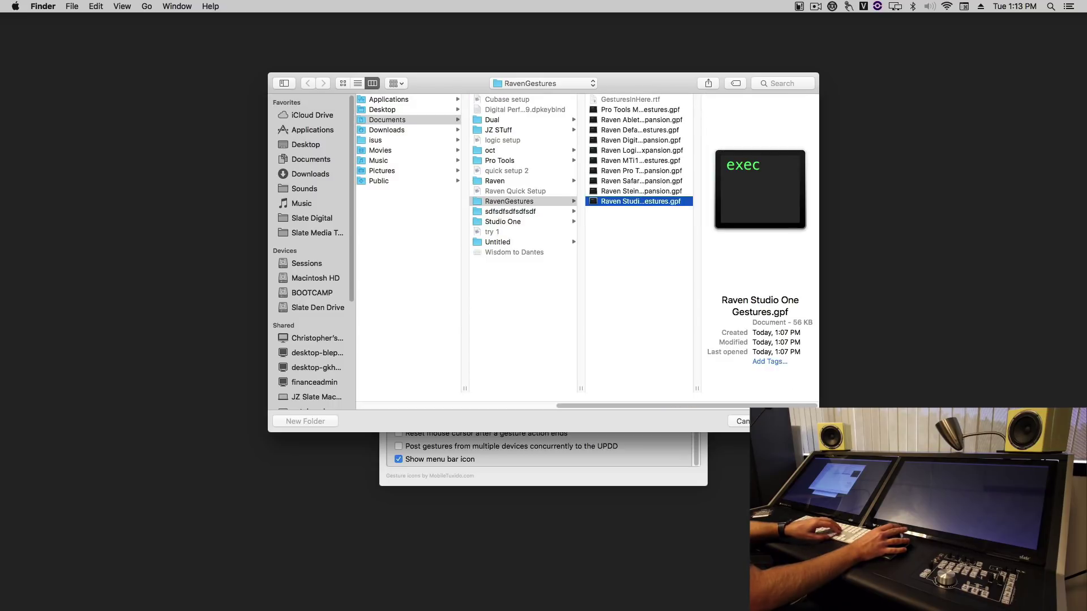
pyautogui.press('Return')
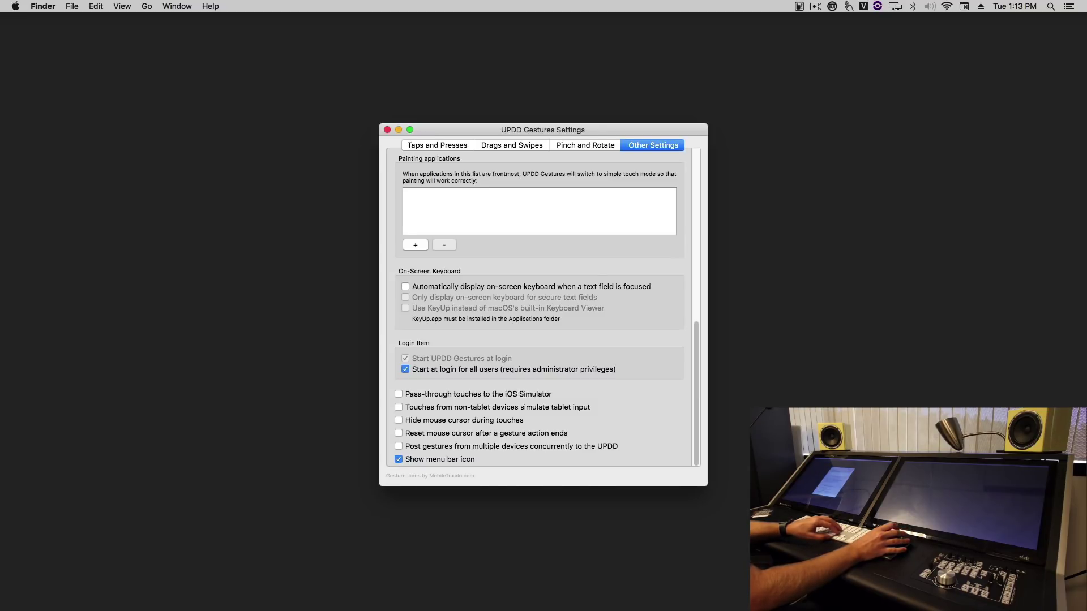
# Step: Review the Taps and Presses and the Drags and Swipes gesture settings
pyautogui.click(453, 146)
pyautogui.moveTo(457, 128); pyautogui.dragTo(495, 112)
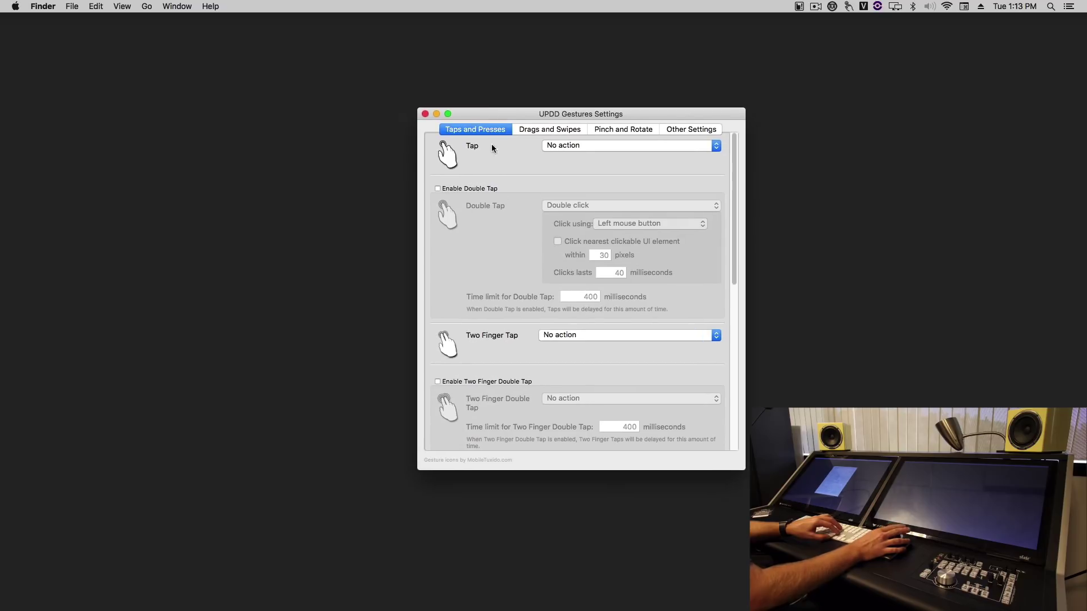
pyautogui.scroll(-10, 504, 209)
pyautogui.scroll(10, 504, 212)
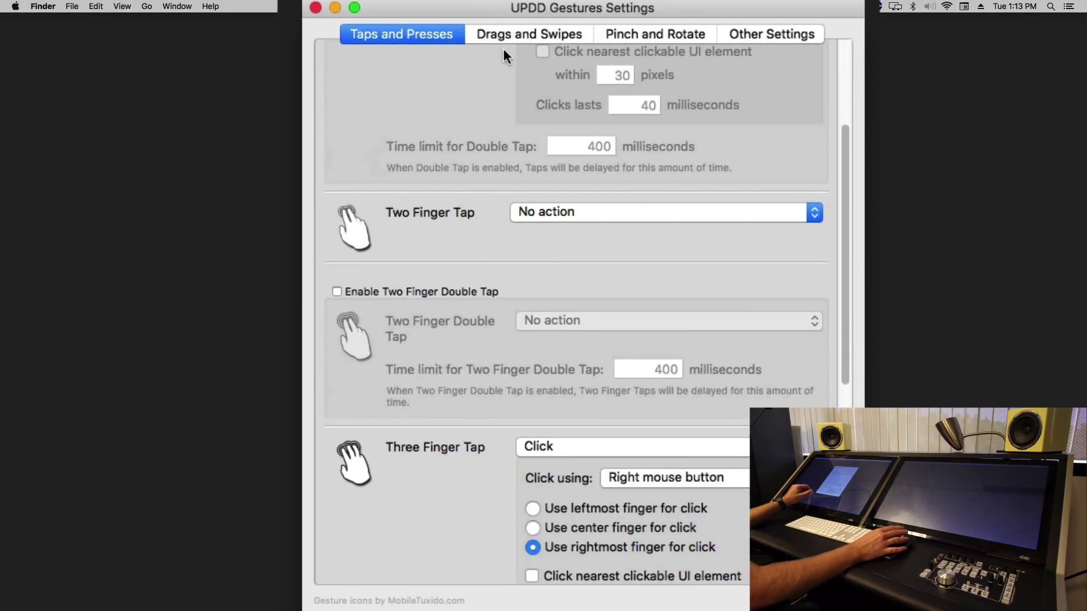
pyautogui.click(531, 56)
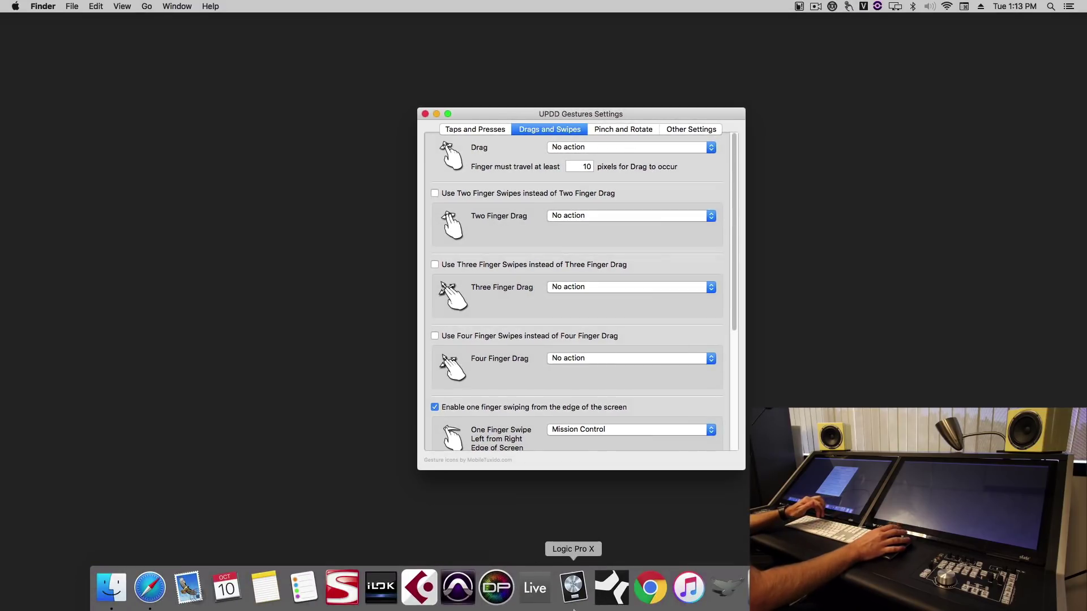
# Step: Add four new tracks, then set Touch Input to 1 attached multi-touch device and apply
pyautogui.click(603, 608)
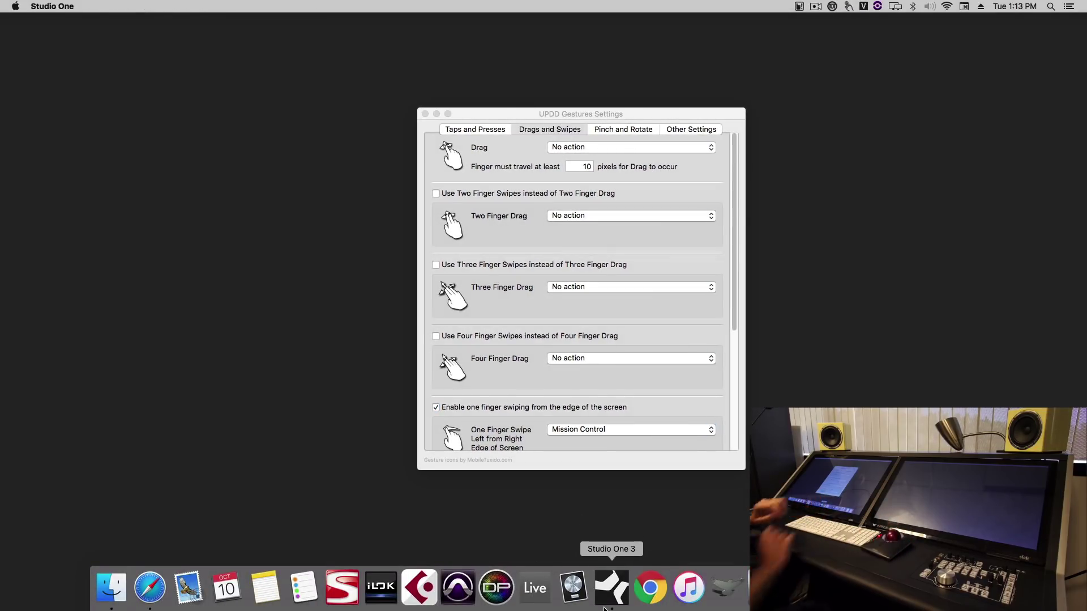
pyautogui.press('Return')
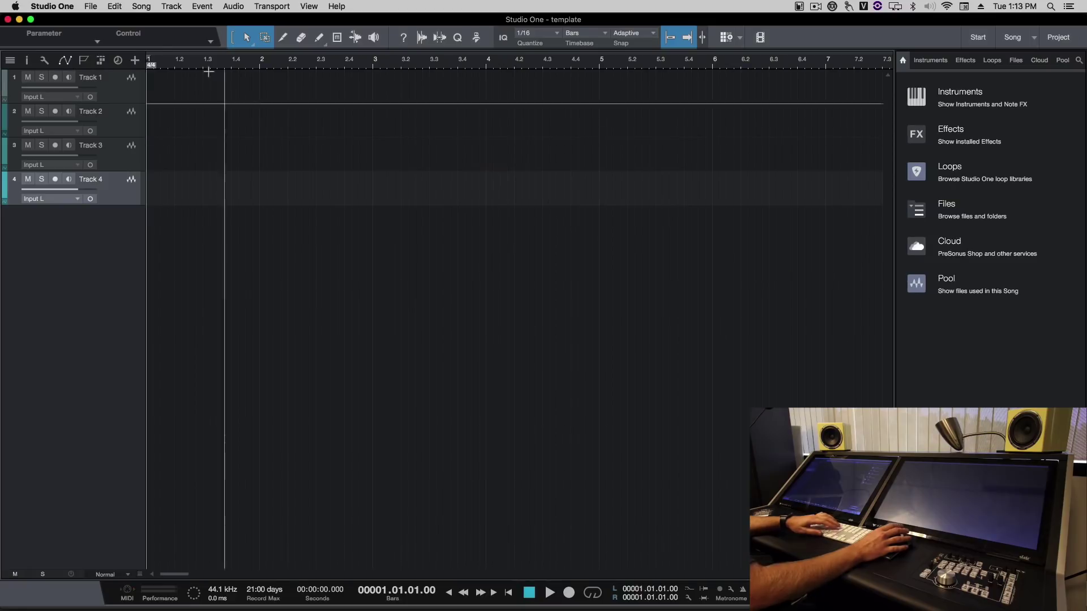
pyautogui.click(52, 7)
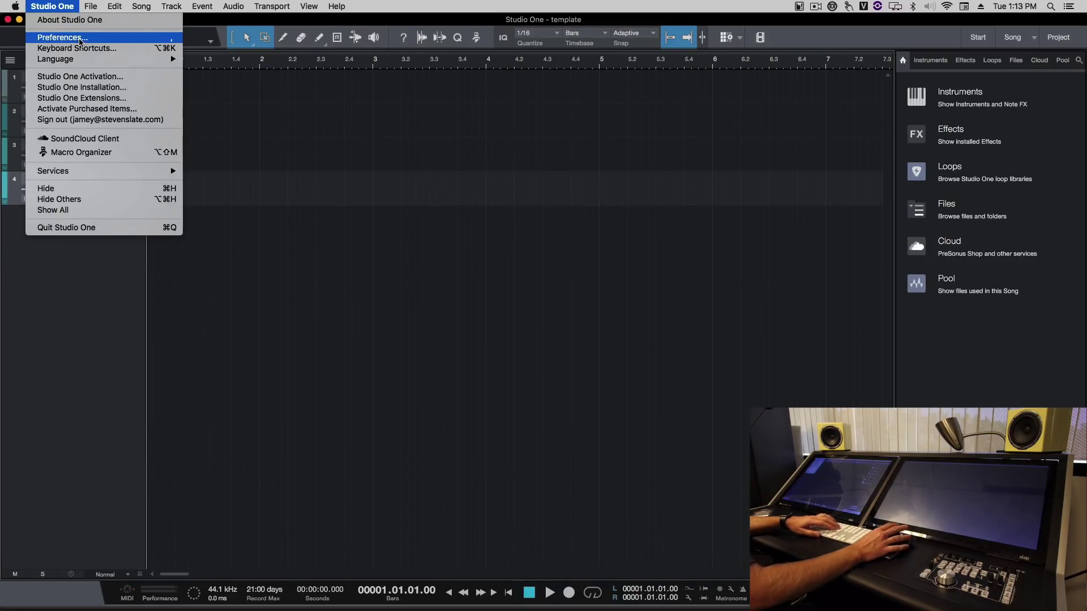
pyautogui.click(81, 38)
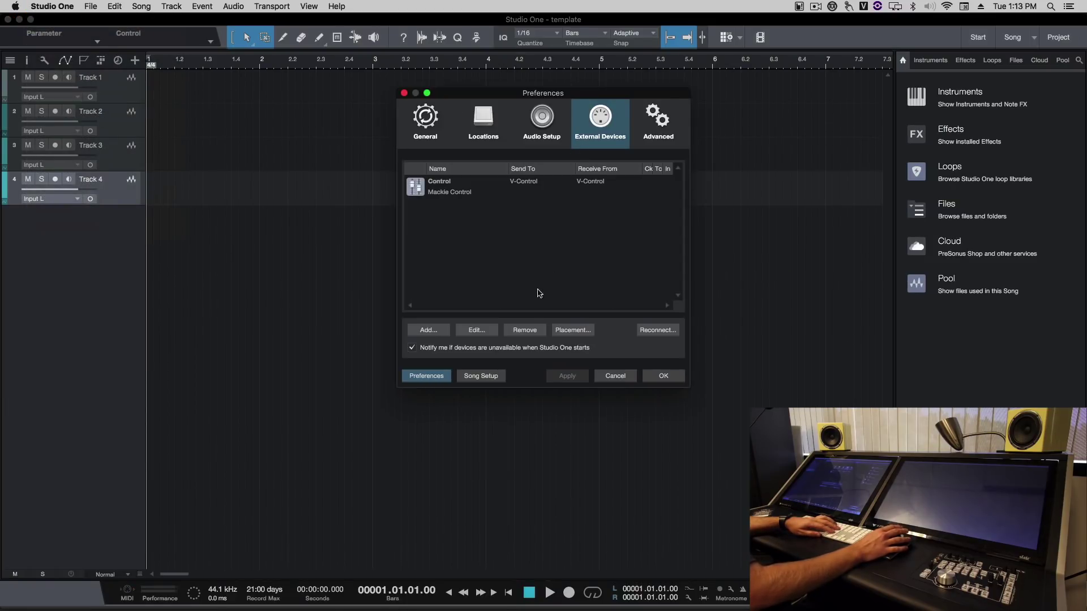
pyautogui.click(425, 119)
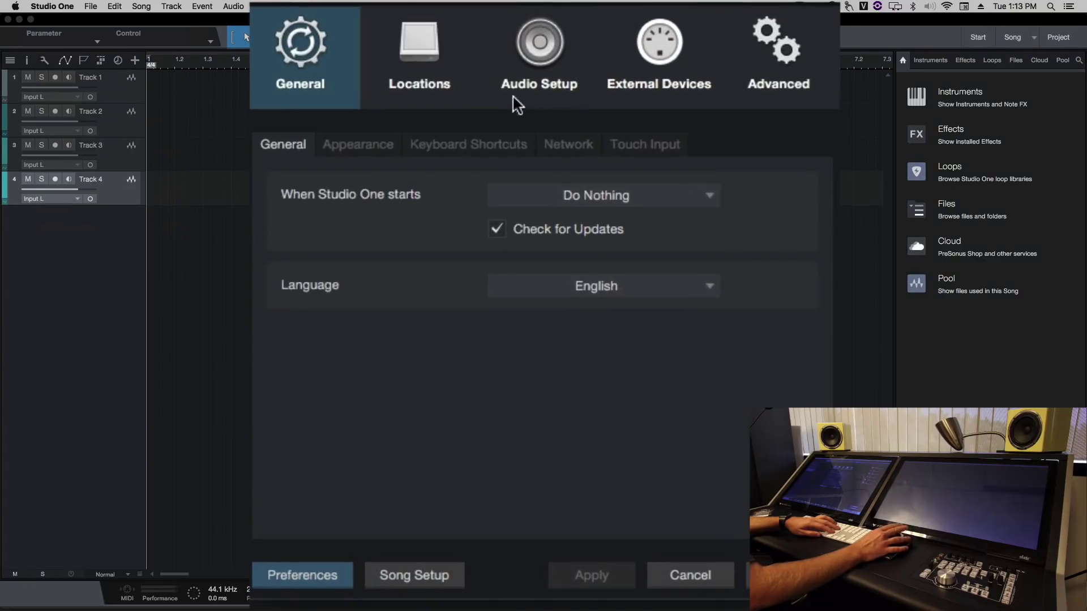
pyautogui.click(589, 167)
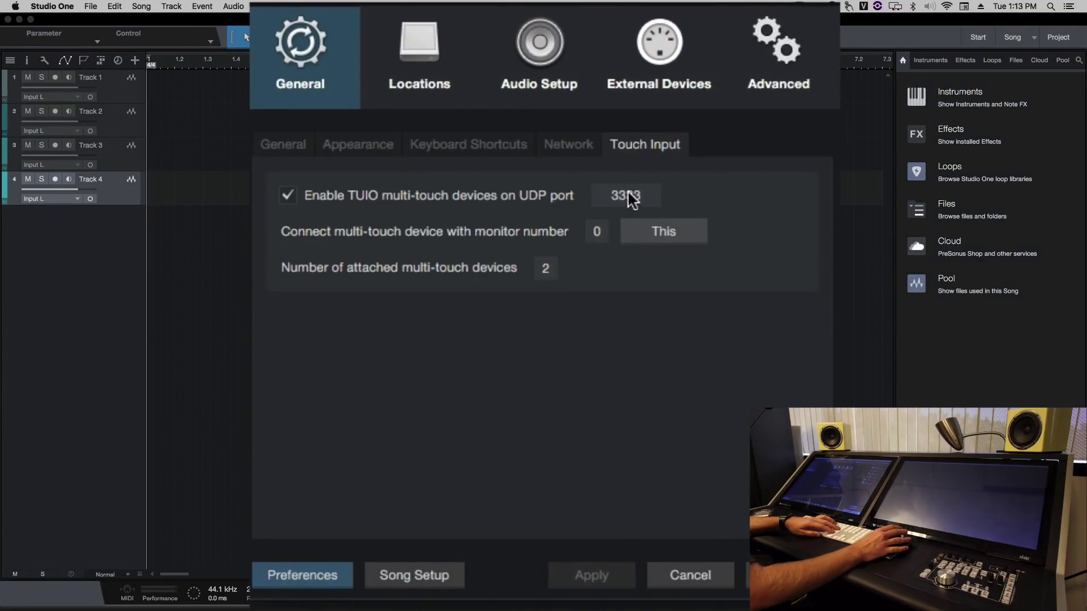
pyautogui.click(544, 265)
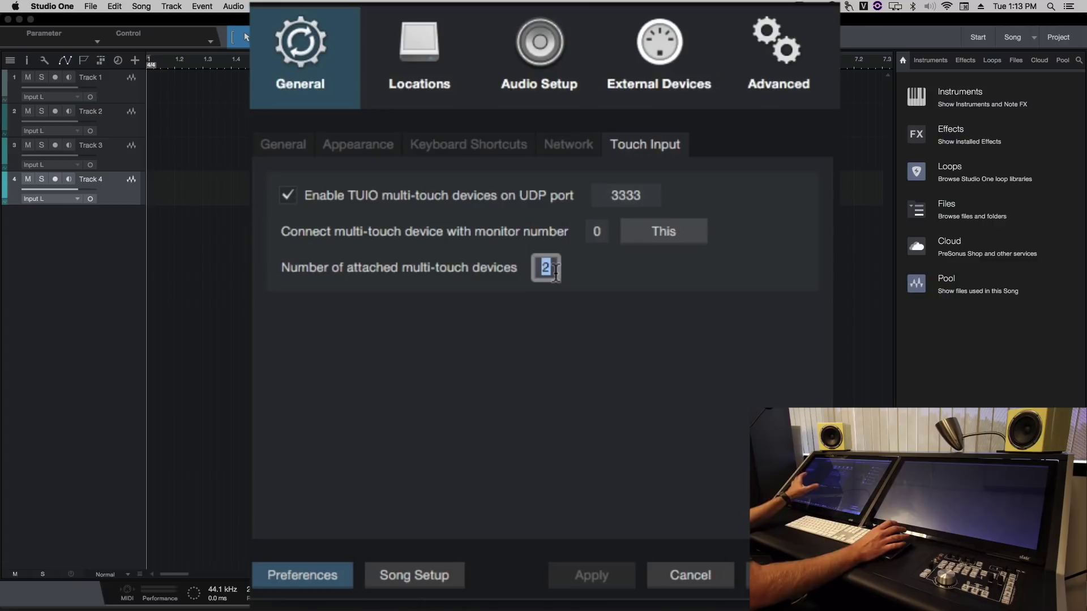
pyautogui.write('1')
pyautogui.press('Return')
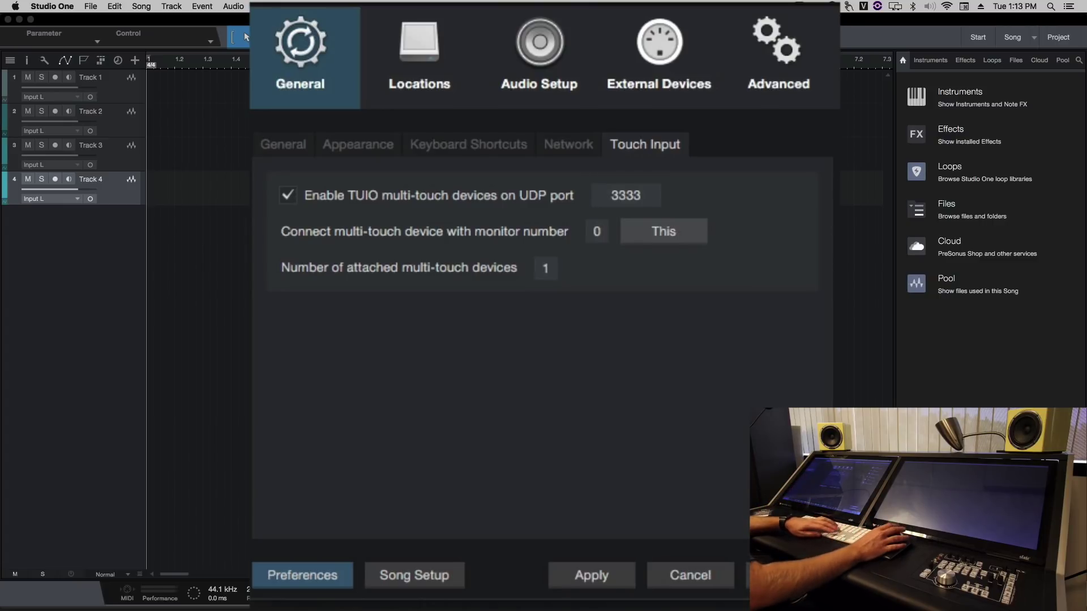
pyautogui.click(625, 195)
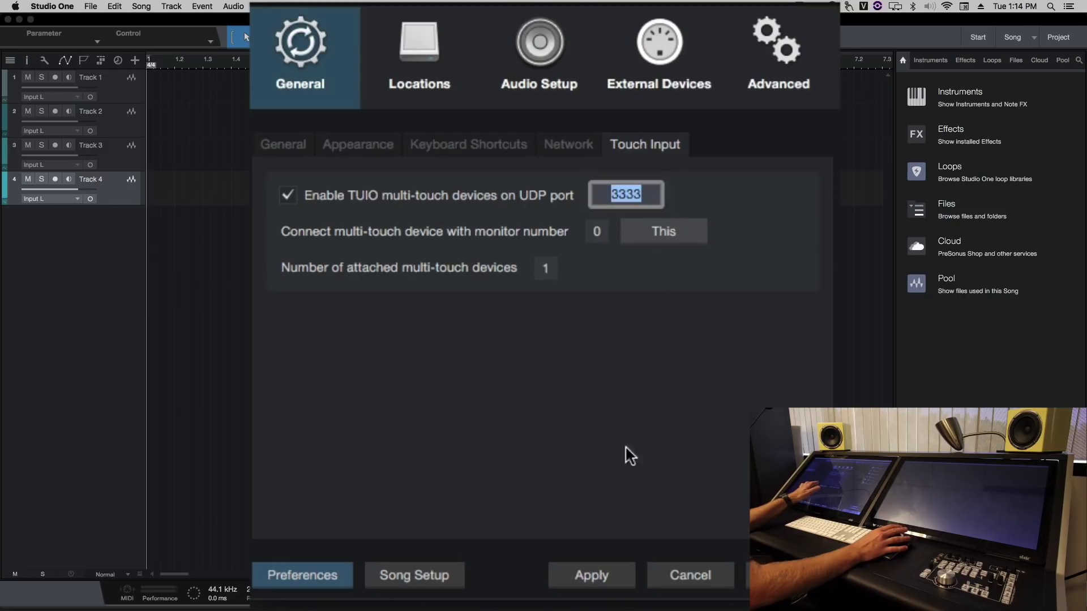
pyautogui.click(600, 575)
pyautogui.click(749, 575)
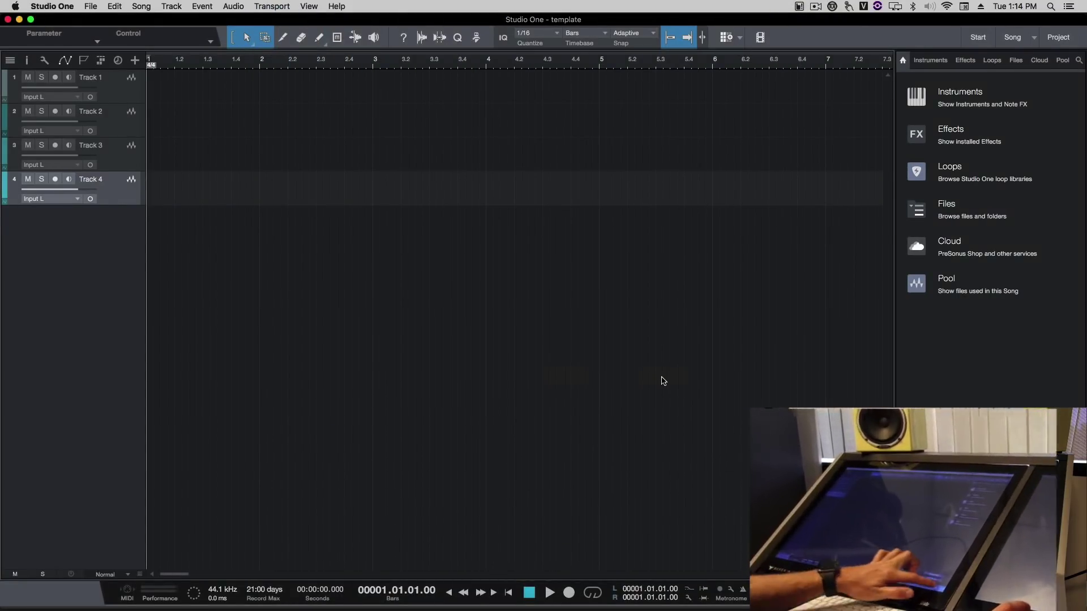
# Step: Hide Studio One's console and browser and move its window aside to reveal UPDD Gestures settings
pyautogui.press('F3')
pyautogui.press('F3')
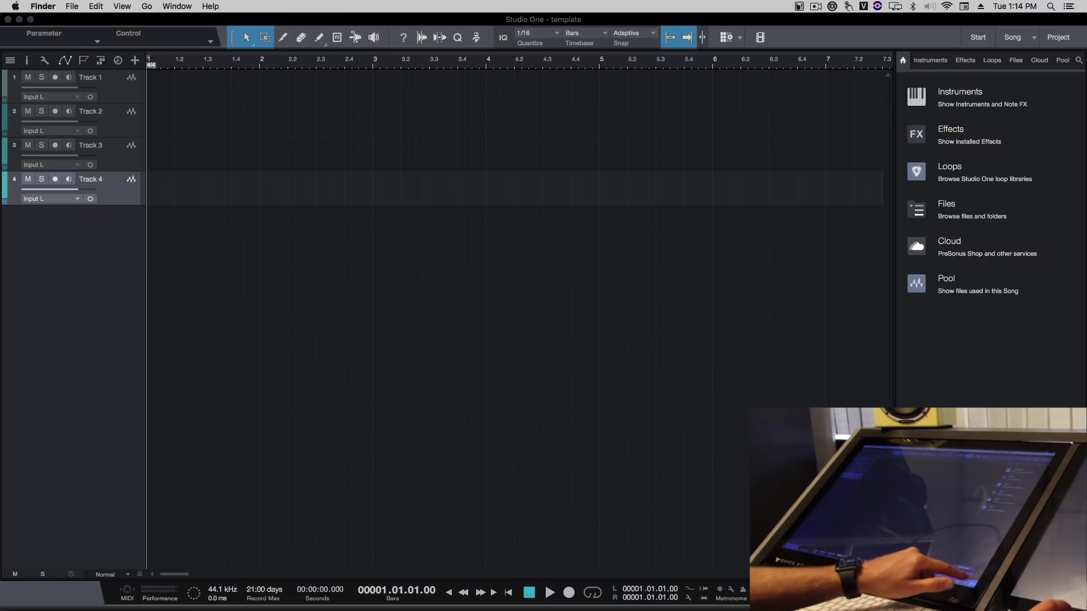
pyautogui.press('F5')
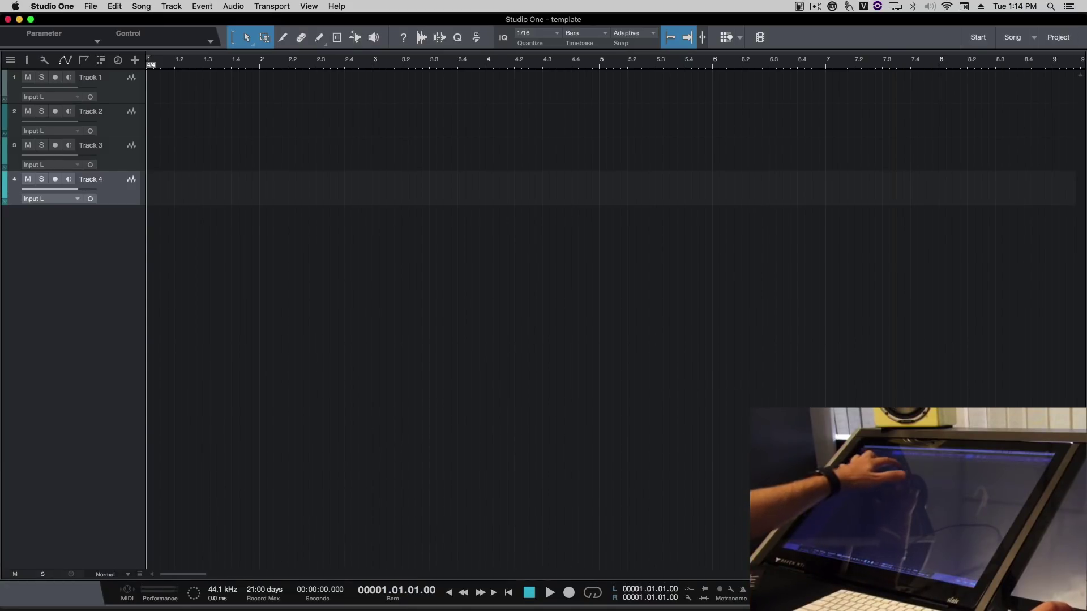
pyautogui.moveTo(316, 105); pyautogui.dragTo(528, 136)
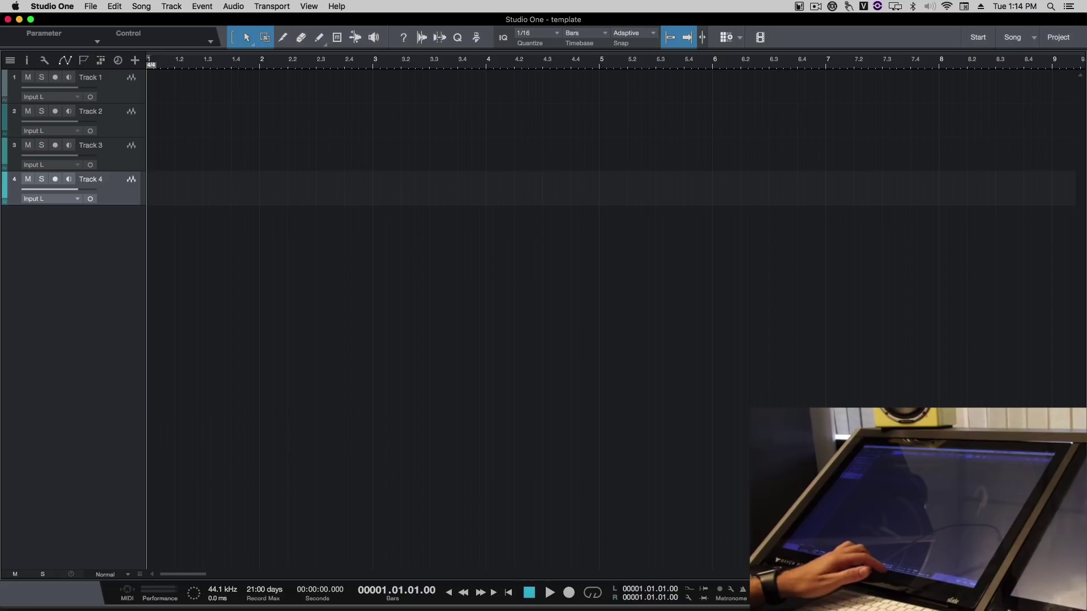
pyautogui.hotkey('ctrl', 'Right')
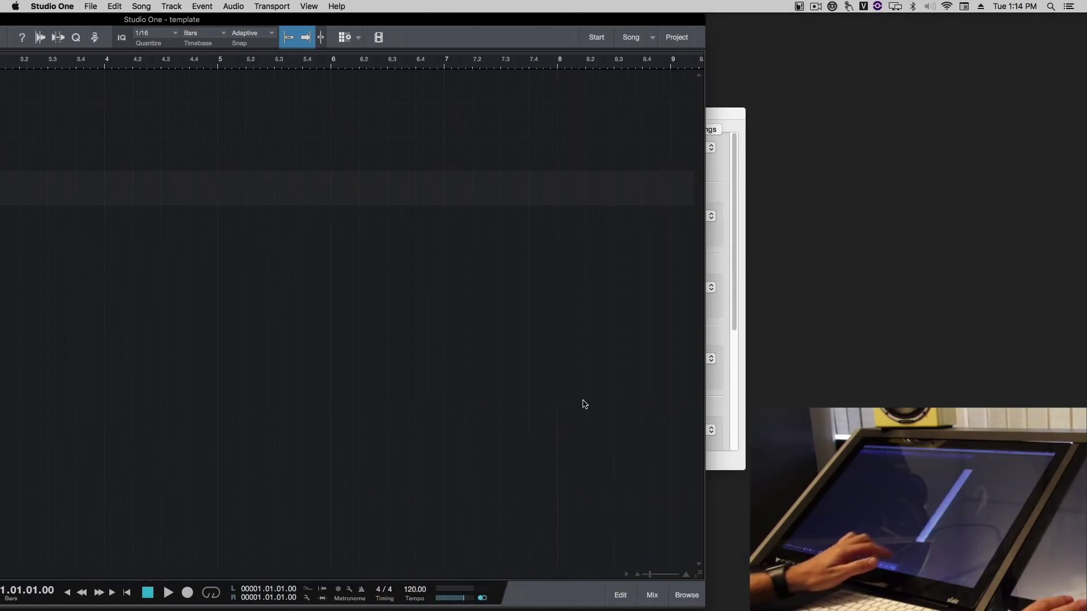
pyautogui.moveTo(839, 289); pyautogui.dragTo(912, 409)
pyautogui.moveTo(830, 197); pyautogui.dragTo(904, 299)
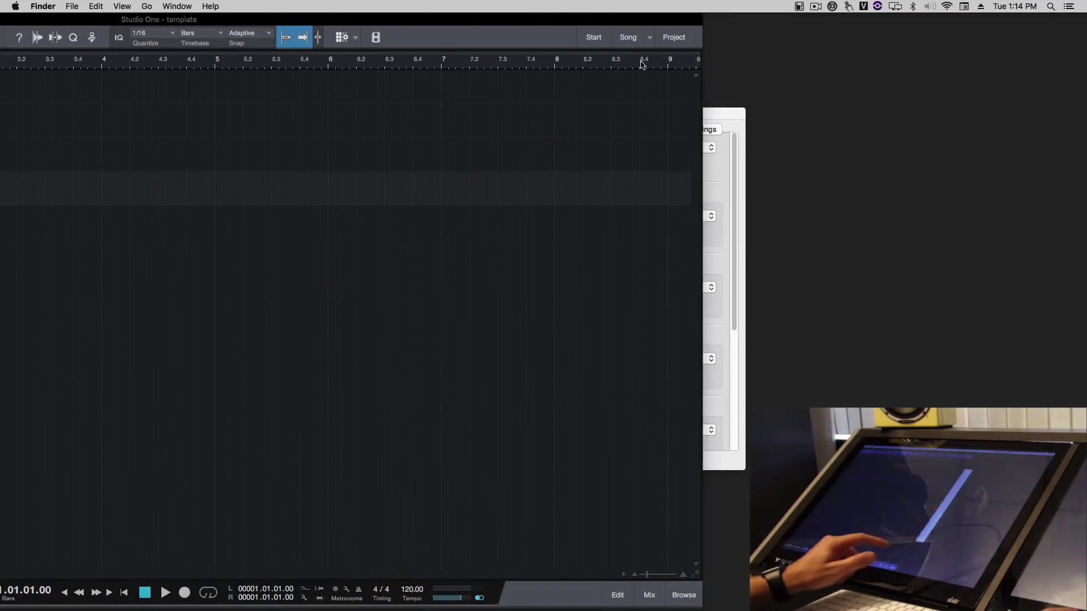
pyautogui.moveTo(564, 23); pyautogui.dragTo(807, 22)
pyautogui.moveTo(998, 262); pyautogui.dragTo(1022, 342)
pyautogui.moveTo(869, 20); pyautogui.dragTo(618, 20)
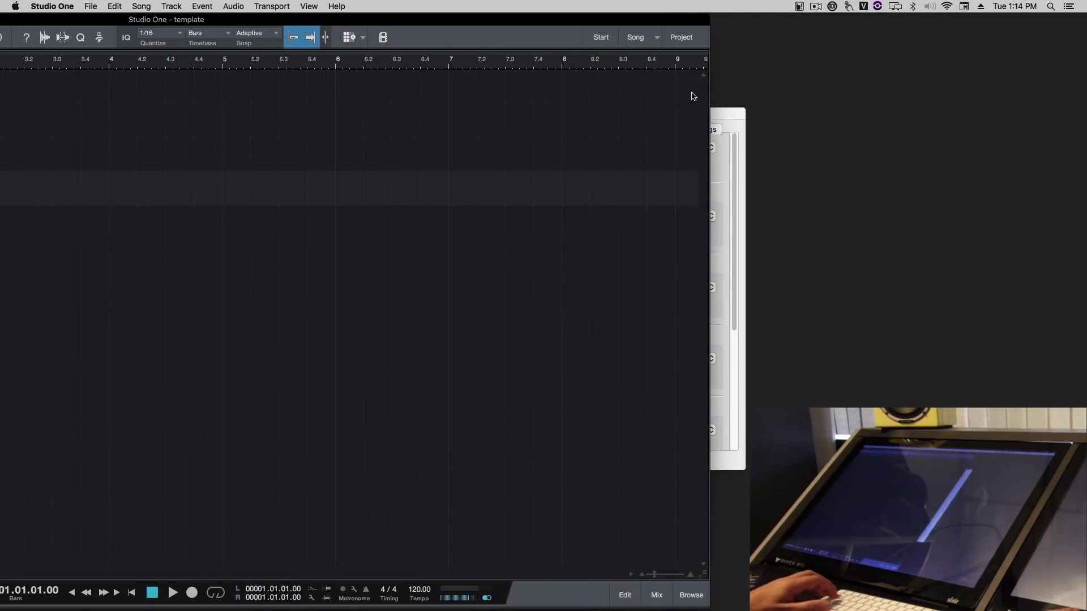
pyautogui.click(880, 90)
pyautogui.moveTo(880, 90); pyautogui.dragTo(914, 77)
# Step: Set the single-finger Tap action to Click in Taps and Presses
pyautogui.click(660, 92)
pyautogui.scroll(-2, 756, 114)
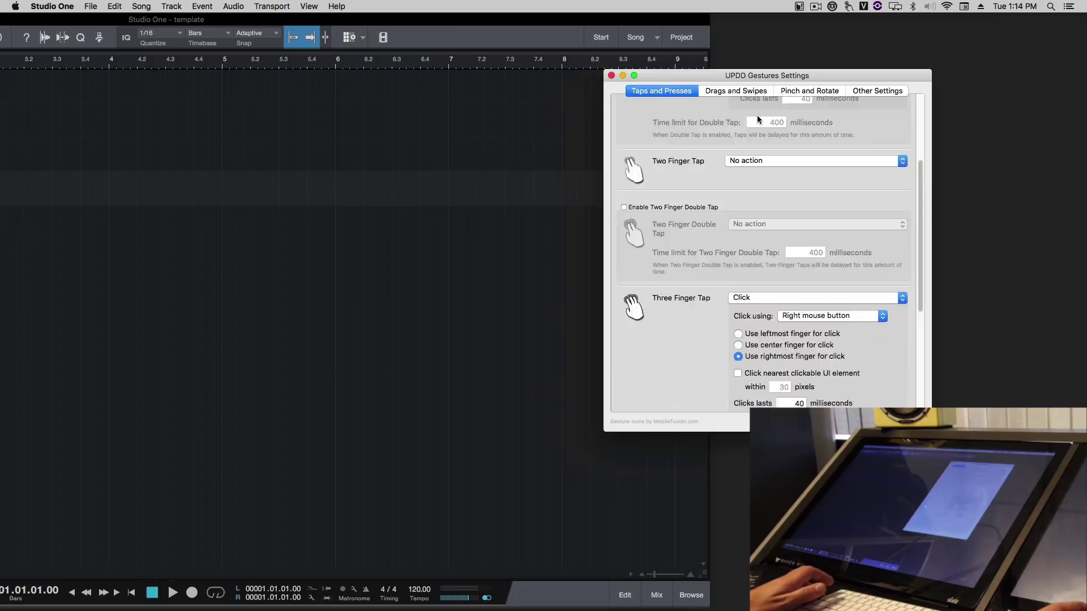
pyautogui.scroll(4, 756, 114)
pyautogui.scroll(2, 756, 115)
pyautogui.click(815, 107)
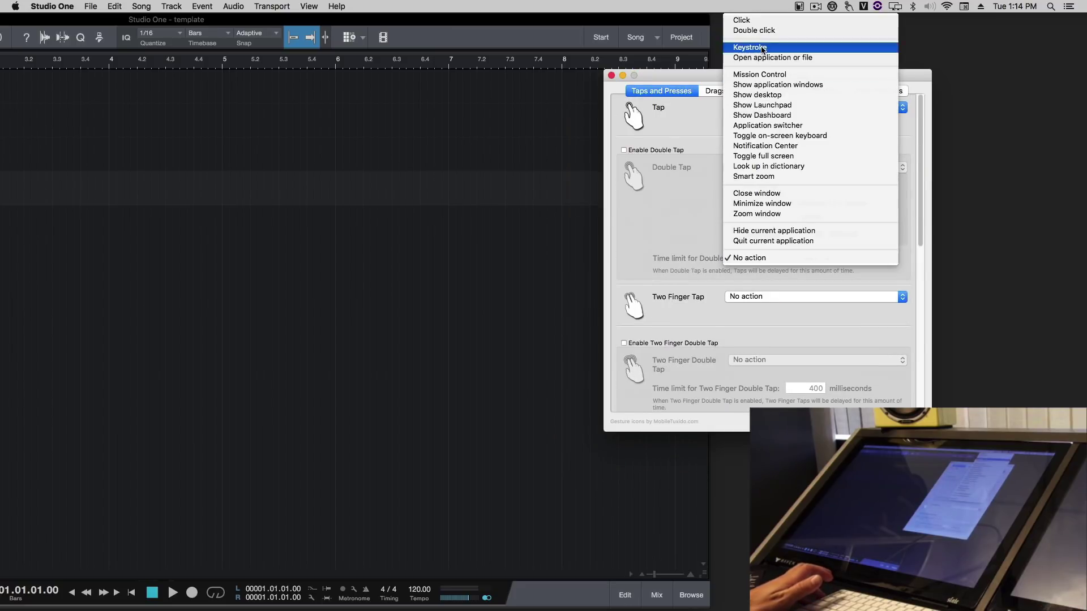
pyautogui.click(771, 20)
# Step: Test the console toggle in Studio One, then change Tap to No action
pyautogui.moveTo(673, 14); pyautogui.dragTo(871, 14)
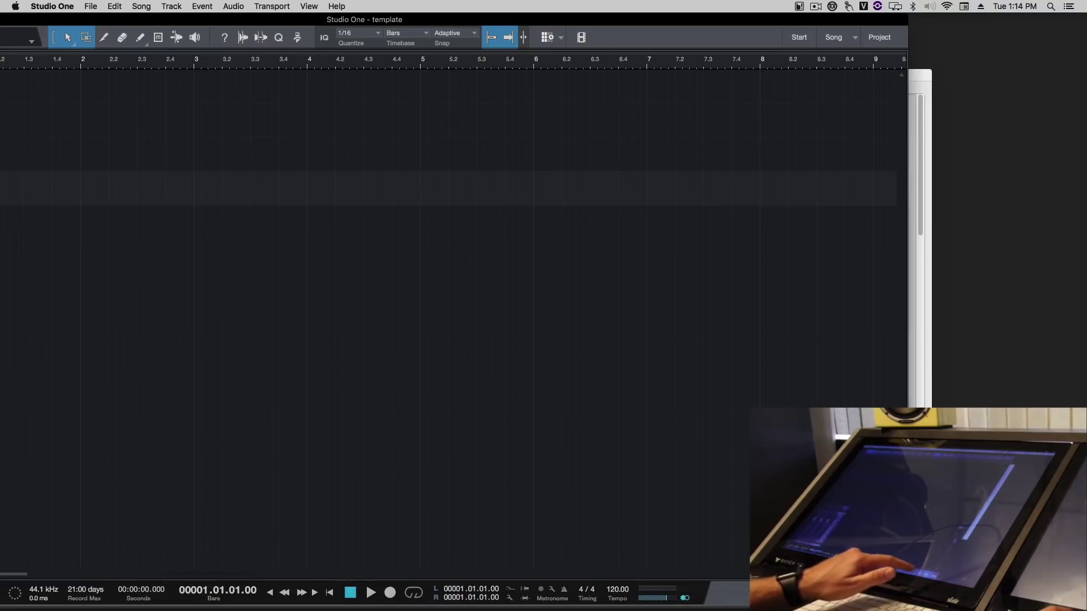
pyautogui.press('F3')
pyautogui.press('F3')
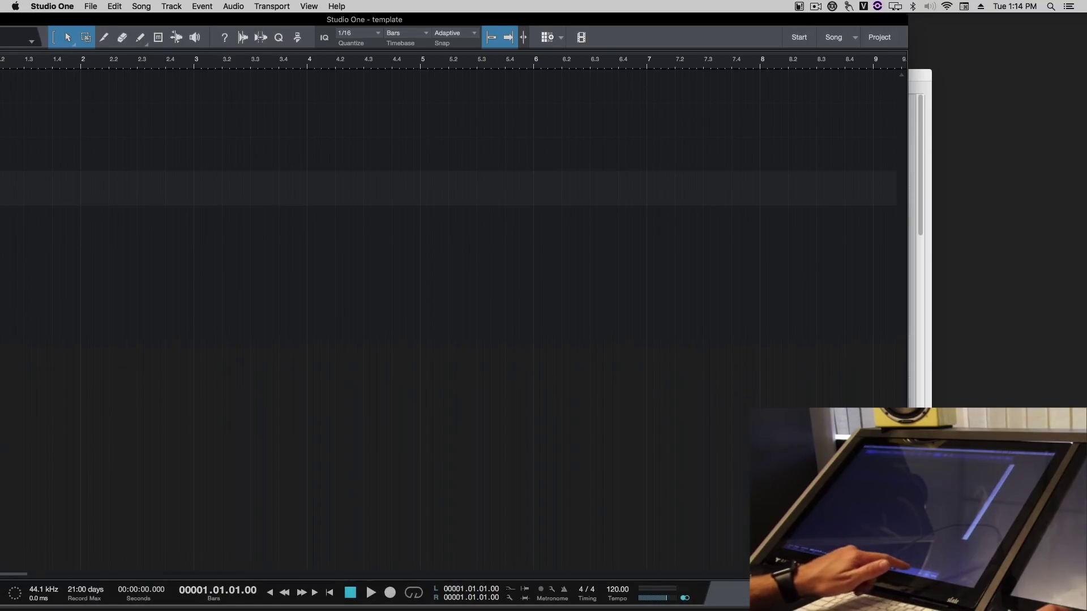
pyautogui.click(925, 392)
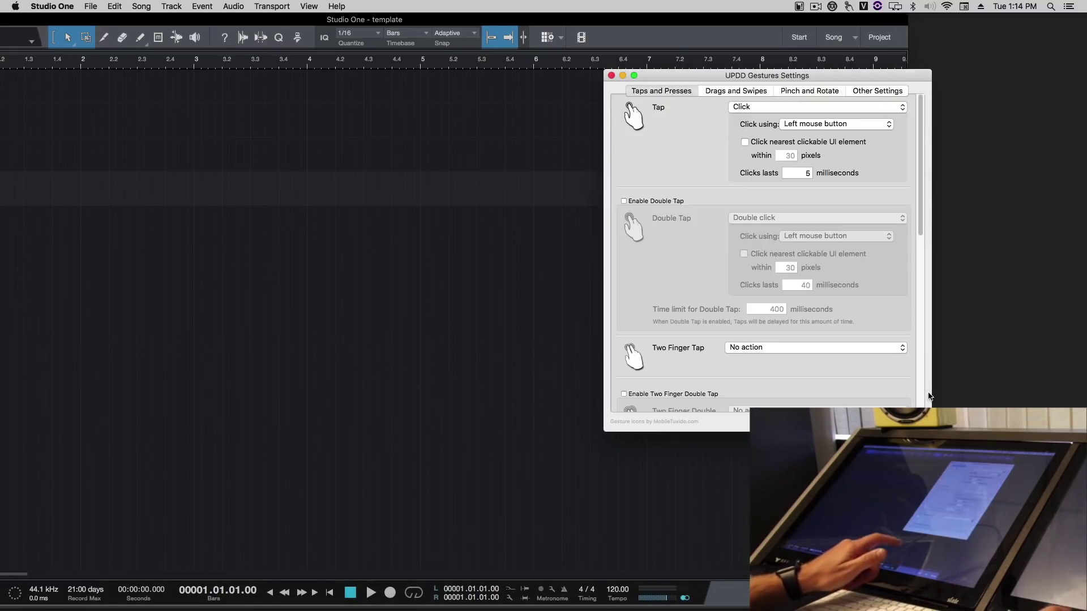
pyautogui.click(733, 109)
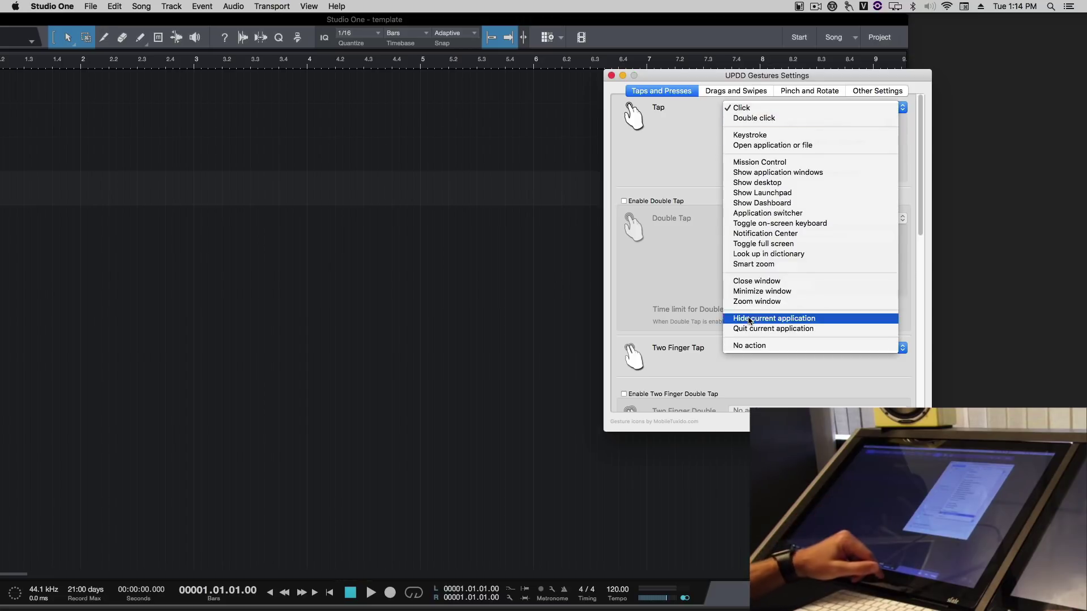
pyautogui.click(756, 345)
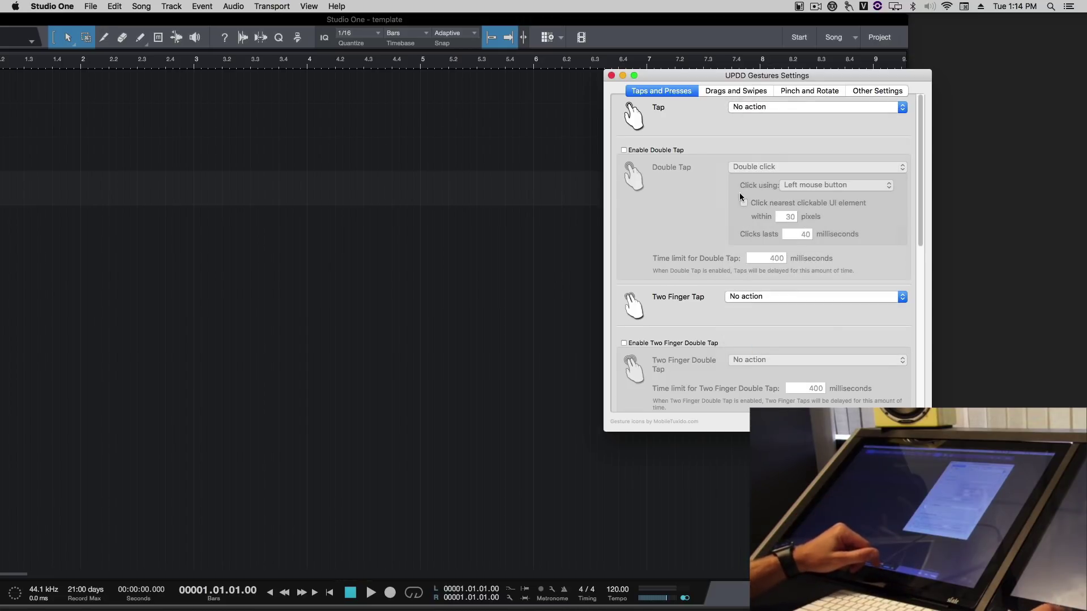
# Step: Close the gesture settings, maximize Studio One, and lower Track 2 to -4.3 dB and Track 4 to -6.1 dB
pyautogui.click(612, 75)
pyautogui.doubleClick(617, 19)
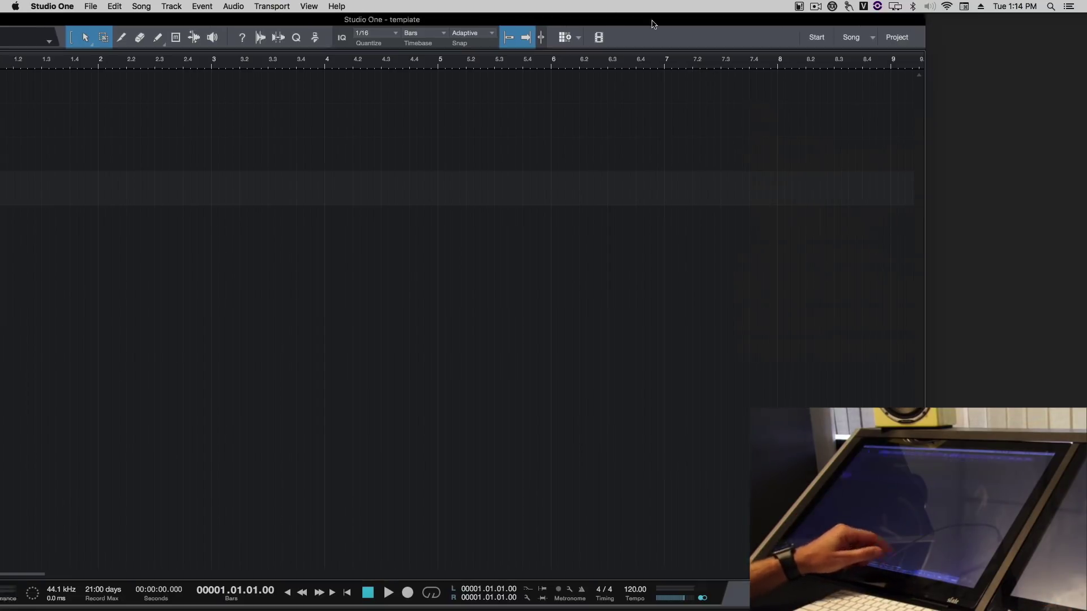
pyautogui.press('F5')
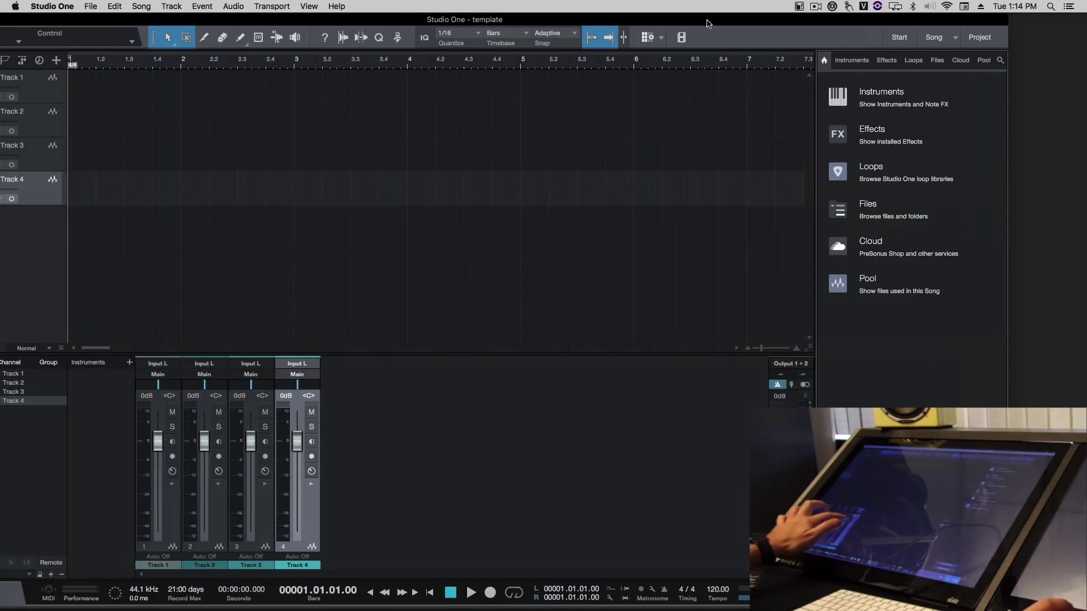
pyautogui.moveTo(297, 441); pyautogui.dragTo(297, 451)
pyautogui.moveTo(204, 441); pyautogui.dragTo(204, 446)
pyautogui.moveTo(297, 452); pyautogui.dragTo(297, 456)
pyautogui.moveTo(204, 446); pyautogui.dragTo(204, 451)
pyautogui.moveTo(297, 457); pyautogui.dragTo(297, 458)
pyautogui.moveTo(204, 451); pyautogui.dragTo(205, 453)
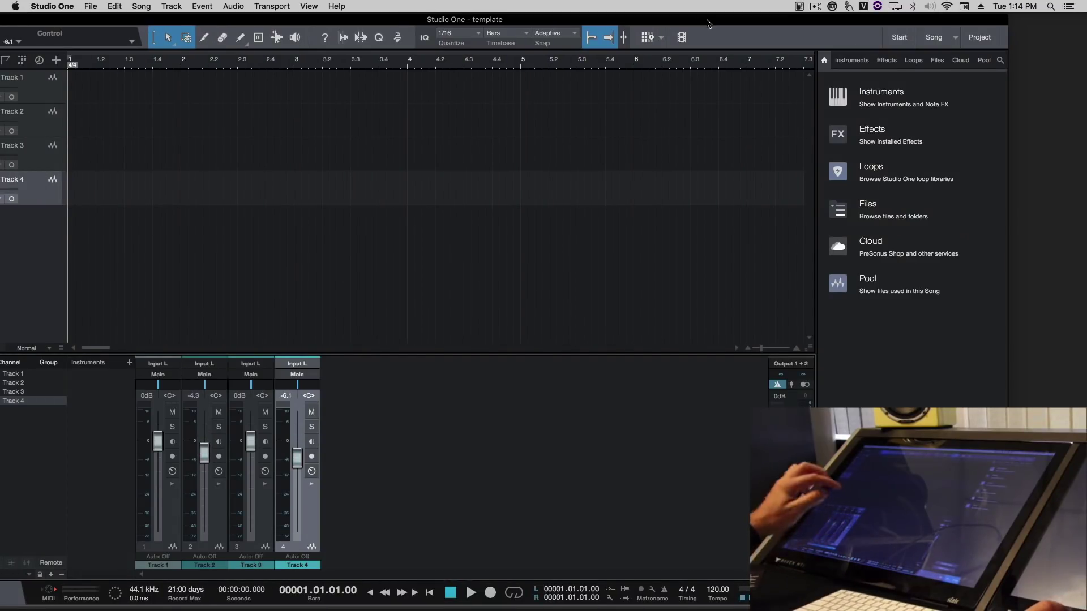
# Step: Close the console and browser panels and save the template
pyautogui.press('F3')
pyautogui.press('F5')
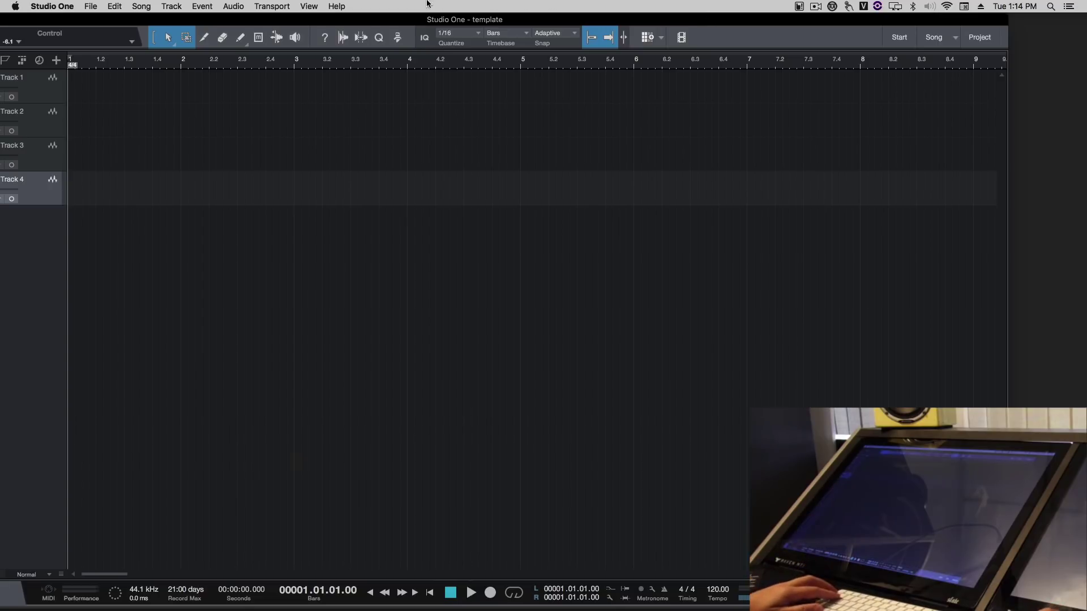
pyautogui.press('super+w')
pyautogui.press('Return')
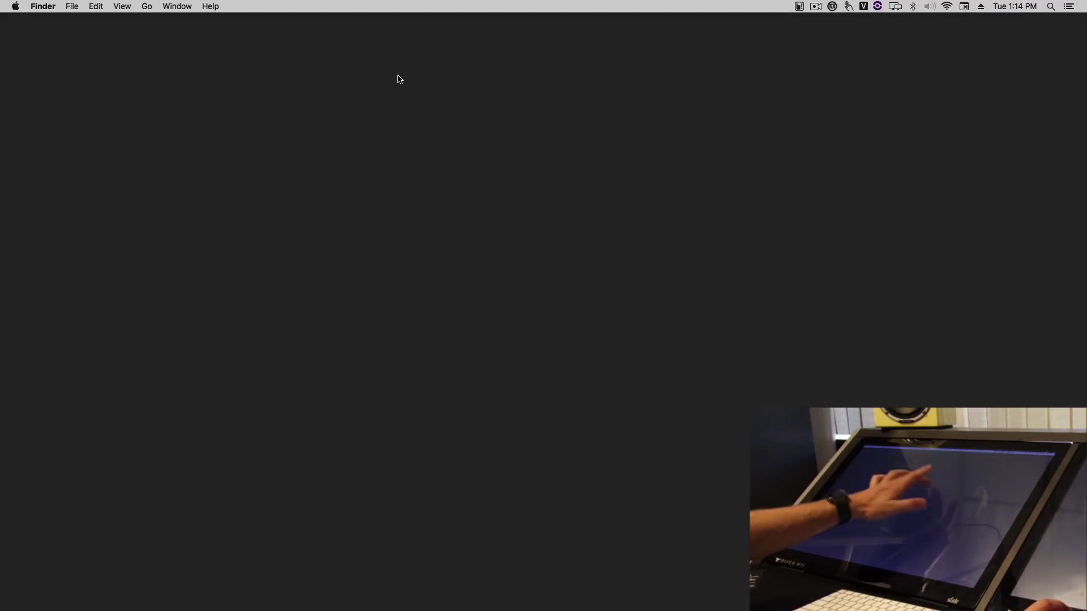
# Step: Load Raven Default Gestures.gpf via the UPDD menu's Load Profile From File
pyautogui.click(849, 7)
pyautogui.click(859, 86)
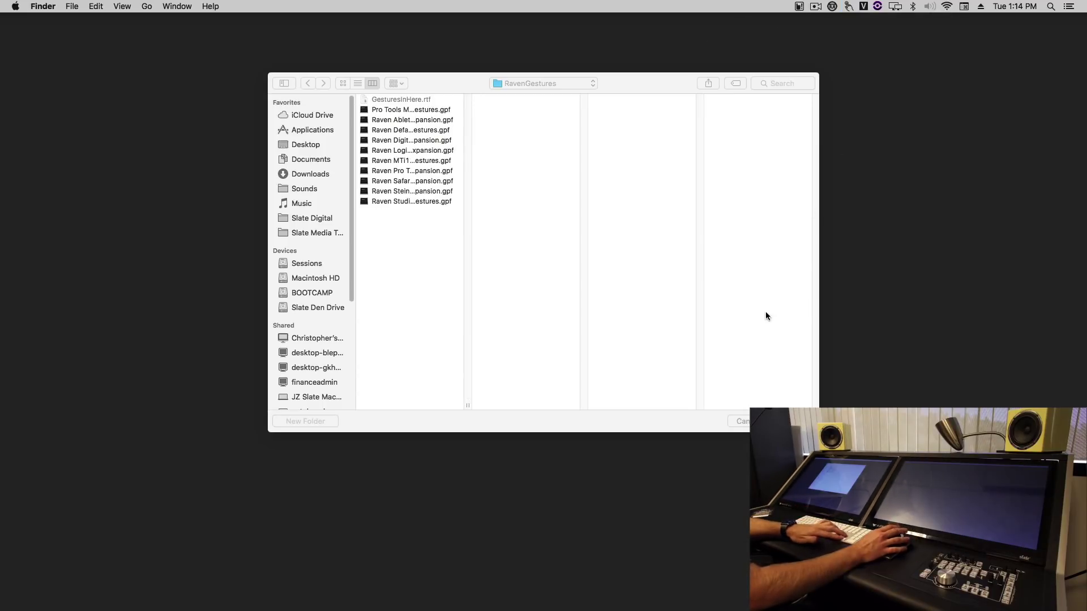
pyautogui.click(431, 131)
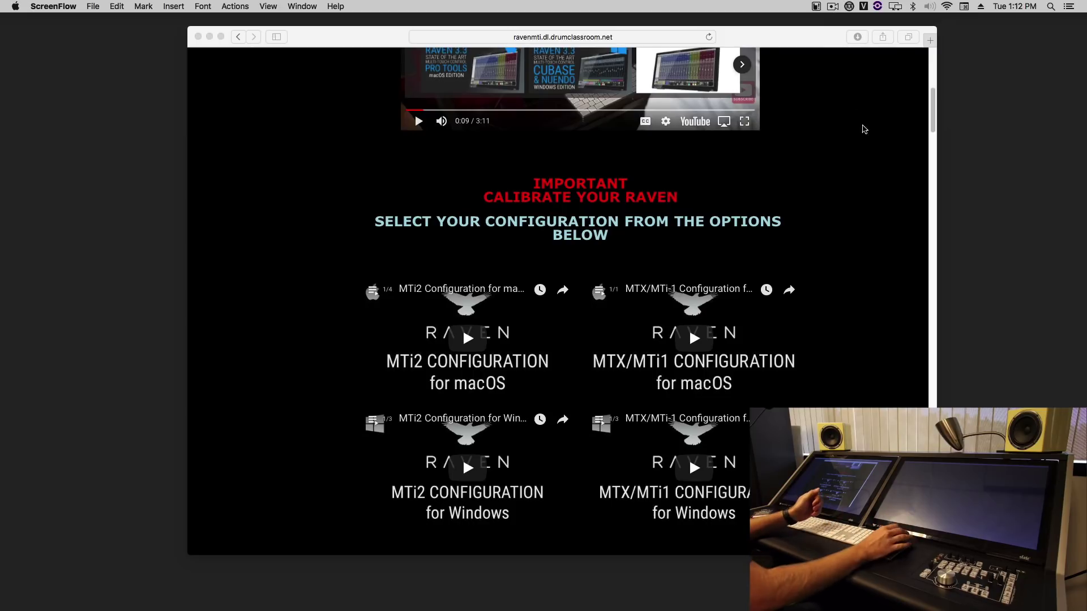
pyautogui.scroll(6, 875, 161)
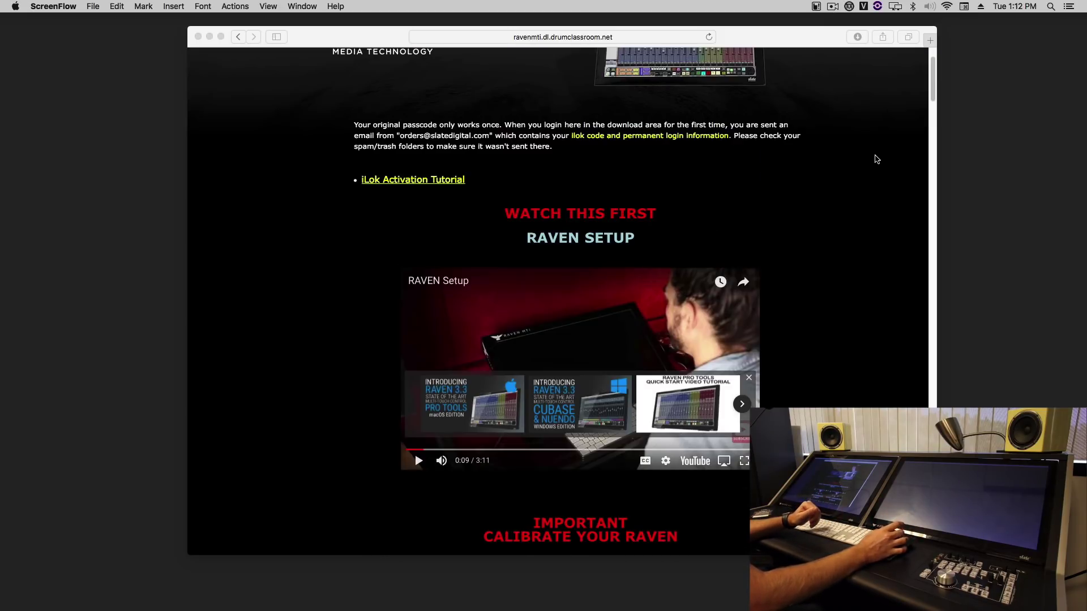
pyautogui.scroll(-5, 877, 160)
pyautogui.scroll(-20, 877, 160)
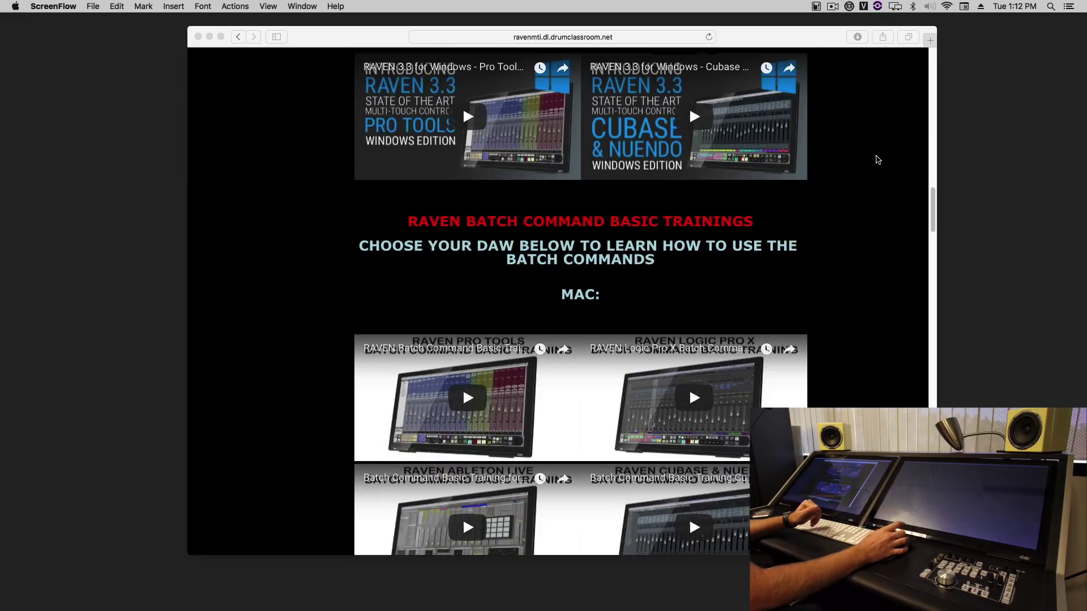
pyautogui.scroll(-10, 877, 164)
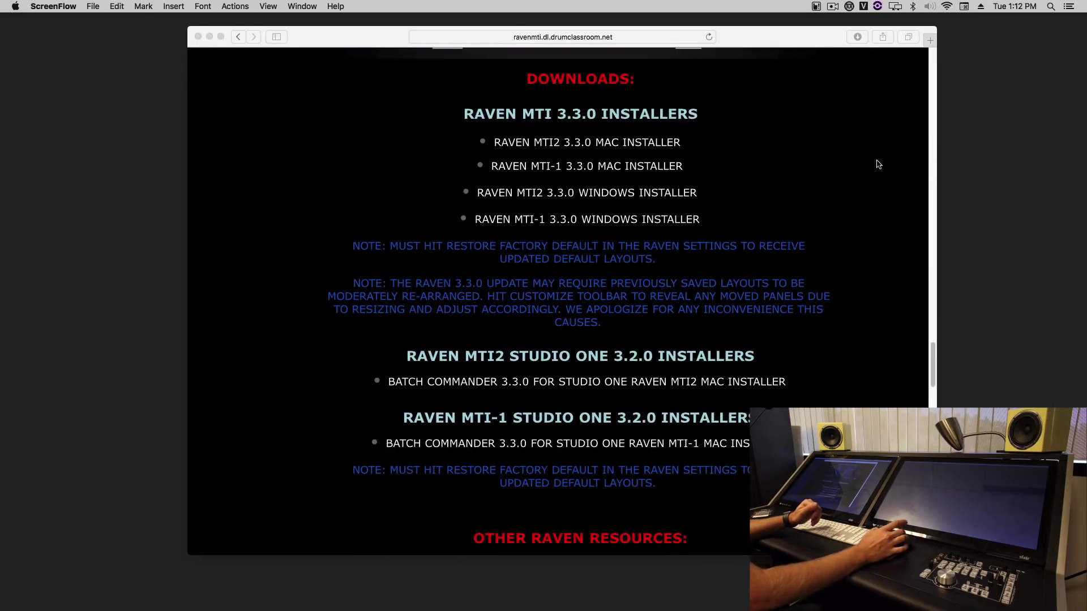
pyautogui.scroll(-5, 878, 164)
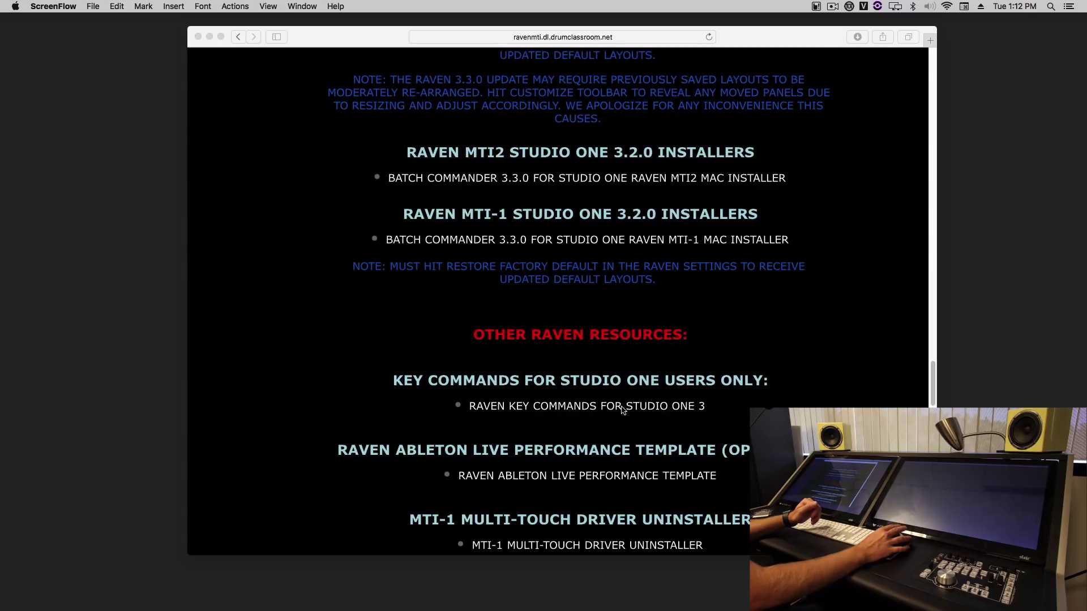
pyautogui.click(621, 388)
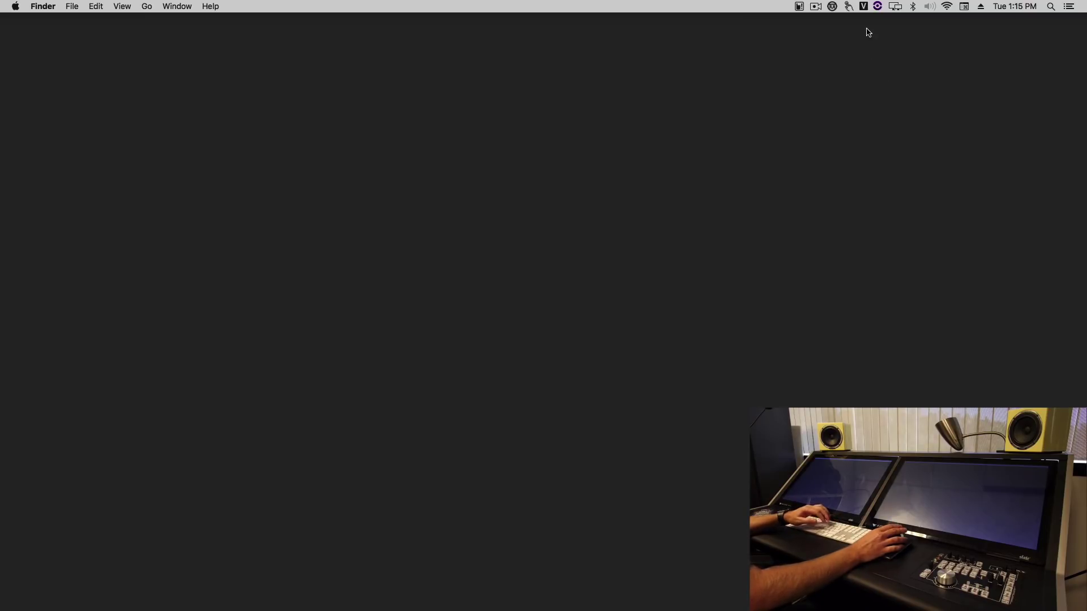
# Step: Load Raven Studio One Gestures.gpf into UPDD Gestures and close its settings window
pyautogui.click(853, 8)
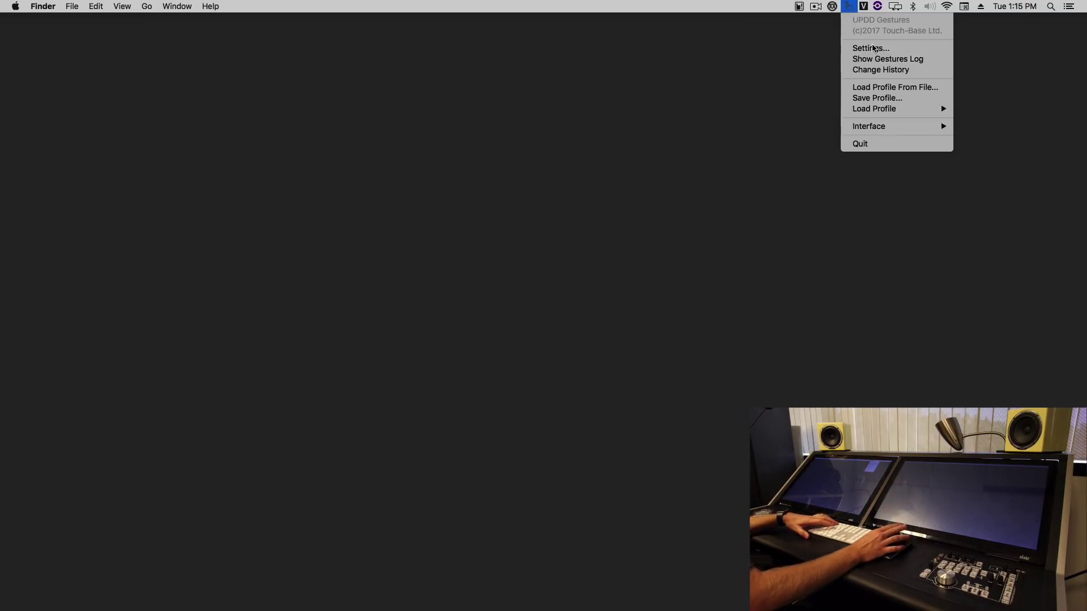
pyautogui.click(876, 49)
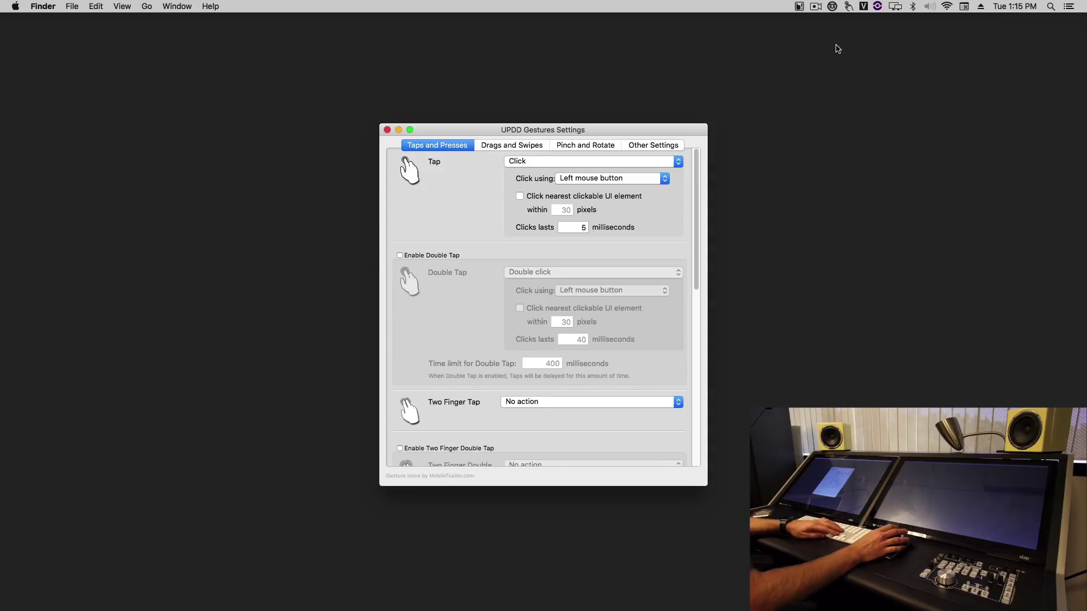
pyautogui.click(848, 7)
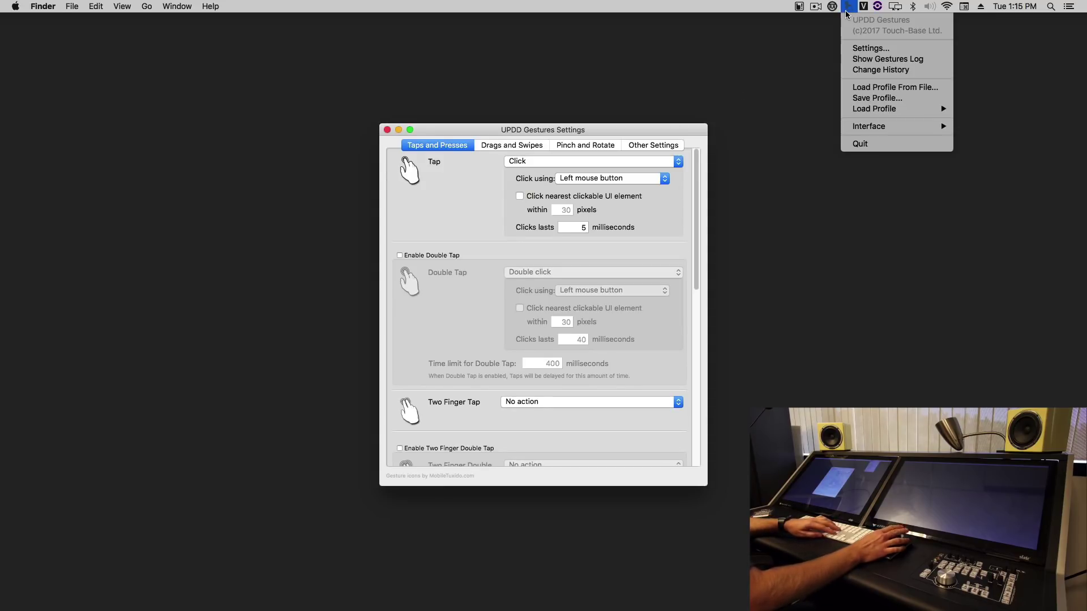
pyautogui.click(864, 89)
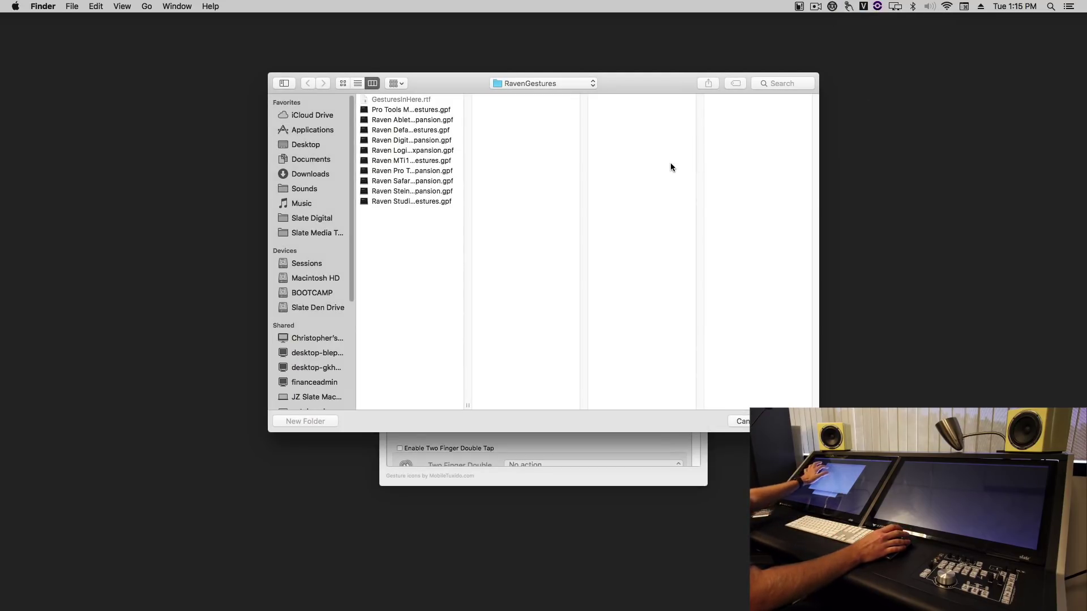
pyautogui.click(396, 201)
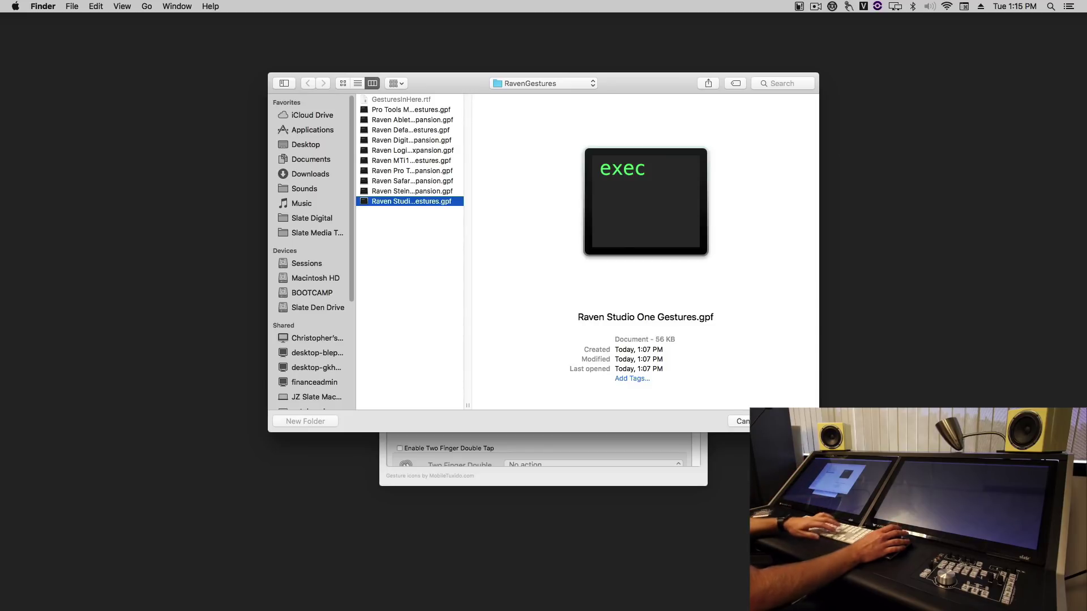
pyautogui.press('Return')
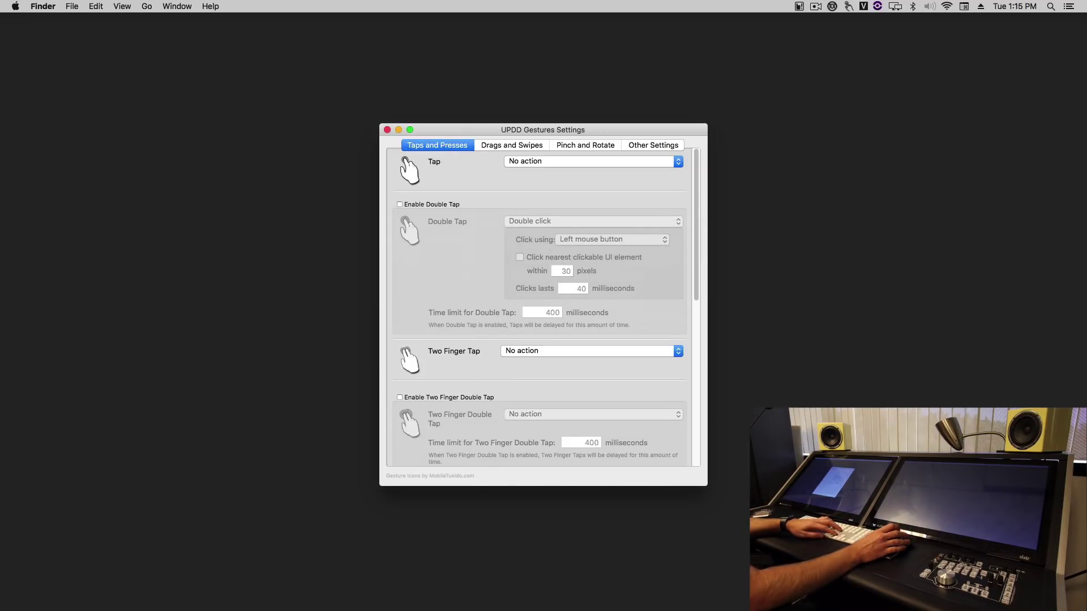
pyautogui.click(387, 129)
# Step: Open the 'template' song in Studio One and mark a range across Track 4
pyautogui.moveTo(417, 595)
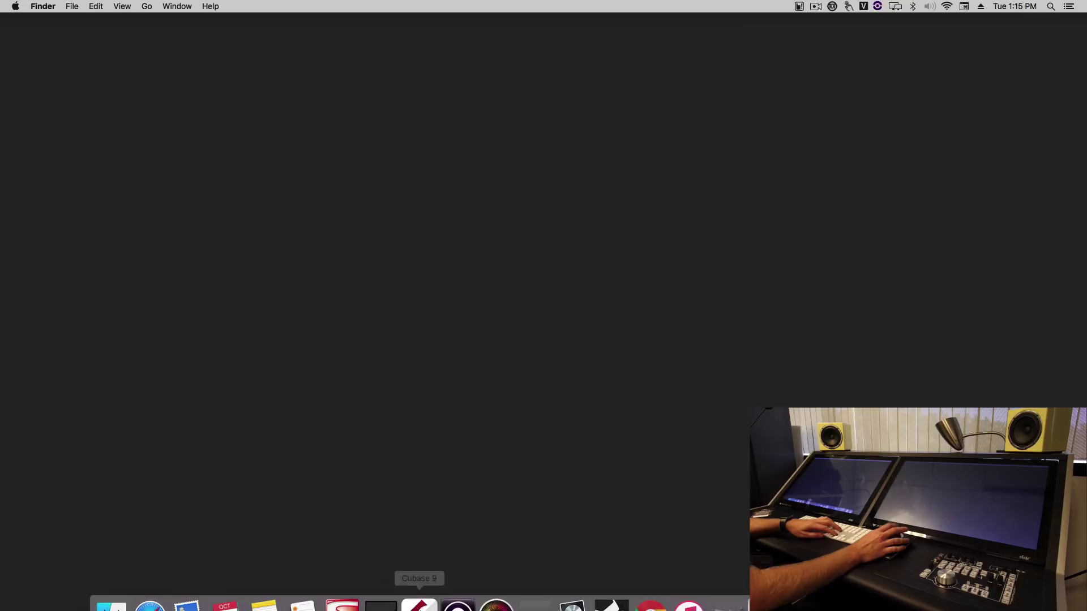
pyautogui.click(614, 585)
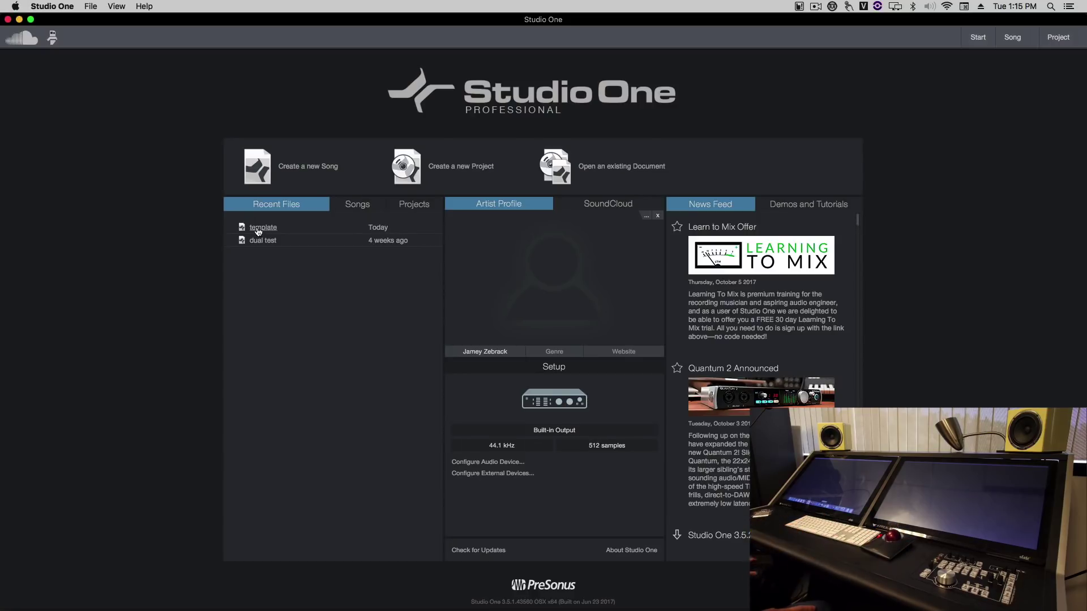
pyautogui.click(257, 228)
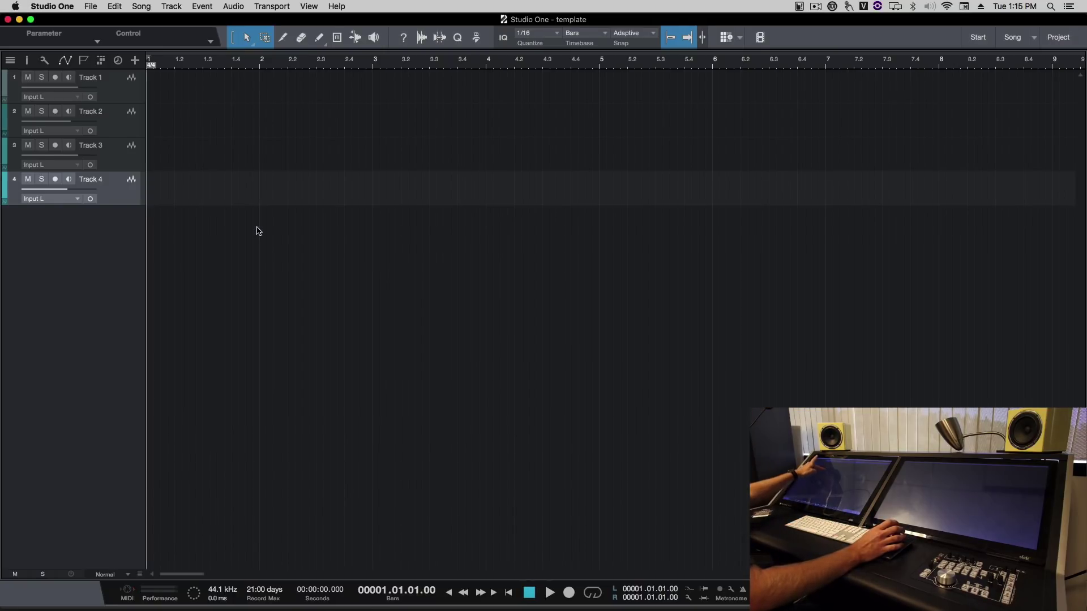
pyautogui.moveTo(316, 188); pyautogui.dragTo(720, 187)
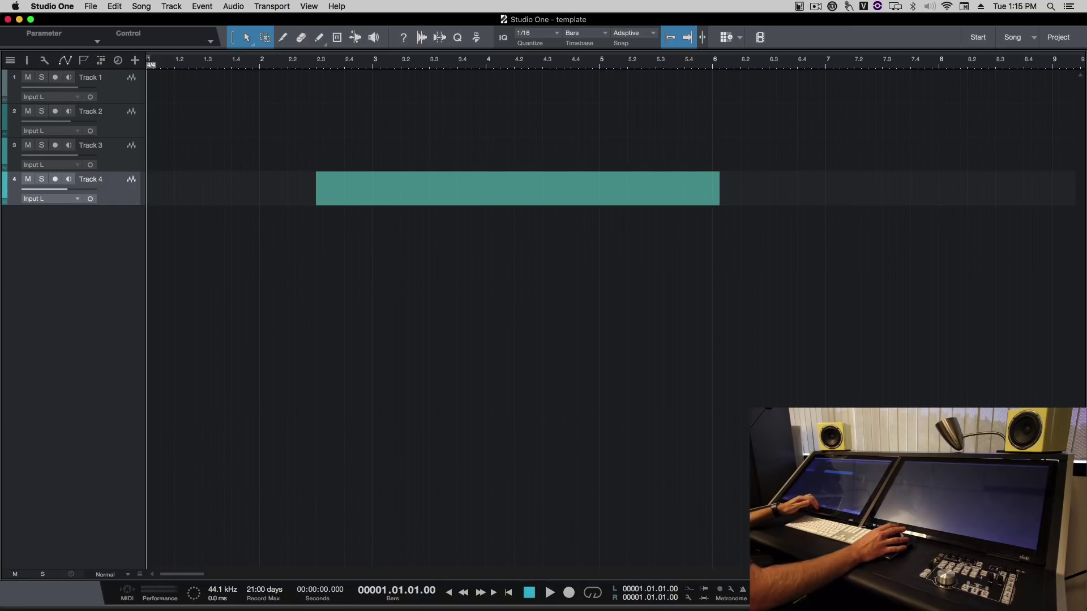
# Step: Toggle the Console with F3 and bring up Studio One's Preferences
pyautogui.press('F3')
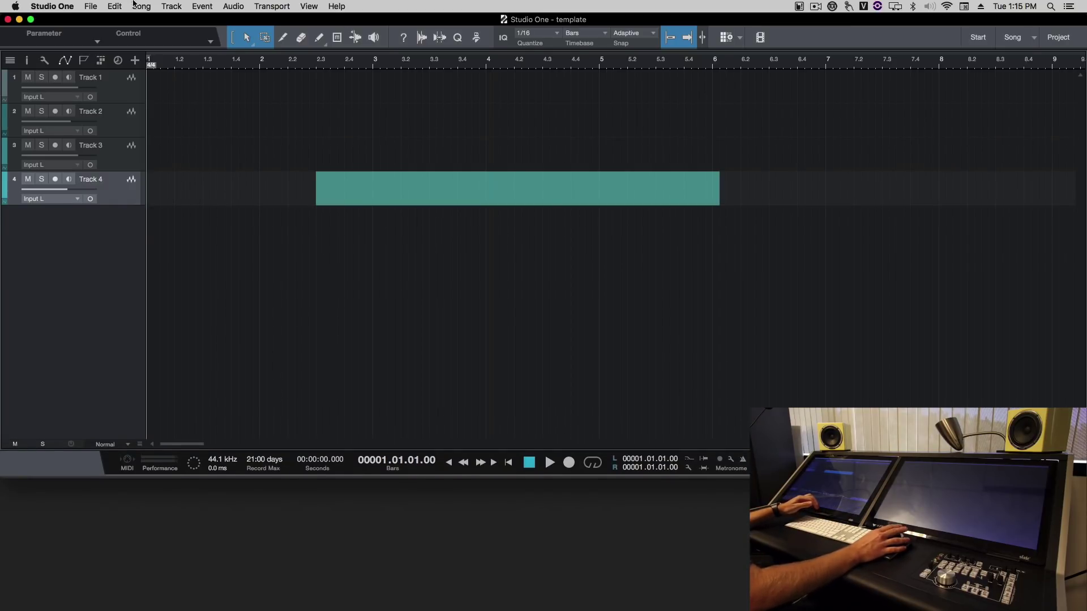
pyautogui.click(49, 5)
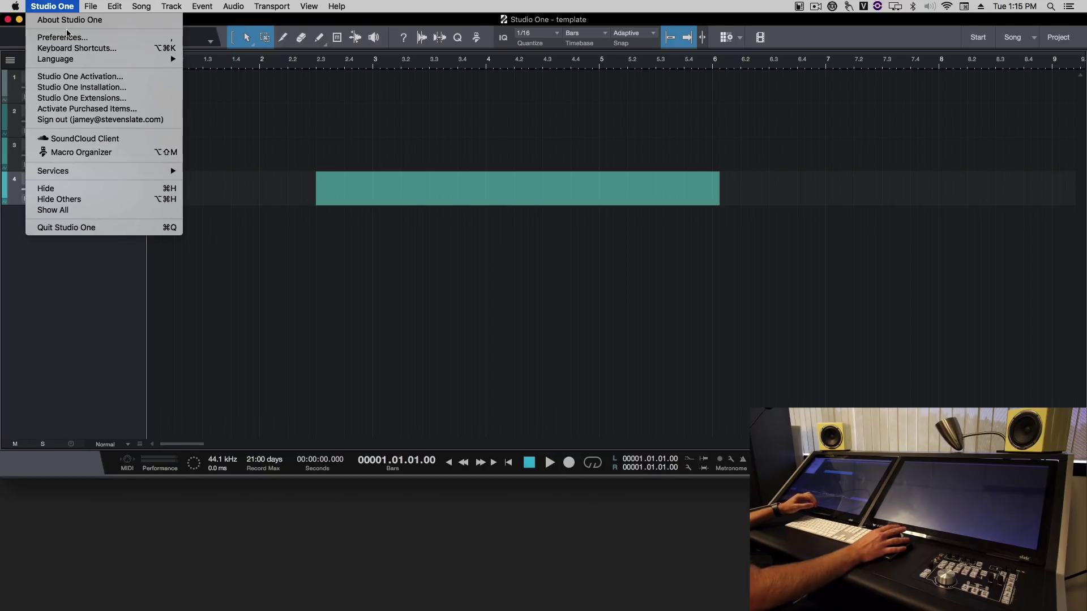
pyautogui.click(40, 36)
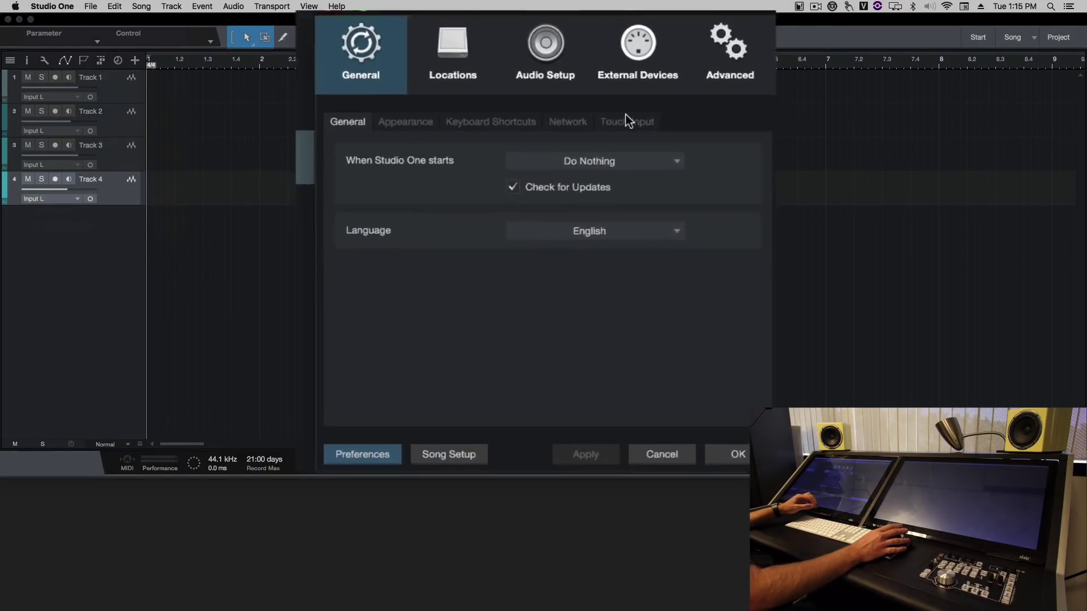
# Step: Set the Touch Input UDP port to 3334
pyautogui.click(595, 163)
pyautogui.doubleClick(589, 189)
pyautogui.write('3334')
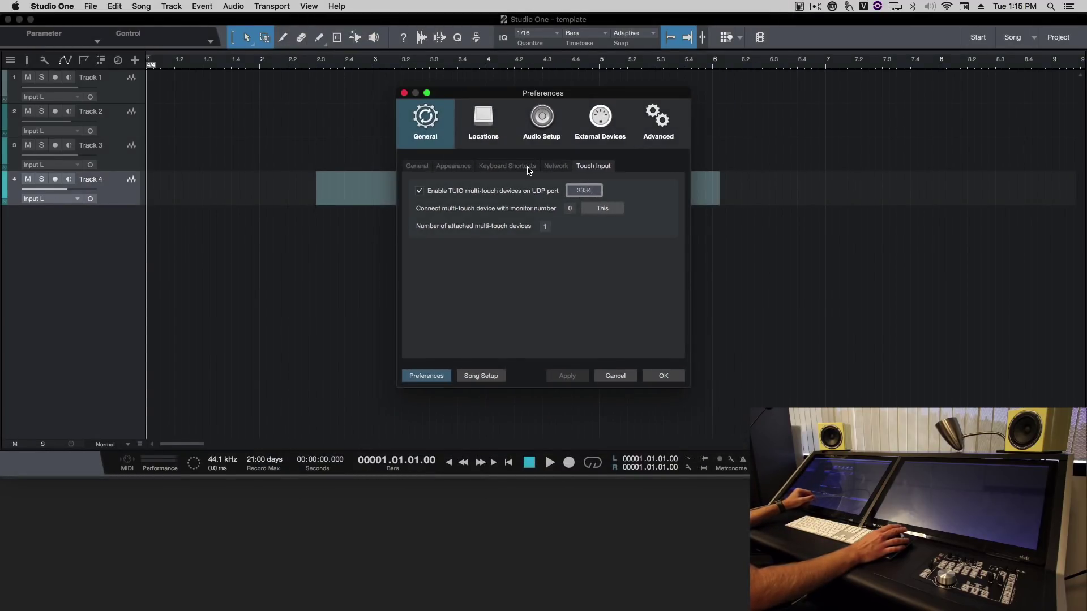
# Step: Import the 'Raven Keys Studio One' key scheme from Downloads and apply it
pyautogui.click(528, 167)
pyautogui.click(629, 340)
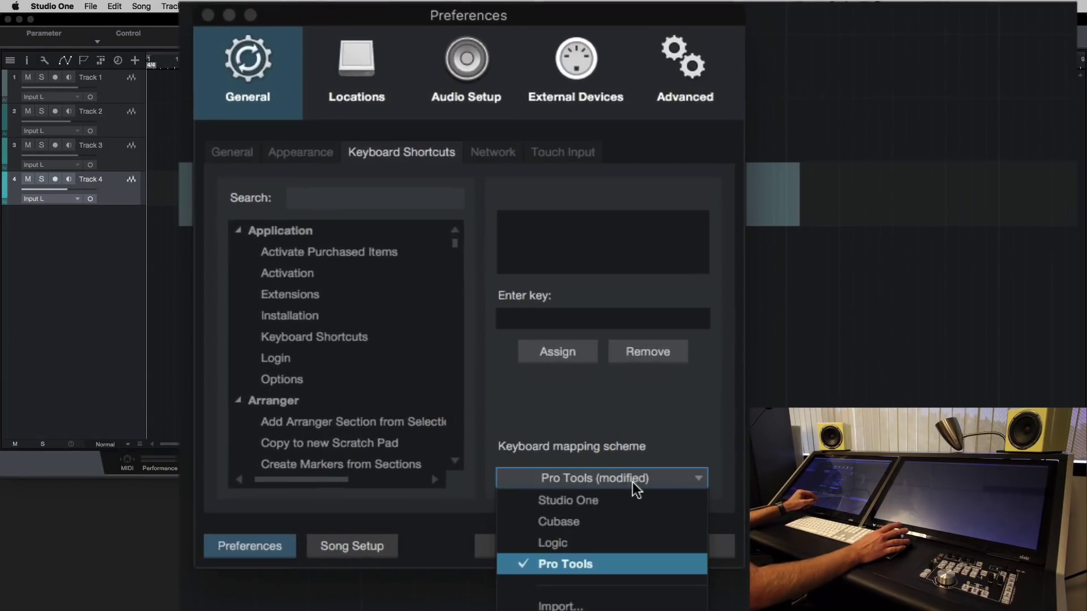
pyautogui.click(594, 605)
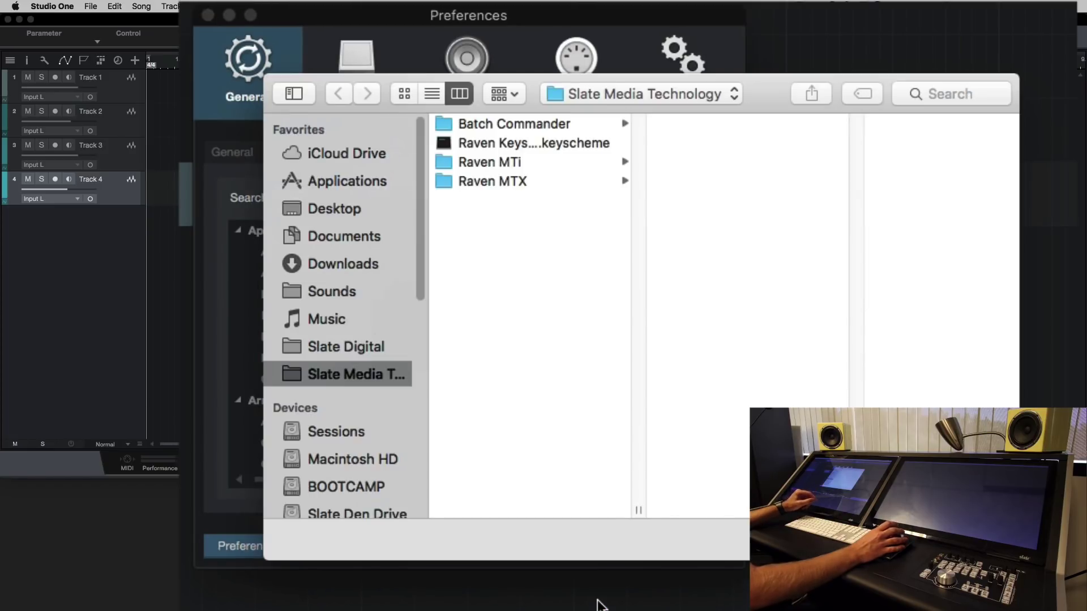
pyautogui.click(351, 260)
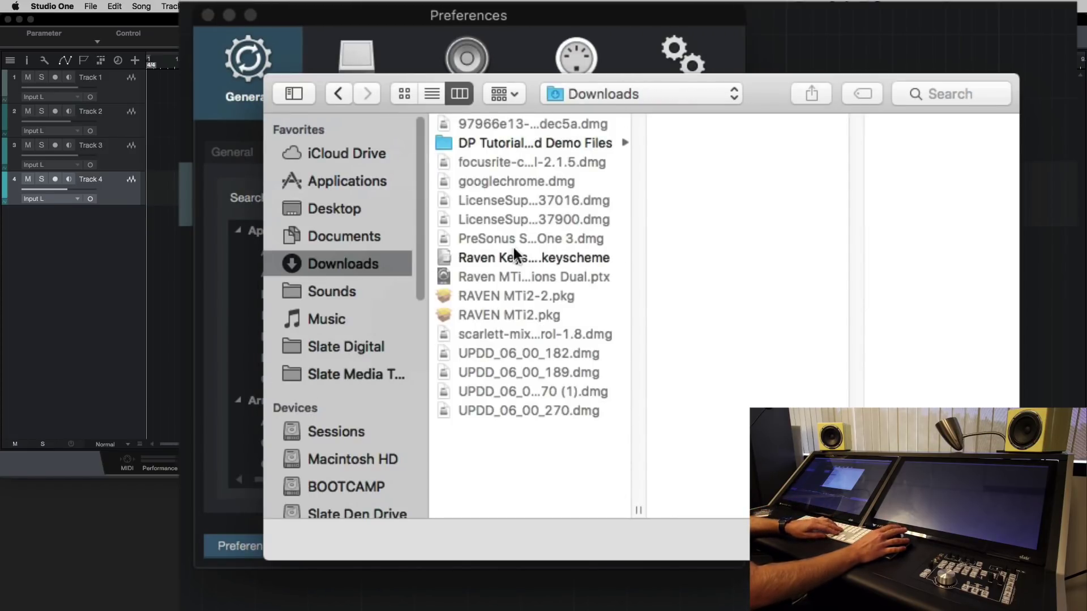
pyautogui.click(545, 257)
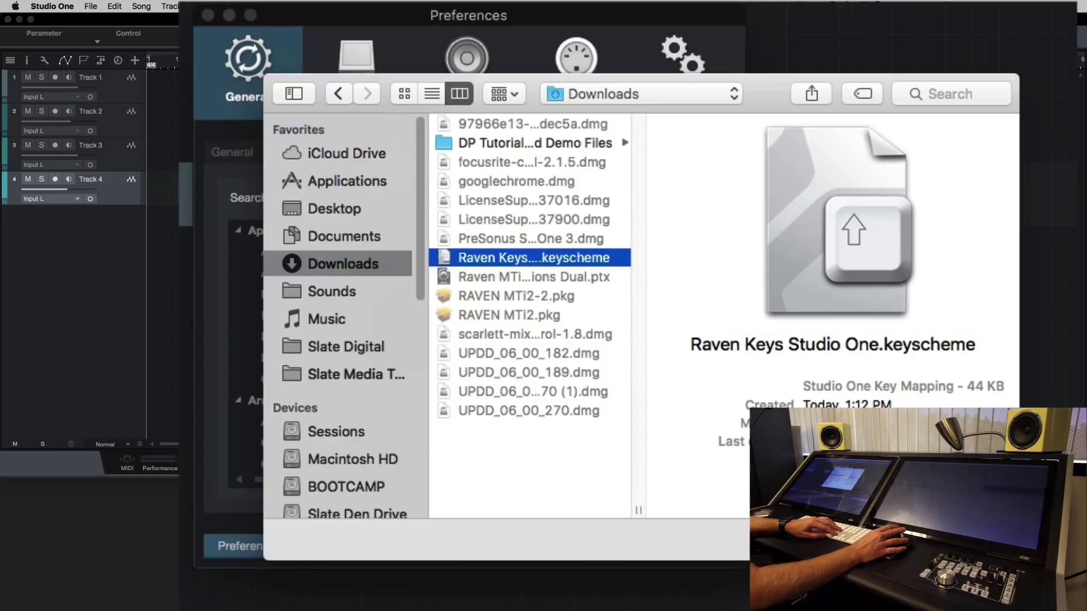
pyautogui.press('Return')
pyautogui.press('Return')
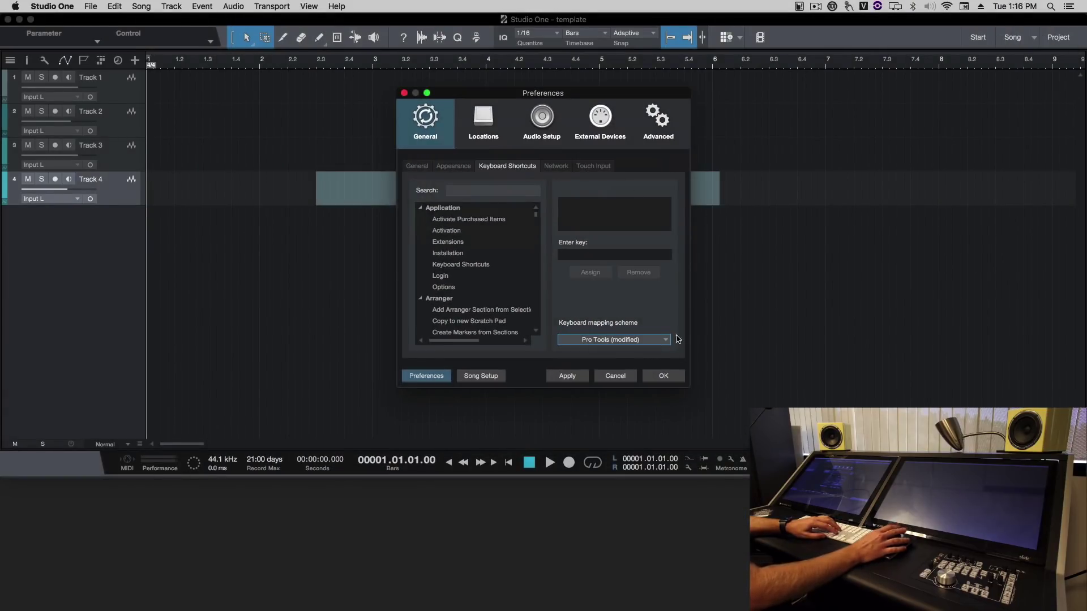
pyautogui.click(574, 376)
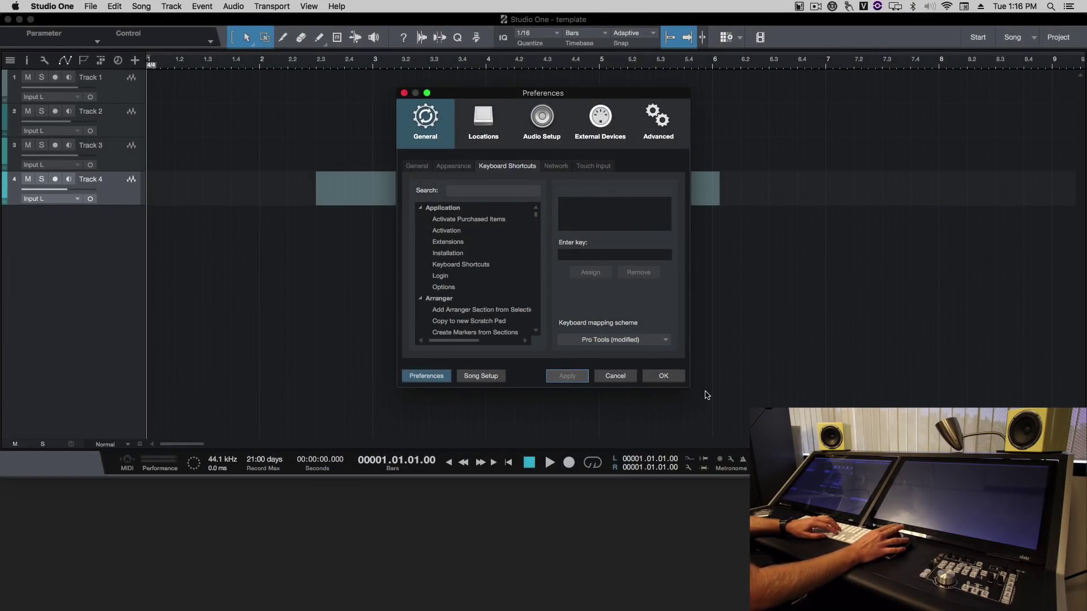
# Step: Enlarge Preferences, search shortcuts for 'insert' to check Add Insert, then close Preferences
pyautogui.moveTo(686, 386); pyautogui.dragTo(874, 437)
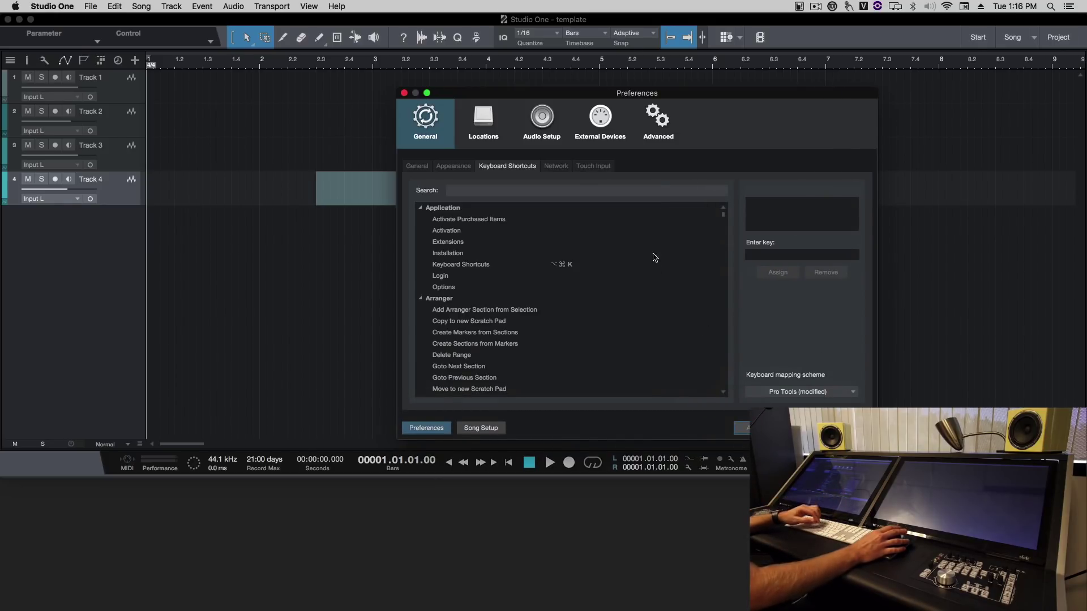
pyautogui.click(640, 190)
pyautogui.write('insert')
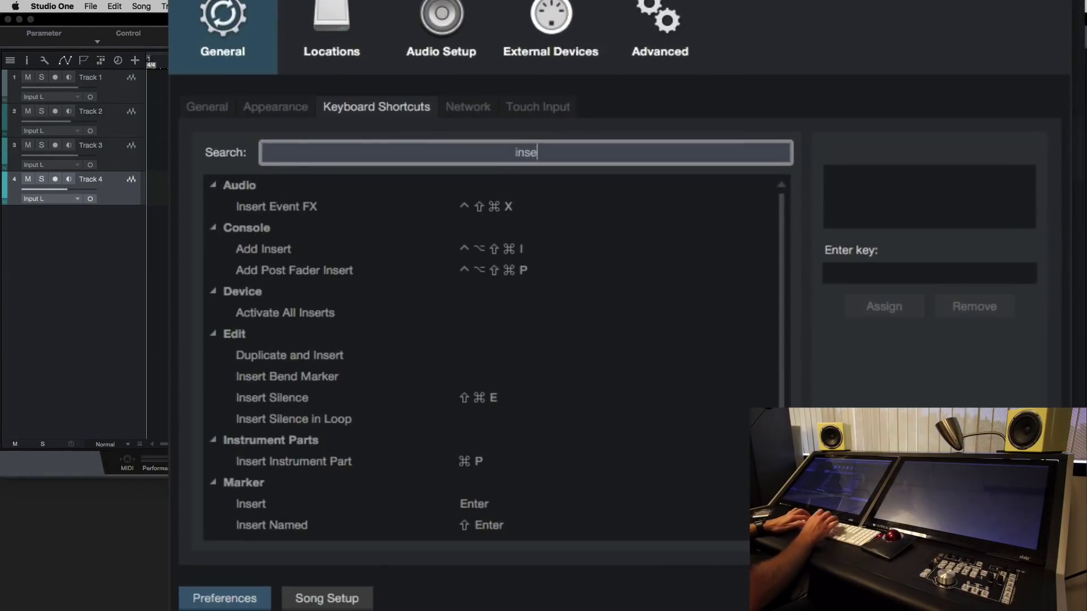
pyautogui.click(500, 253)
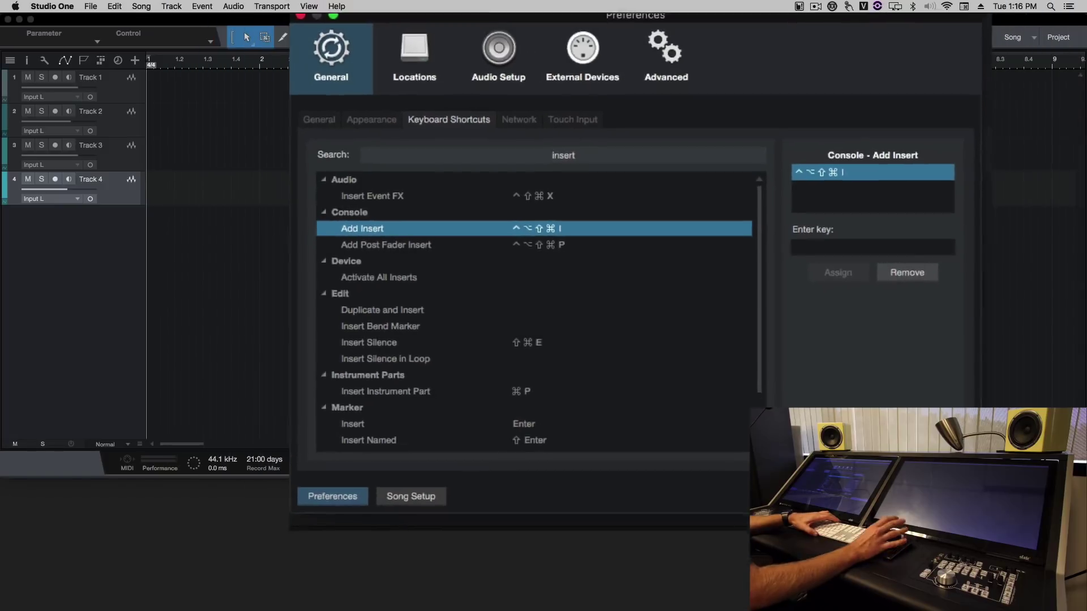
pyautogui.press('Return')
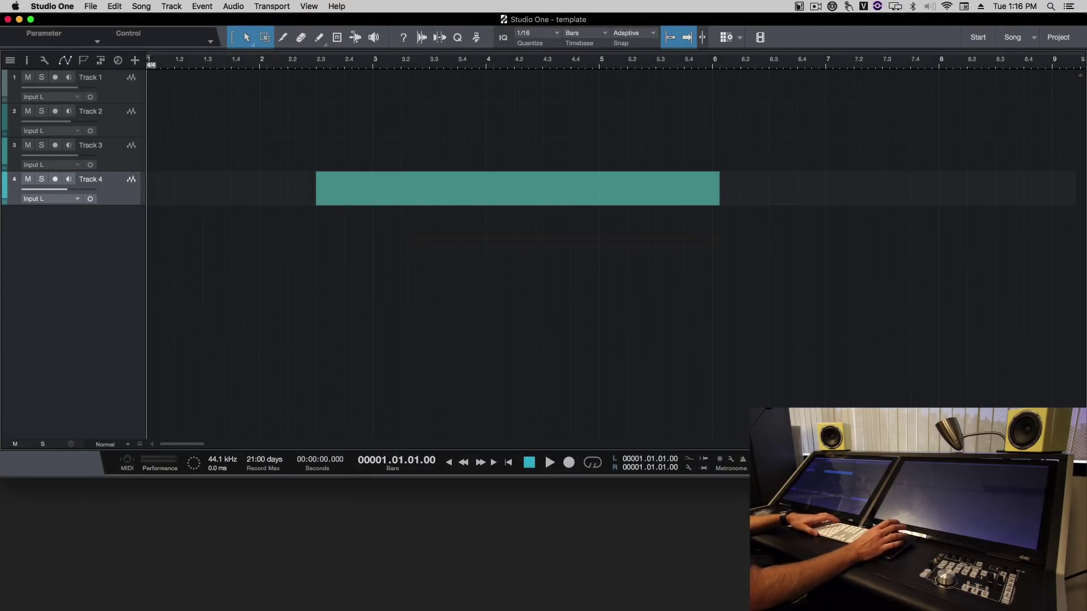
# Step: Launch Raven MTi and select Studio One as its DAW with Select DAW at Startup ticked
pyautogui.click(719, 587)
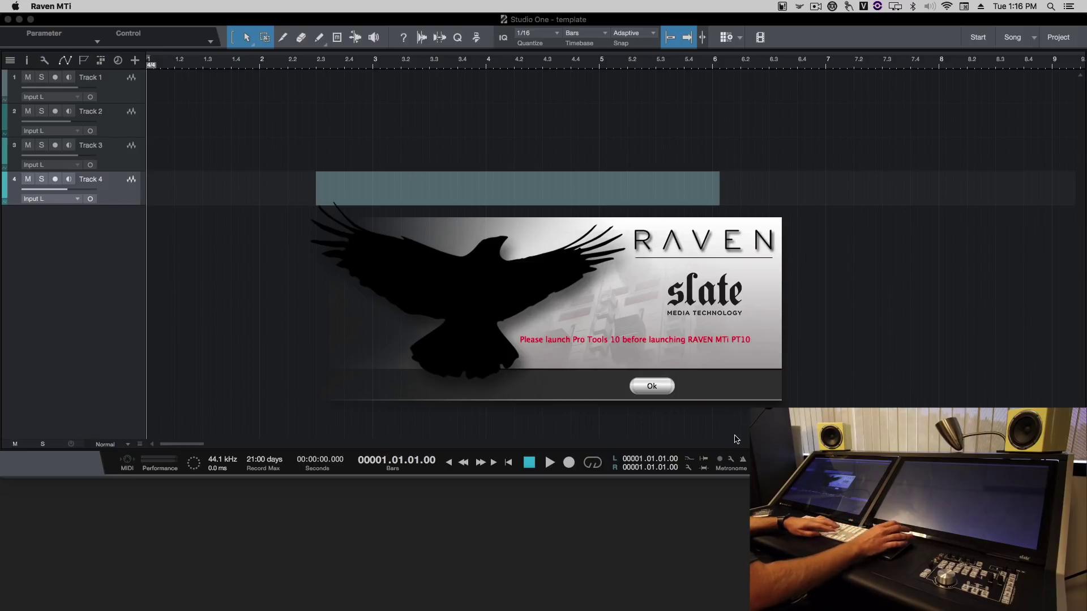
pyautogui.click(649, 386)
pyautogui.click(638, 340)
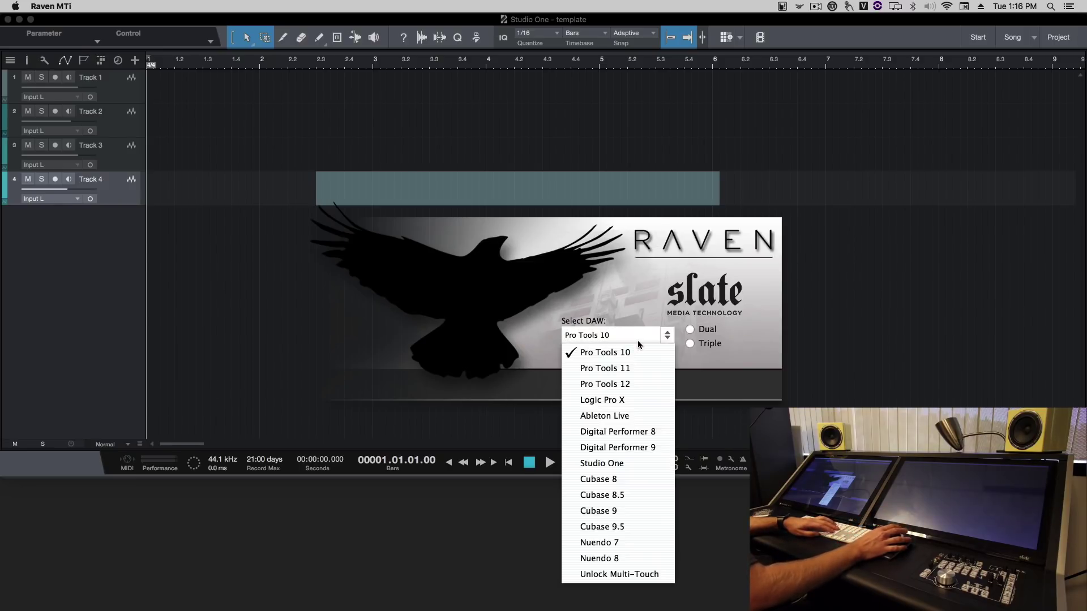
pyautogui.click(630, 466)
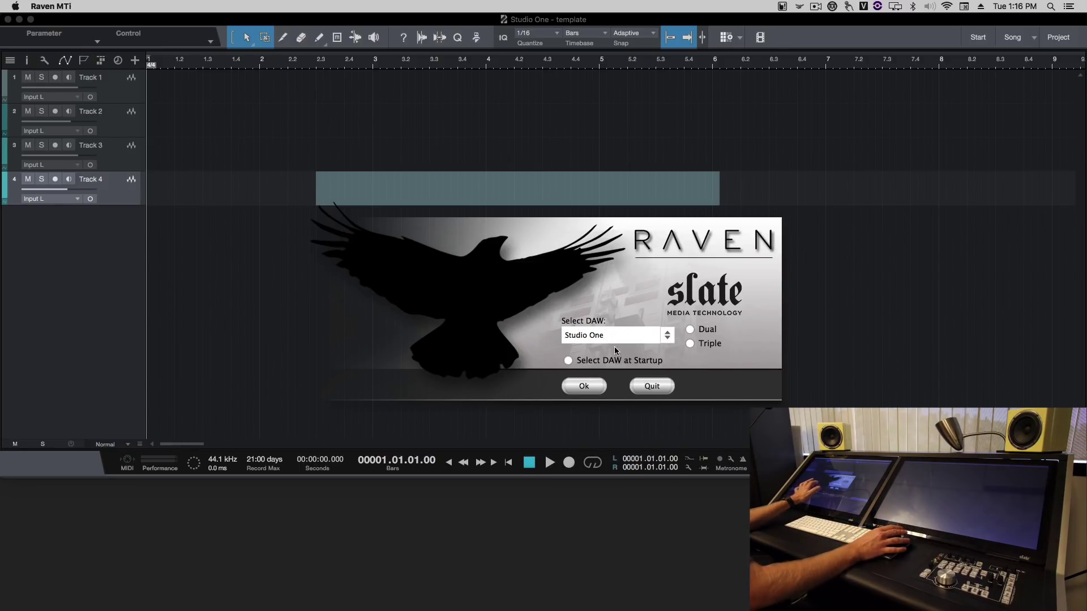
pyautogui.click(605, 363)
pyautogui.click(584, 386)
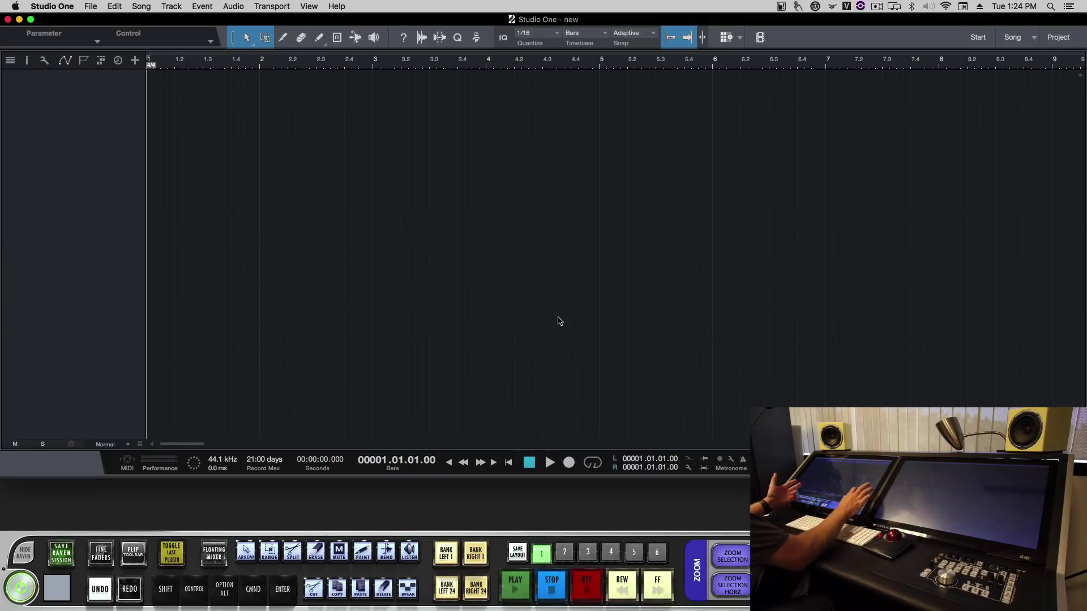
# Step: Test the new shortcuts by toggling the mixer (F3) and browser (F5)
pyautogui.press('F3')
pyautogui.press('F3')
pyautogui.press('F5')
pyautogui.press('F5')
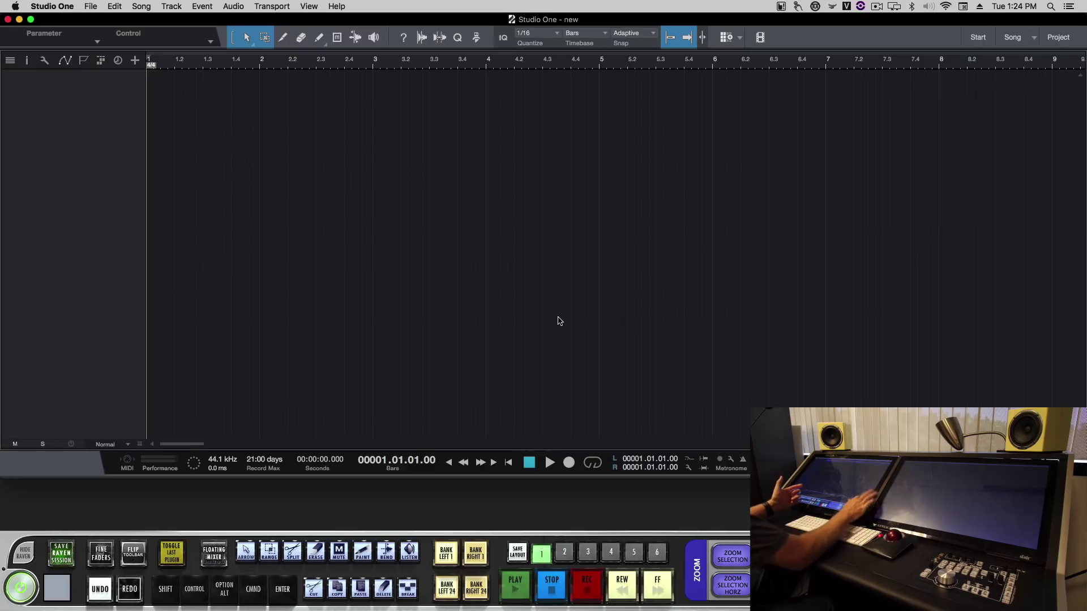
pyautogui.press('F3')
pyautogui.press('F3')
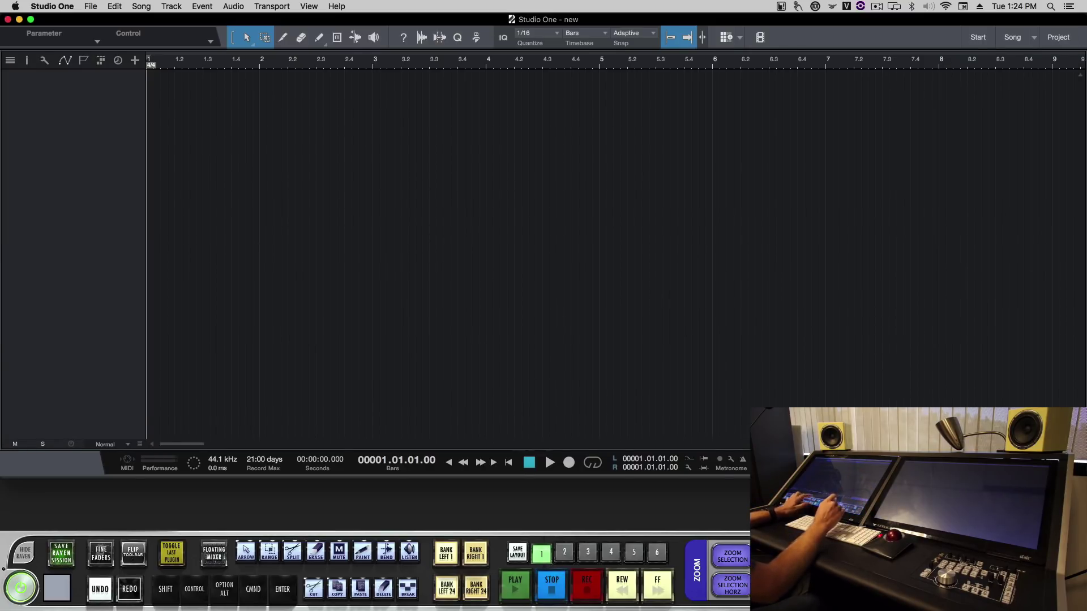
# Step: Reopen Studio One's Preferences on the External Devices page
pyautogui.click(46, 6)
pyautogui.click(71, 37)
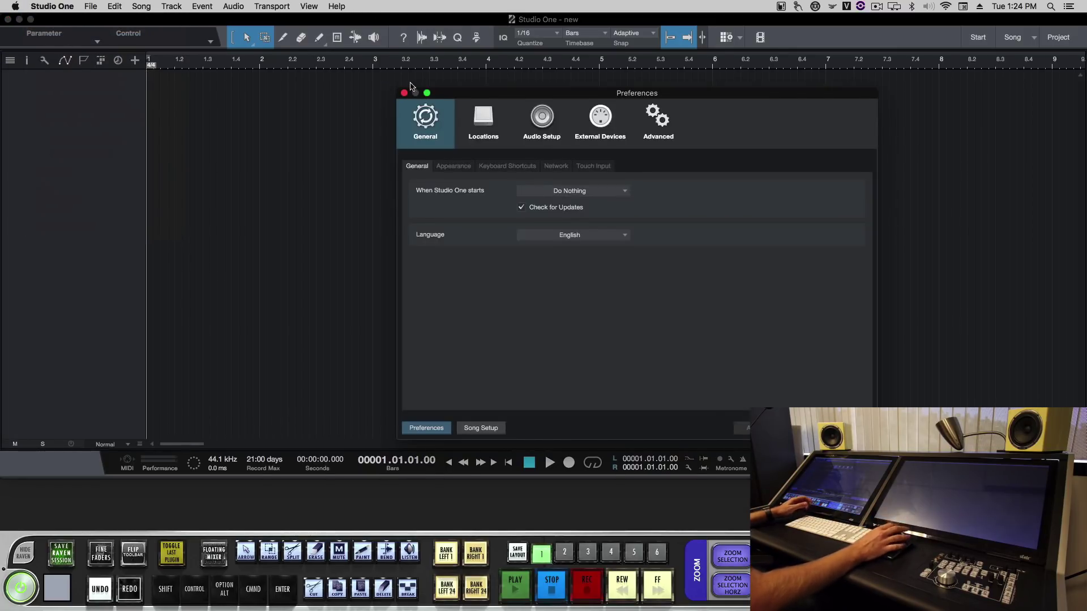
pyautogui.click(601, 120)
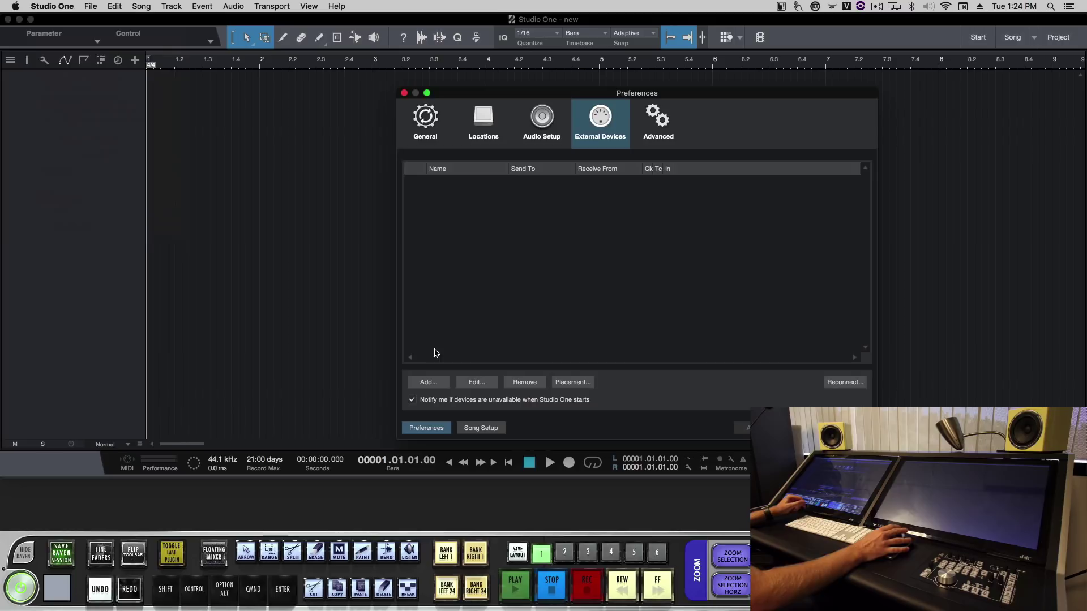
# Step: Add a Mackie Control device with V-Control as both input and output port
pyautogui.click(433, 382)
pyautogui.doubleClick(443, 296)
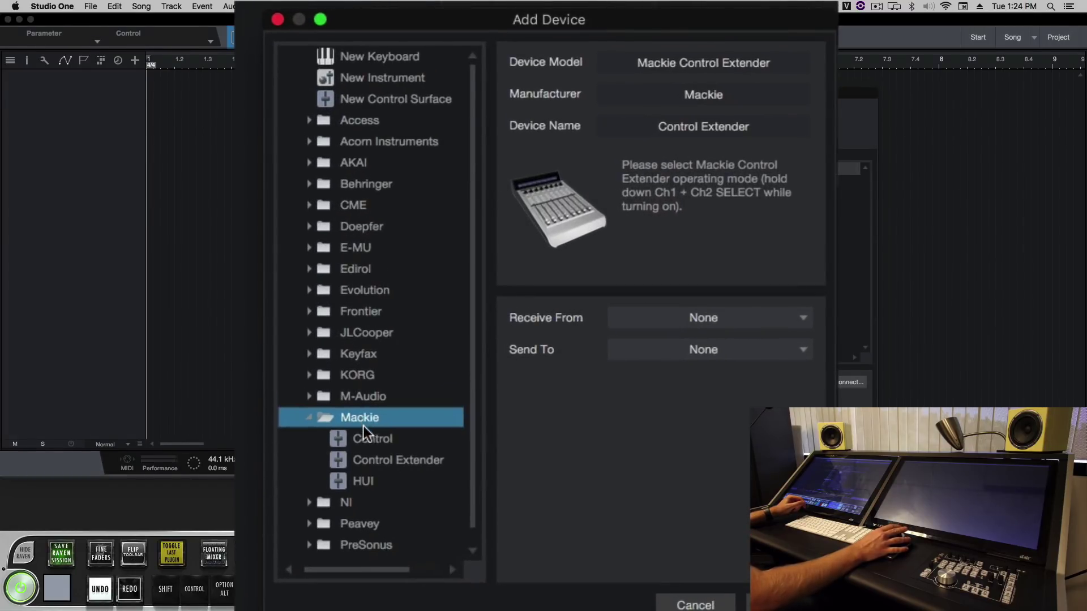
pyautogui.click(450, 308)
pyautogui.click(743, 318)
pyautogui.press('Down')
pyautogui.press('Down')
pyautogui.press('Down')
pyautogui.press('Down')
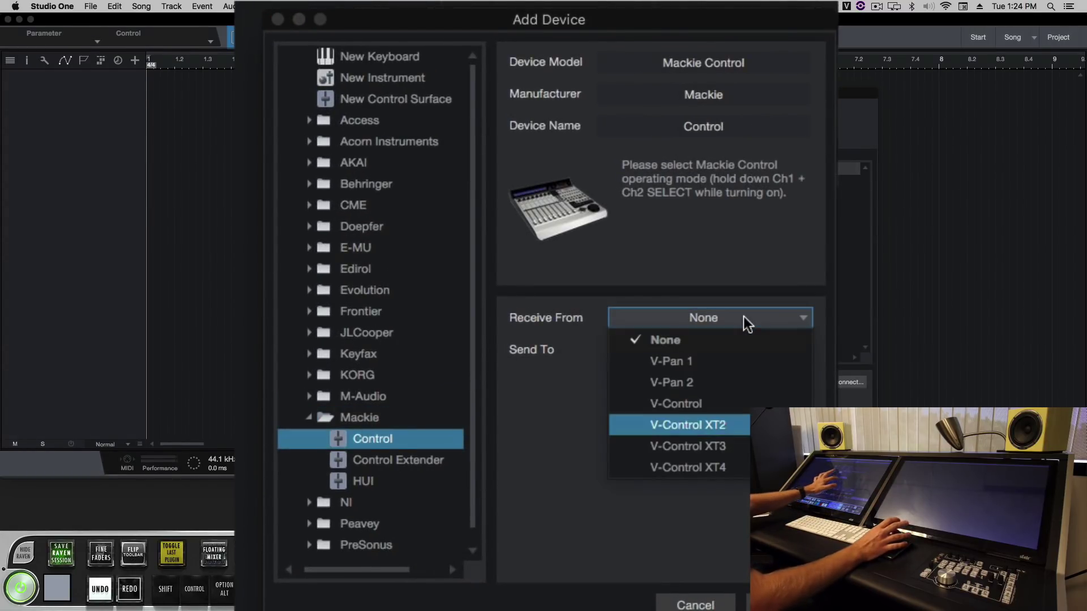
pyautogui.press('Return')
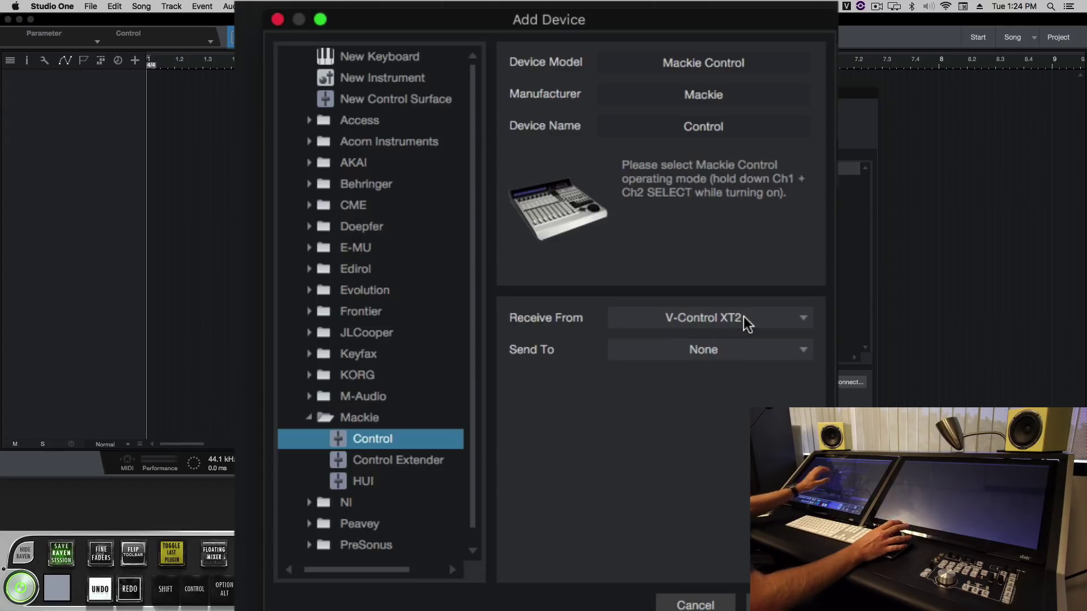
pyautogui.click(742, 316)
pyautogui.press('Up')
pyautogui.press('Return')
pyautogui.press('Tab')
pyautogui.press('space')
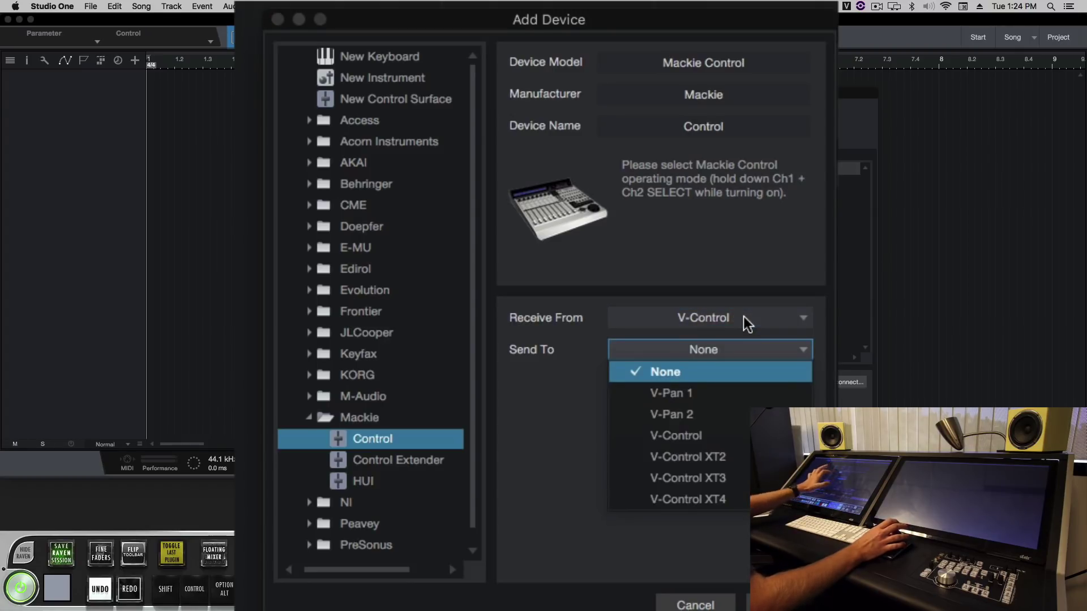
pyautogui.press('Down')
pyautogui.press('Down')
pyautogui.press('Down')
pyautogui.press('Return')
pyautogui.press('Return')
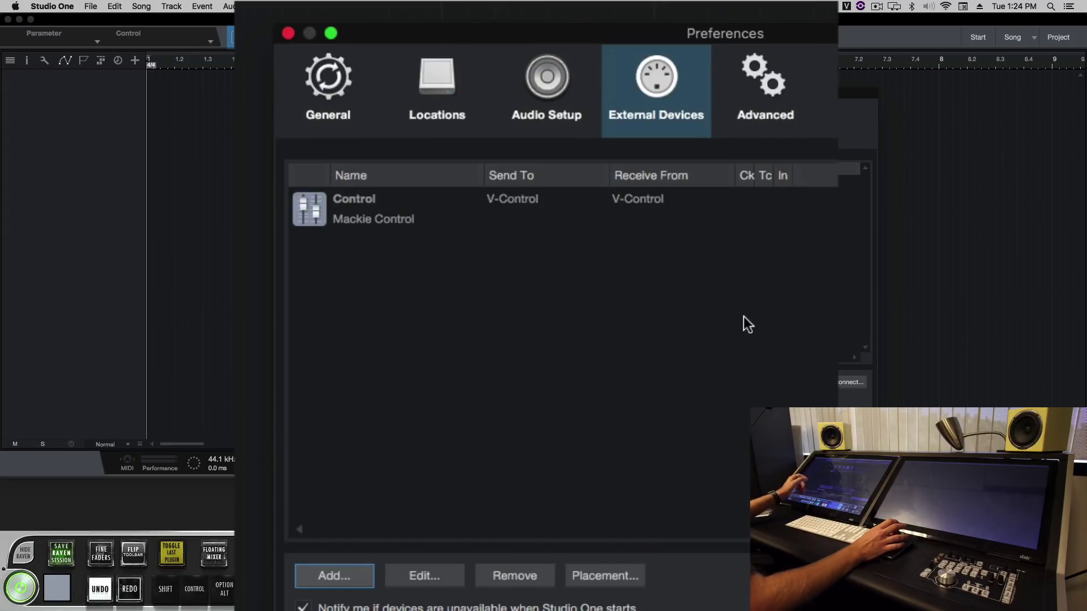
# Step: Add a Mackie Control Extender using V-Control XT2 for input and output
pyautogui.press('Return')
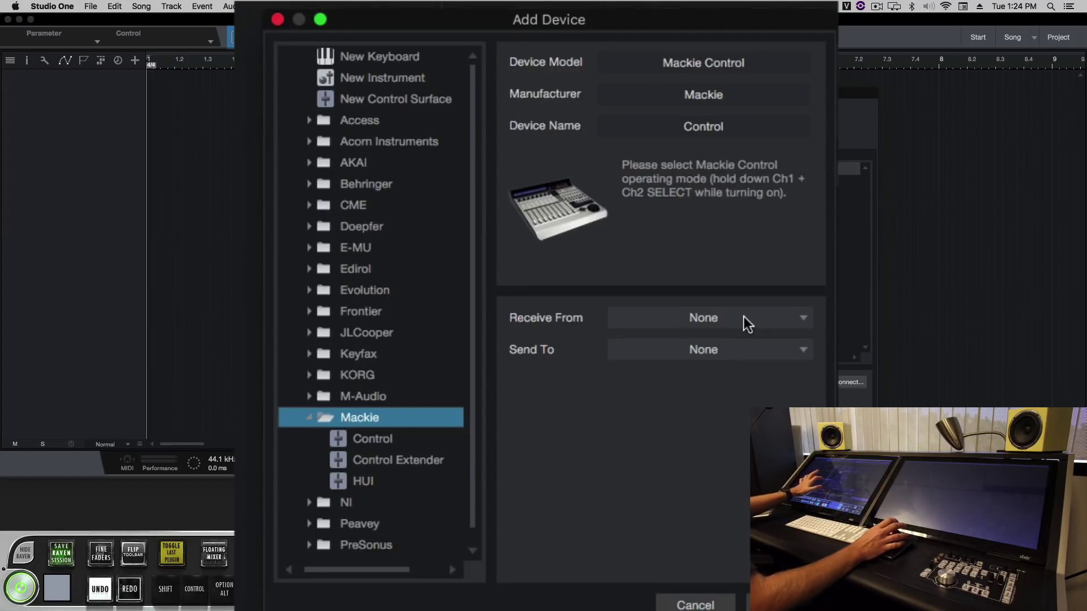
pyautogui.press('Down')
pyautogui.press('Down')
pyautogui.press('Tab')
pyautogui.press('space')
pyautogui.press('Down')
pyautogui.press('Down')
pyautogui.press('Down')
pyautogui.press('Down')
pyautogui.press('Return')
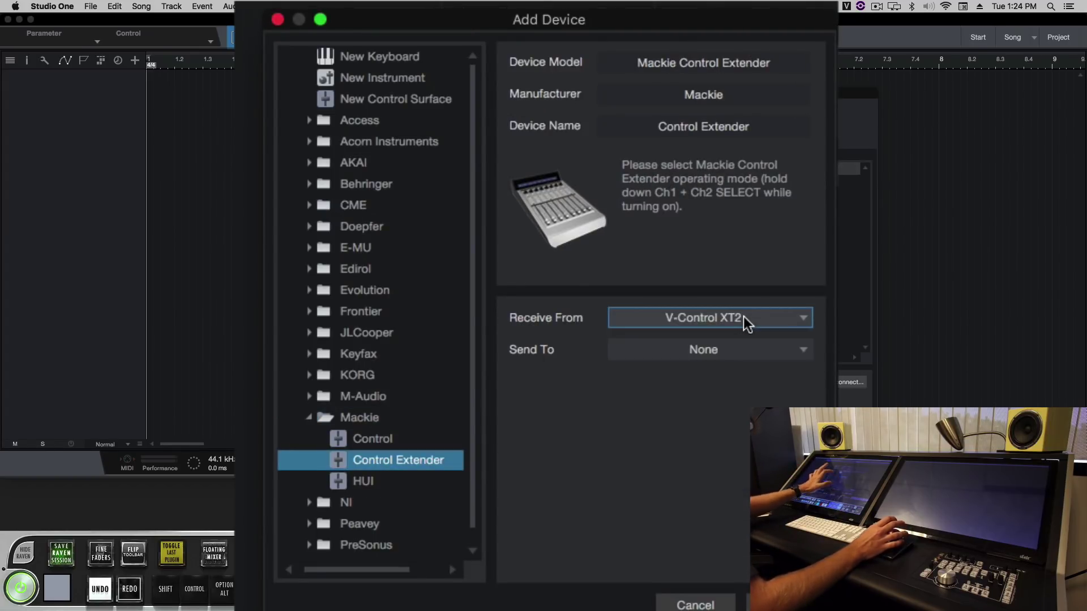
pyautogui.press('Tab')
pyautogui.press('space')
pyautogui.press('Down')
pyautogui.press('Down')
pyautogui.press('Down')
pyautogui.press('Down')
pyautogui.press('Down')
pyautogui.press('Return')
pyautogui.press('space')
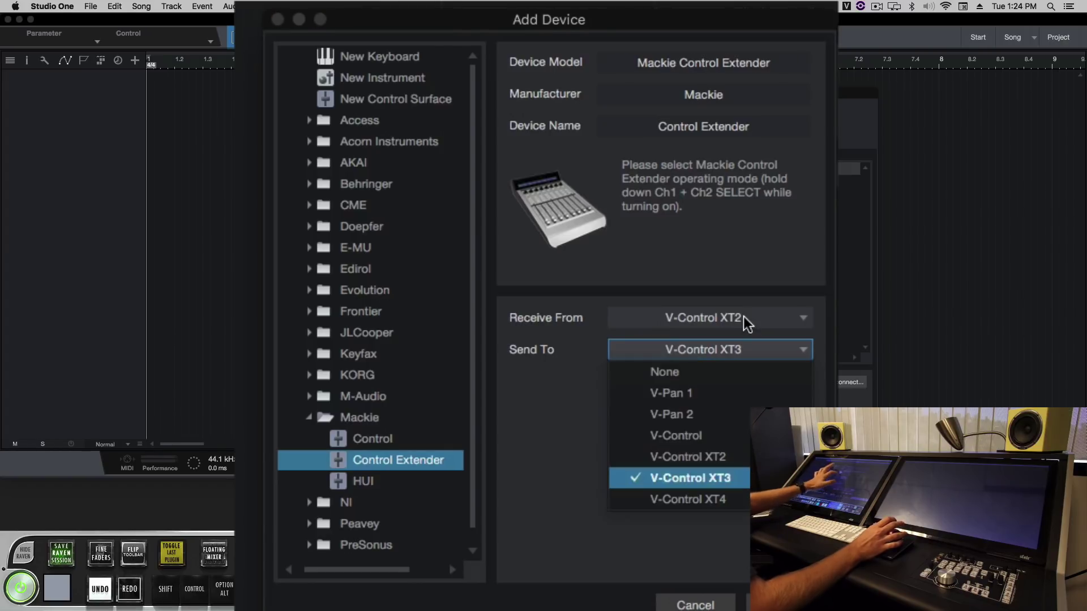
pyautogui.press('Up')
pyautogui.press('Return')
pyautogui.press('Return')
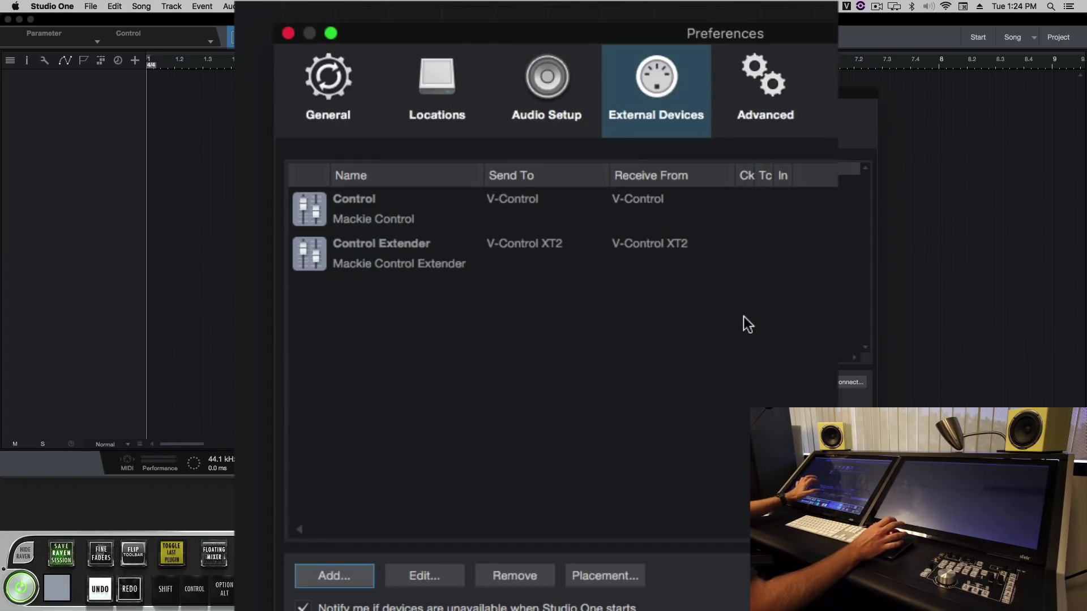
# Step: Add a second Control Extender on V-Control XT3 in and out, then open the grouping settings
pyautogui.press('space')
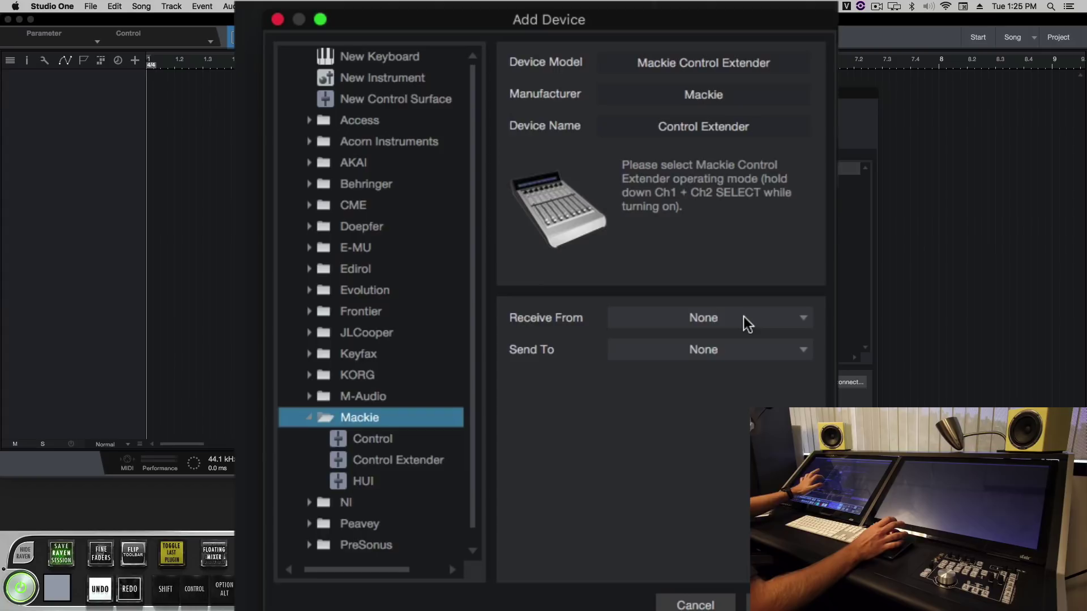
pyautogui.press('Down')
pyautogui.click(742, 317)
pyautogui.press('Down')
pyautogui.press('Down')
pyautogui.press('Down')
pyautogui.press('Down')
pyautogui.press('Down')
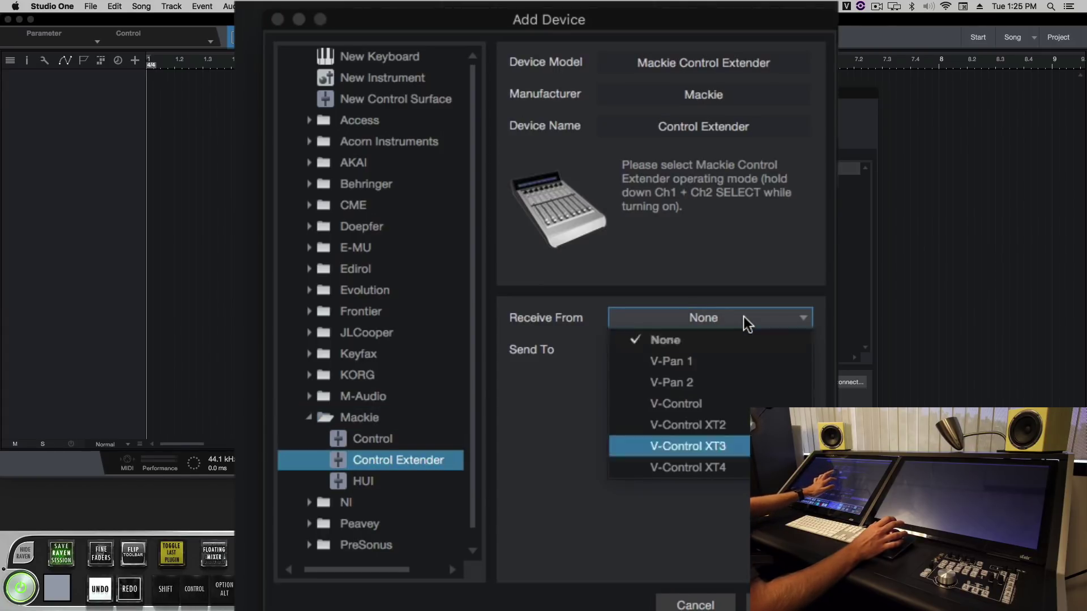
pyautogui.press('Return')
pyautogui.press('Tab')
pyautogui.press('space')
pyautogui.press('Down')
pyautogui.press('Down')
pyautogui.press('Down')
pyautogui.press('Down')
pyautogui.press('Down')
pyautogui.press('Return')
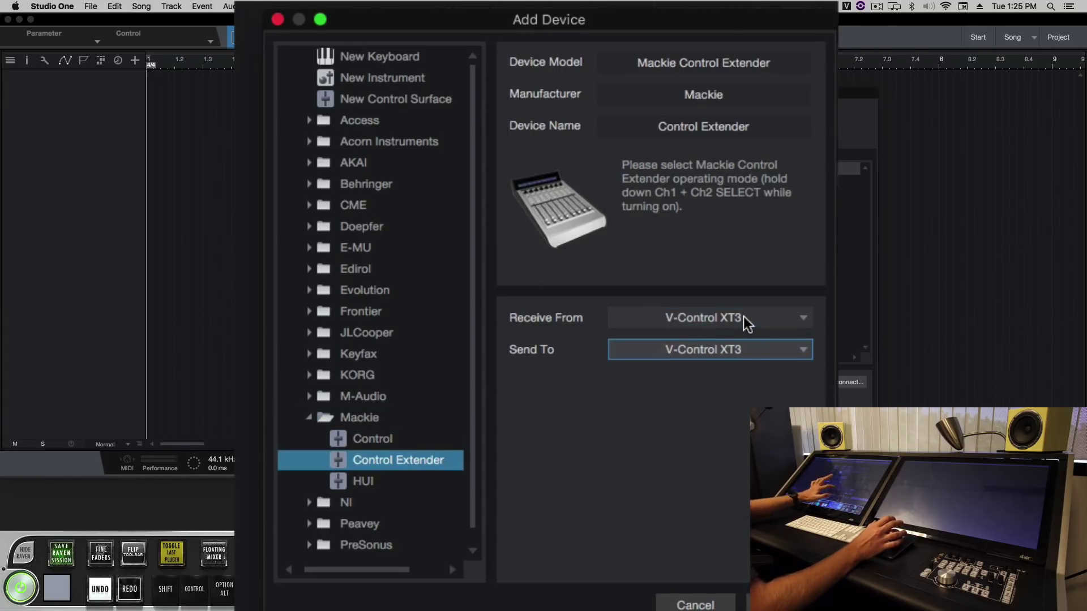
pyautogui.press('Return')
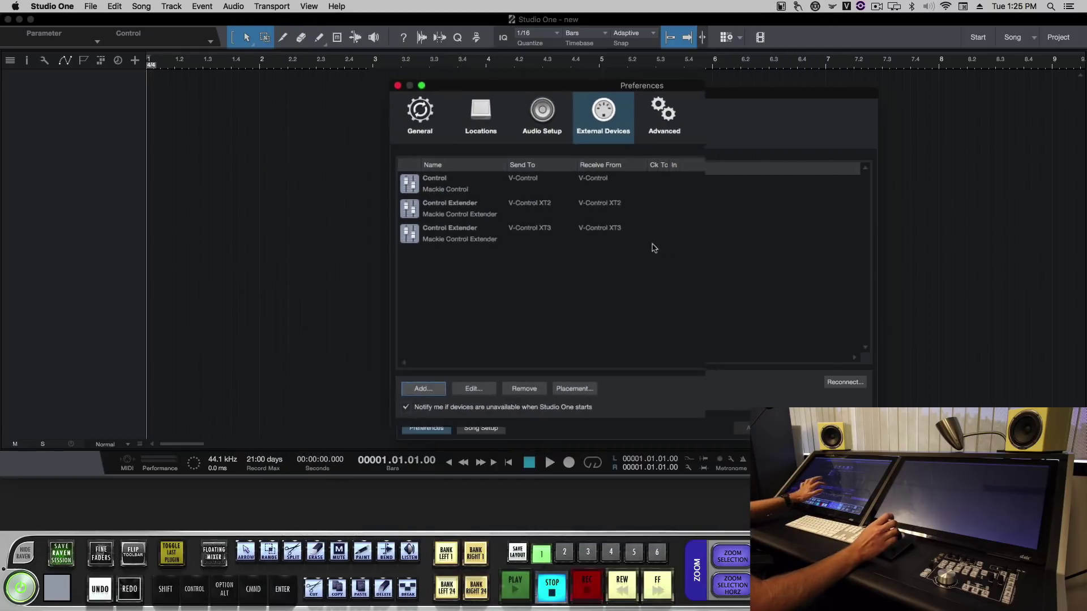
pyautogui.press('Tab')
pyautogui.press('Tab')
pyautogui.press('Tab')
pyautogui.press('space')
# Step: Place Control and both Control Extenders in Group 1, close Preferences, and test playback
pyautogui.moveTo(481, 266); pyautogui.dragTo(455, 195)
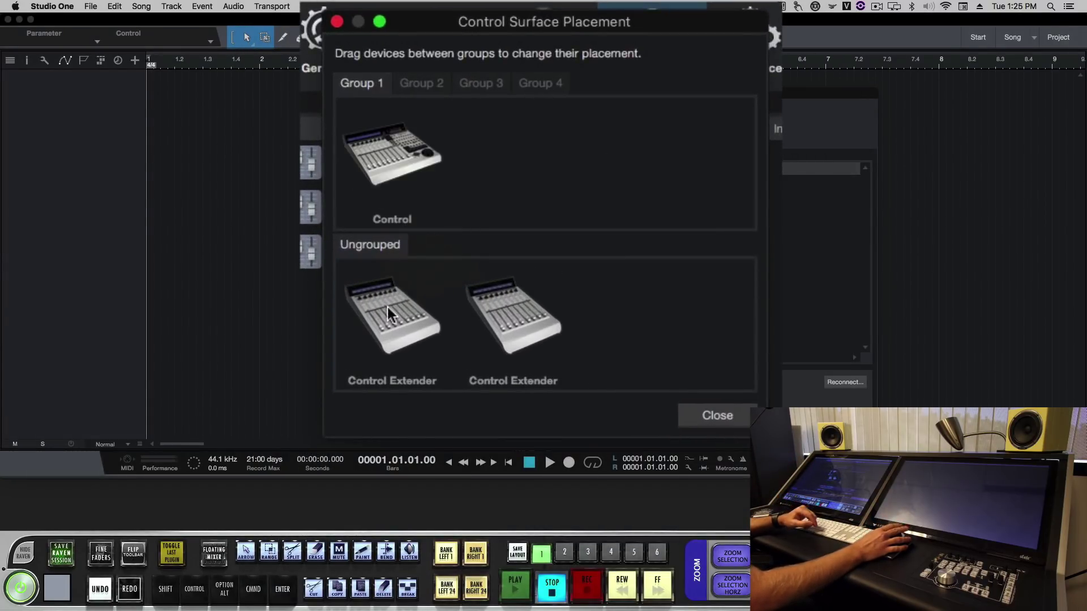
pyautogui.moveTo(387, 306); pyautogui.dragTo(595, 203)
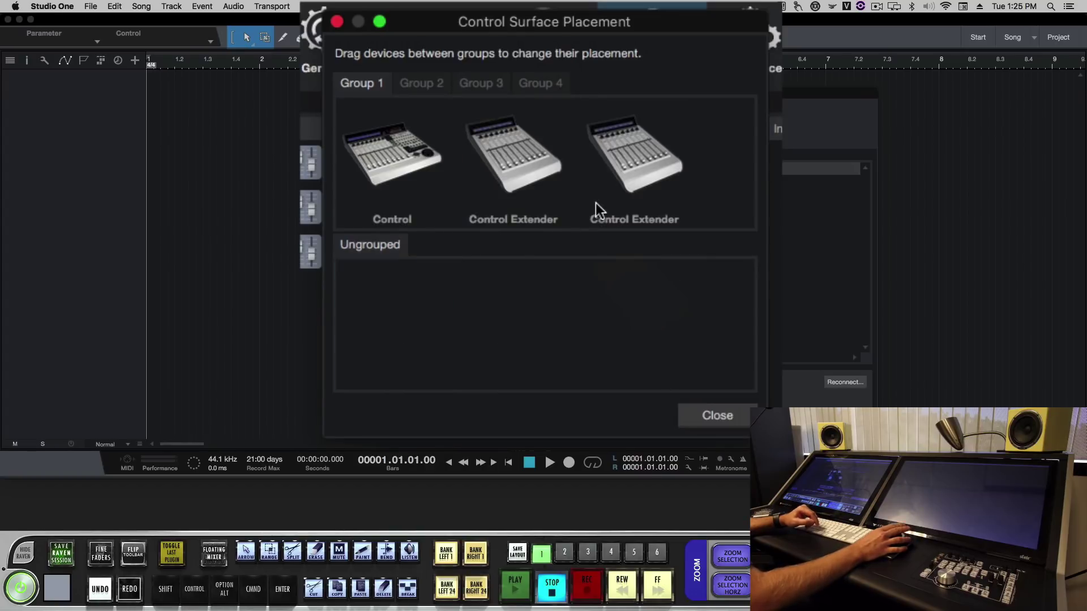
pyautogui.click(708, 419)
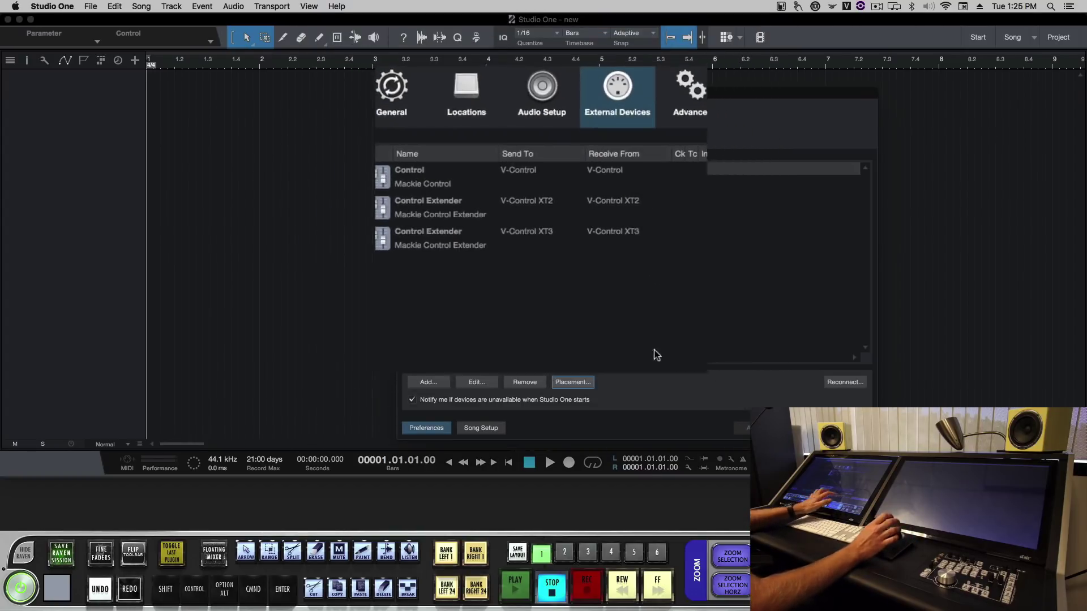
pyautogui.press('Return')
pyautogui.press('space')
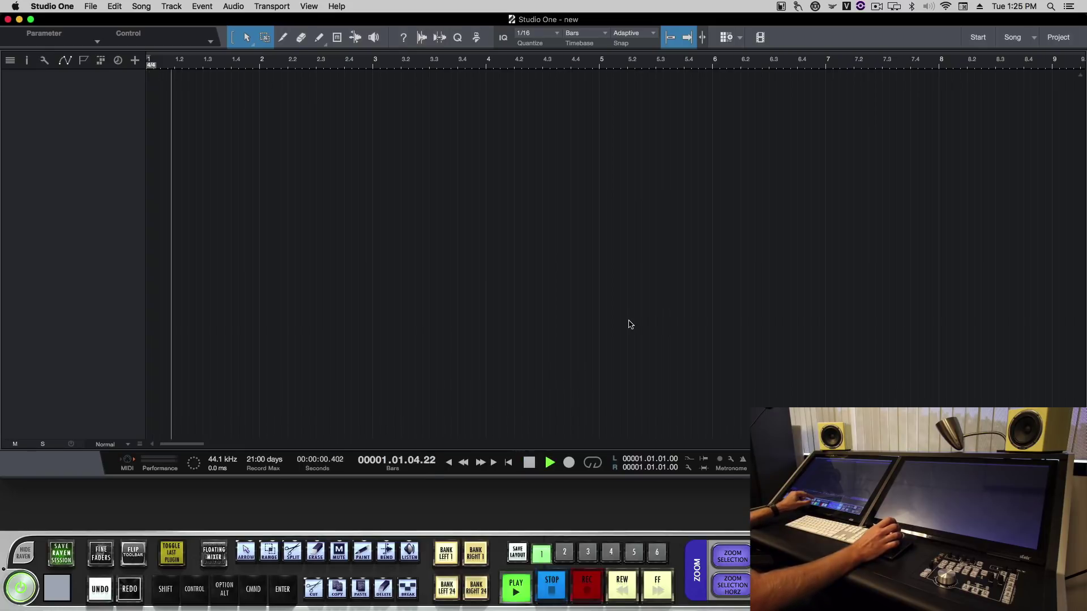
# Step: Add 24 tracks to the song and open the mixer
pyautogui.click(137, 61)
pyautogui.press('Return')
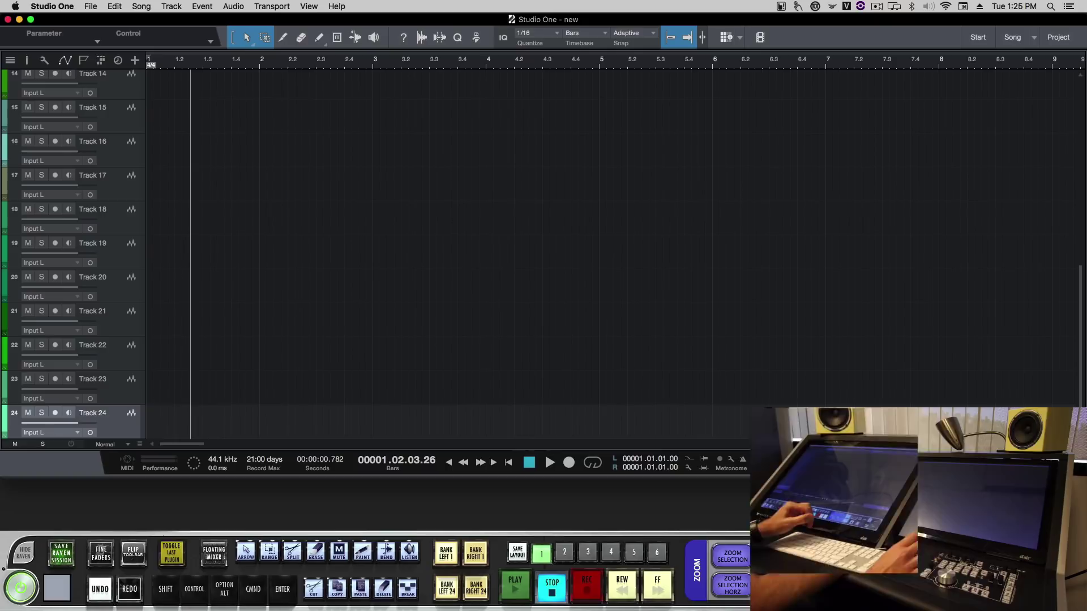
pyautogui.press('F3')
# Step: Lower the Track 13, 15 and 18 fader volumes by touch
pyautogui.moveTo(596, 310); pyautogui.dragTo(596, 325)
pyautogui.moveTo(503, 310); pyautogui.dragTo(503, 314)
pyautogui.moveTo(597, 325); pyautogui.dragTo(596, 328)
pyautogui.moveTo(504, 314); pyautogui.dragTo(503, 318)
pyautogui.moveTo(597, 328); pyautogui.dragTo(597, 341)
pyautogui.moveTo(736, 310); pyautogui.dragTo(736, 318)
pyautogui.moveTo(504, 317); pyautogui.dragTo(504, 328)
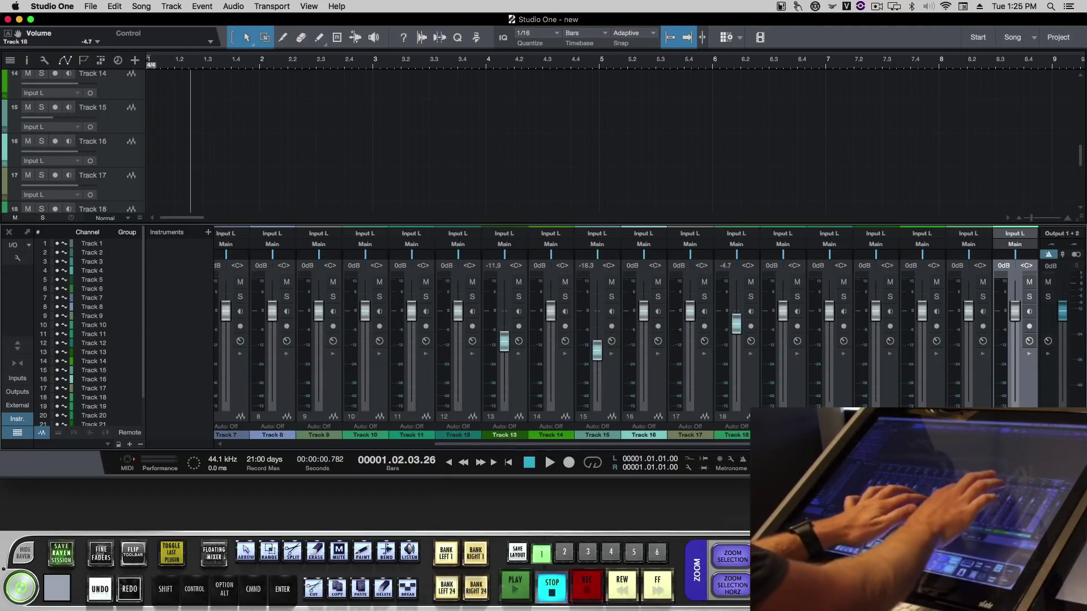
# Step: Select Track 11 and adjust the Track 9–11 volumes in RAVEN's floating mixer
pyautogui.click(412, 435)
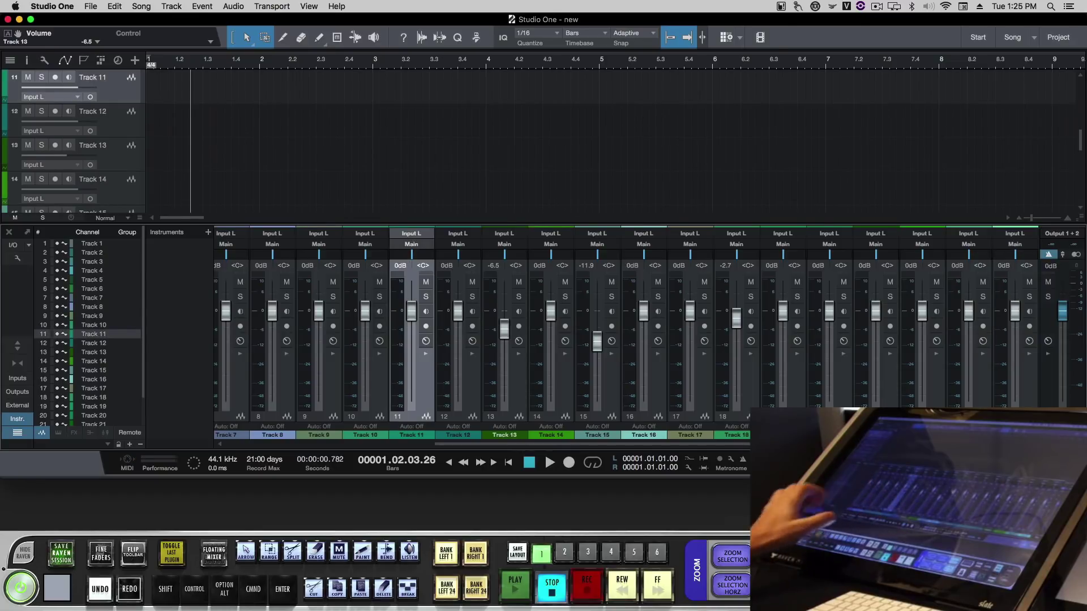
pyautogui.click(214, 552)
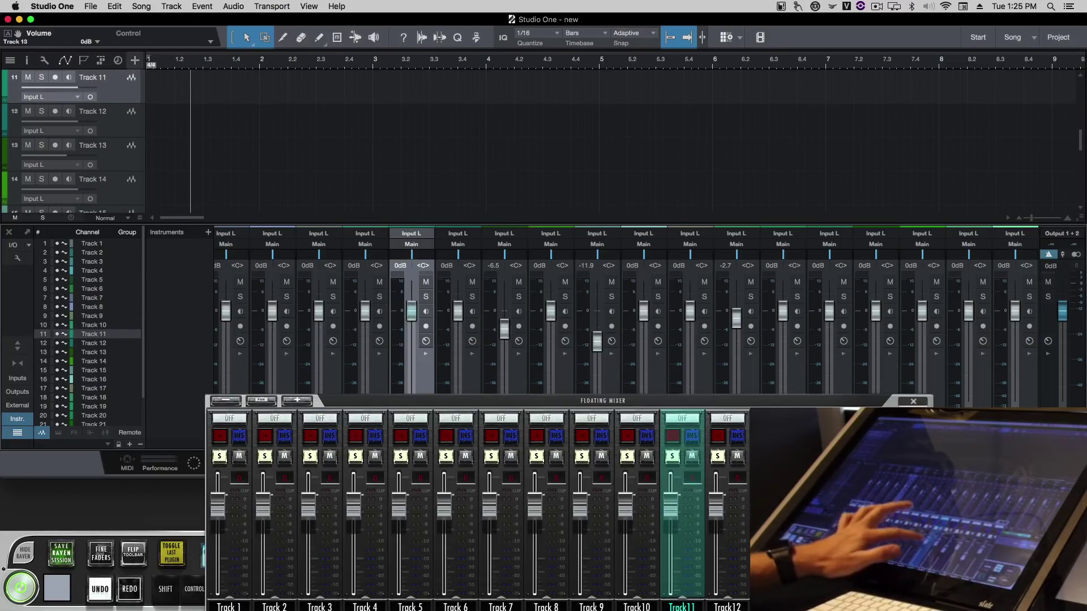
pyautogui.moveTo(671, 506); pyautogui.dragTo(671, 546)
pyautogui.moveTo(625, 507); pyautogui.dragTo(671, 558)
pyautogui.moveTo(580, 507); pyautogui.dragTo(580, 549)
pyautogui.moveTo(670, 557); pyautogui.dragTo(670, 507)
pyautogui.moveTo(580, 549); pyautogui.dragTo(625, 492)
pyautogui.click(913, 400)
# Step: After viewing RAVEN's full-screen mixer, set Track 16 to -2.3, Track 14 to +5.0, Track 13 to -2.7 dB
pyautogui.click(463, 265)
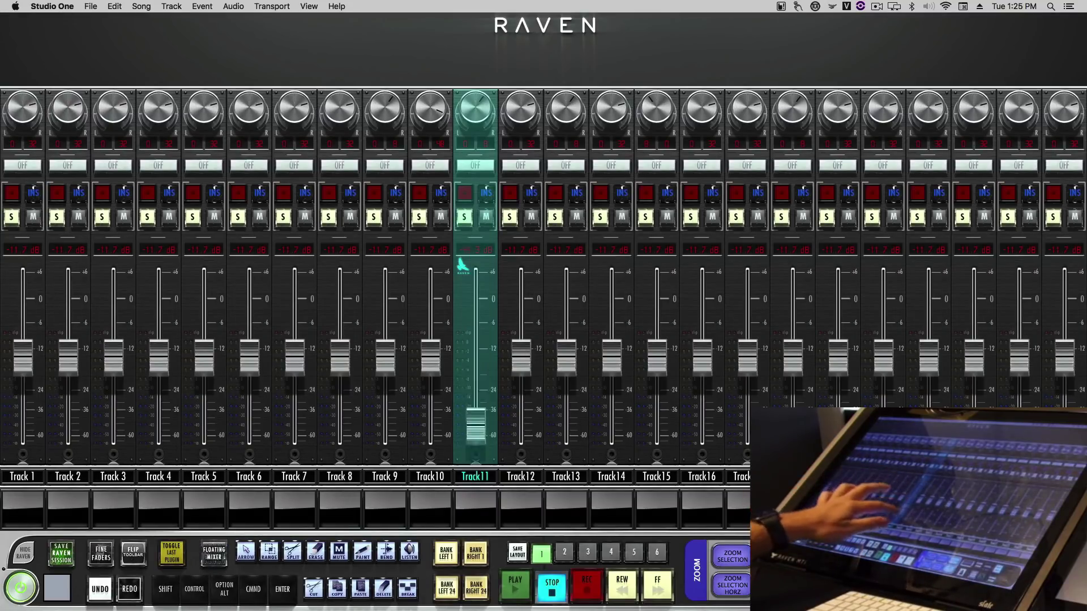
pyautogui.click(463, 265)
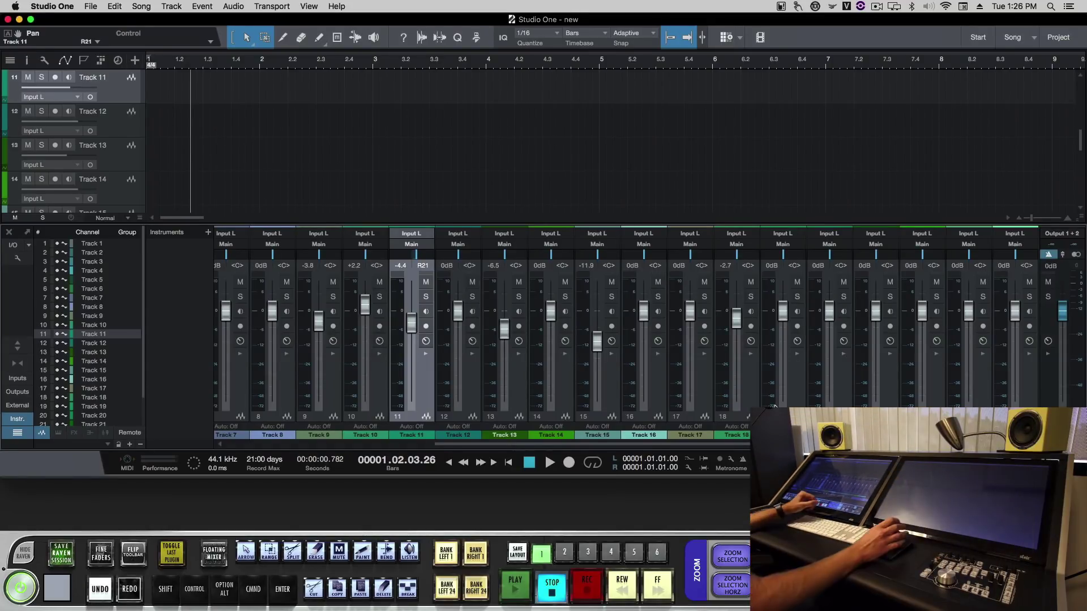
pyautogui.moveTo(644, 310)
pyautogui.mouseDown()
pyautogui.moveTo(643, 332)
pyautogui.moveTo(644, 317)
pyautogui.mouseUp()
pyautogui.moveTo(550, 311); pyautogui.dragTo(551, 296)
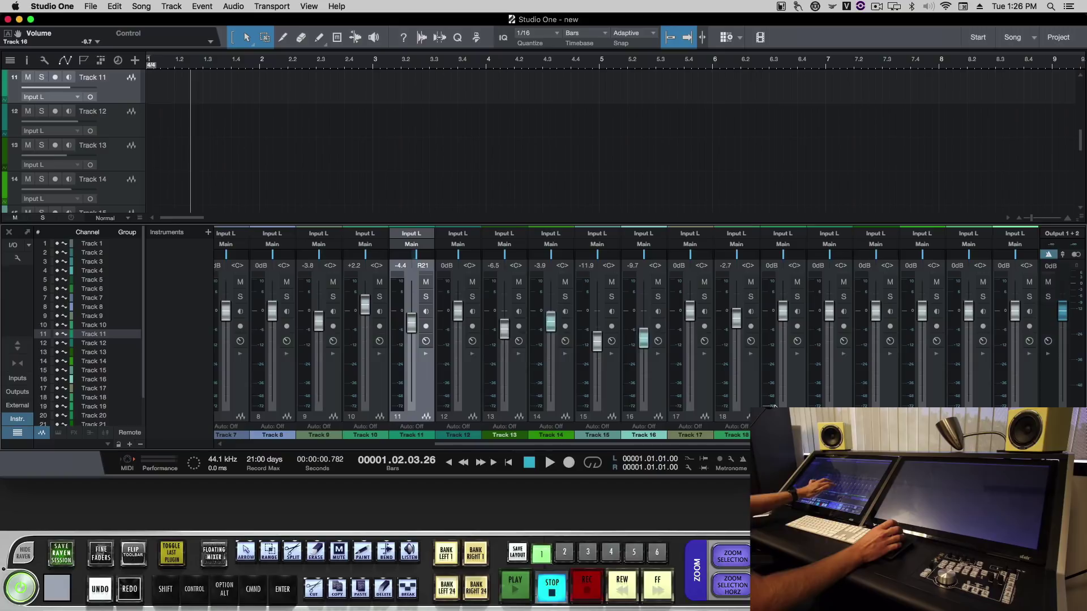
pyautogui.moveTo(504, 328); pyautogui.dragTo(504, 318)
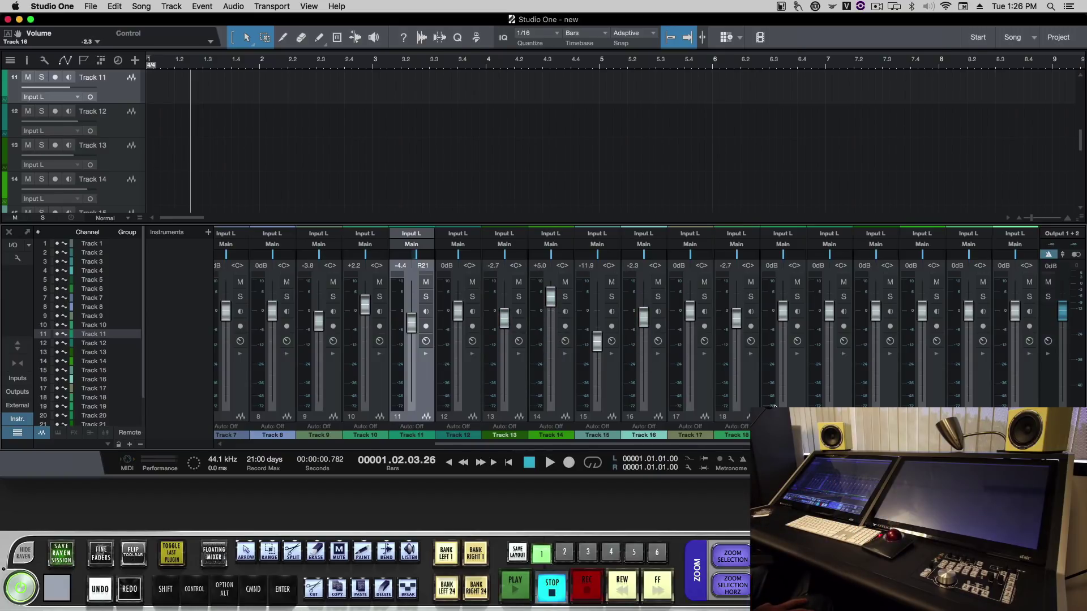